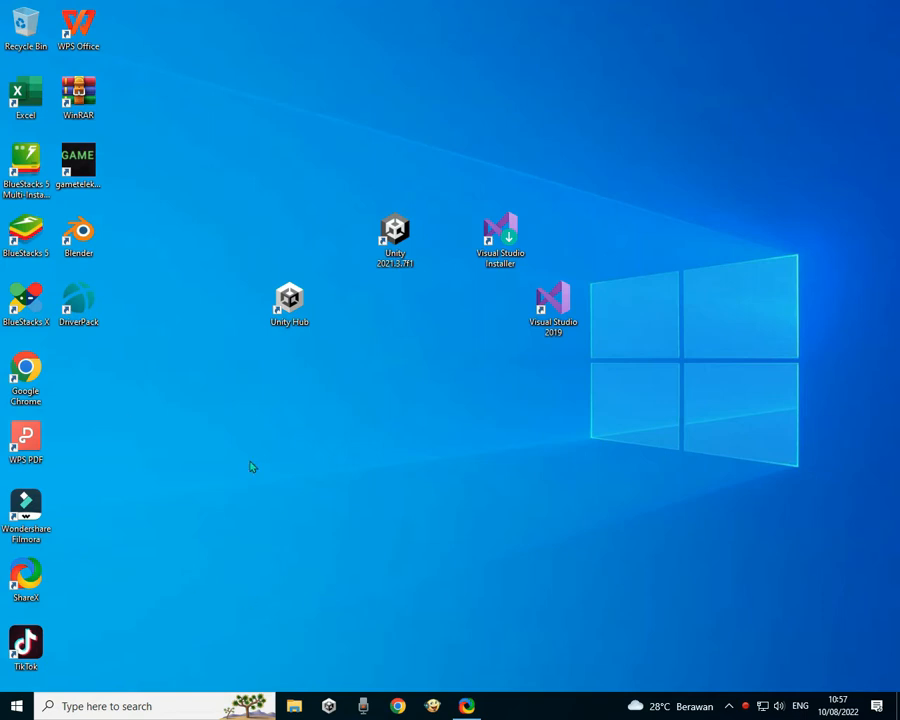
Step: Switch to Google Chrome, search for "unity 3d hub" and open the "Download - Unity" result
{"action": "left_click", "coordinate": [397, 706]}
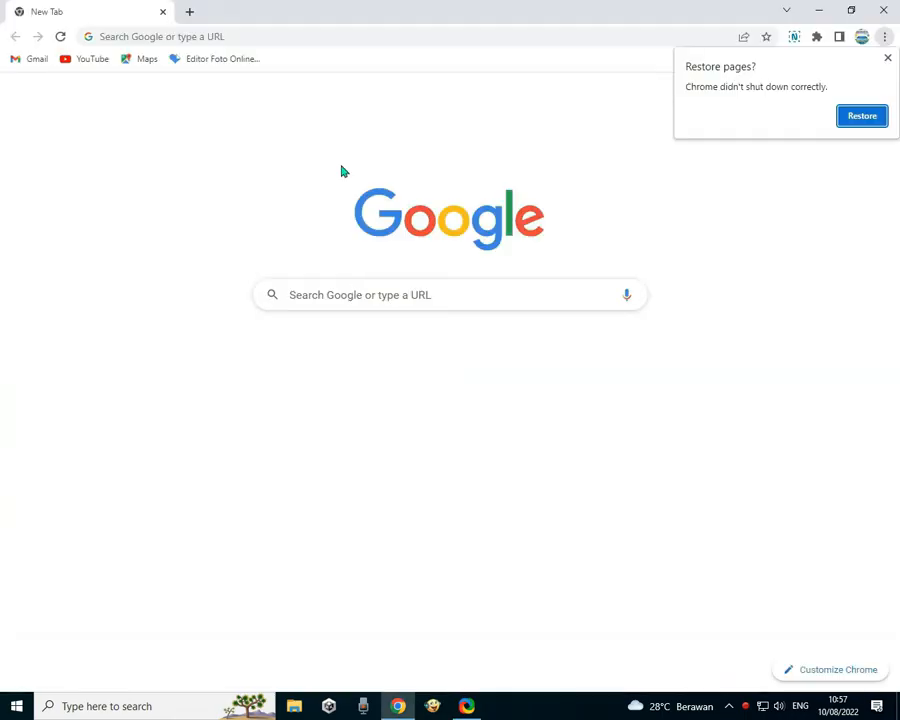
{"action": "left_click", "coordinate": [301, 35]}
{"action": "left_click", "coordinate": [884, 58]}
{"action": "left_click", "coordinate": [200, 36]}
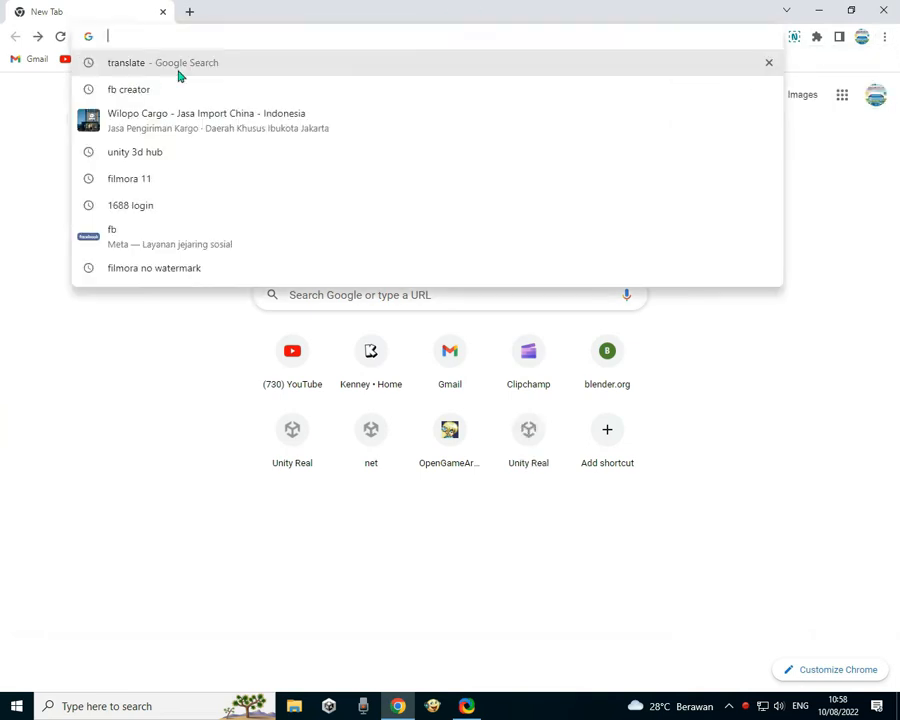
{"action": "left_click", "coordinate": [141, 151]}
{"action": "scroll", "coordinate": [251, 348], "scroll_direction": "down", "scroll_amount": 5}
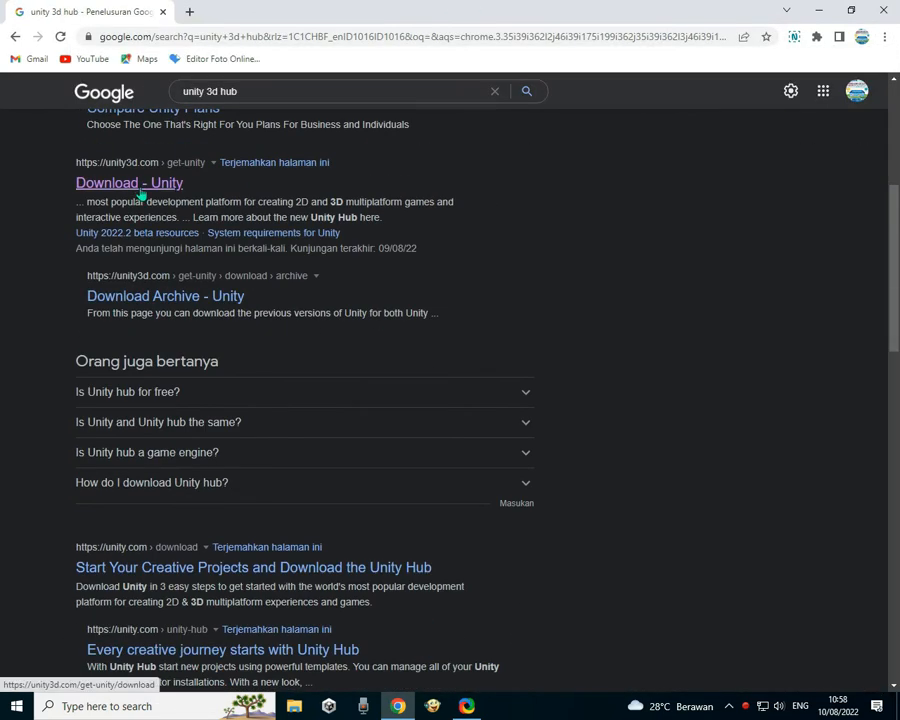
{"action": "left_click", "coordinate": [142, 184]}
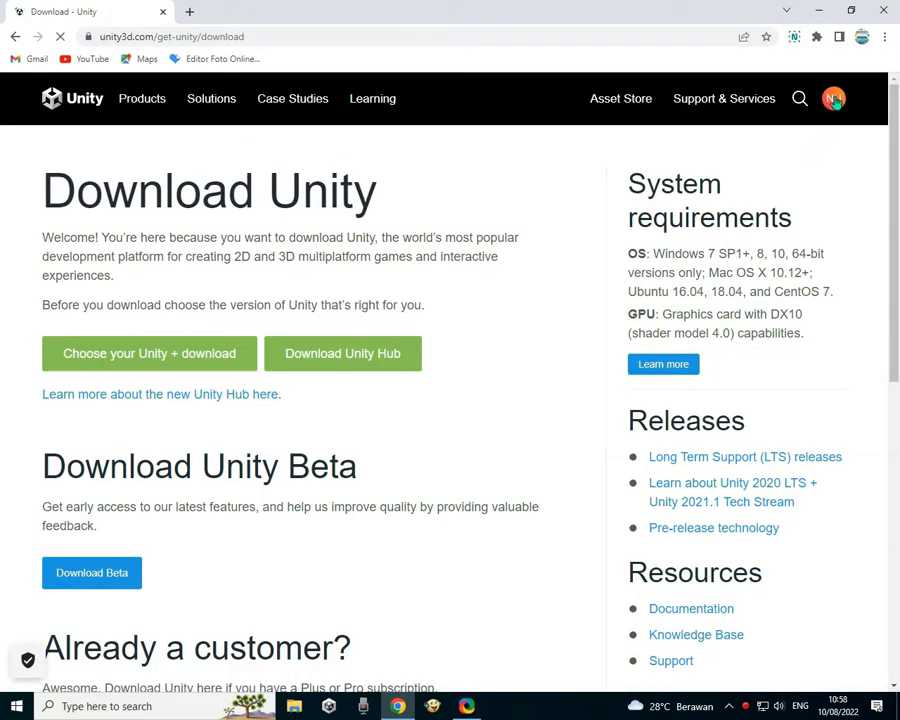
Step: Look at the account entry on the Download Unity page and check the browser's downloads
{"action": "left_click", "coordinate": [835, 100]}
{"action": "left_click", "coordinate": [428, 183]}
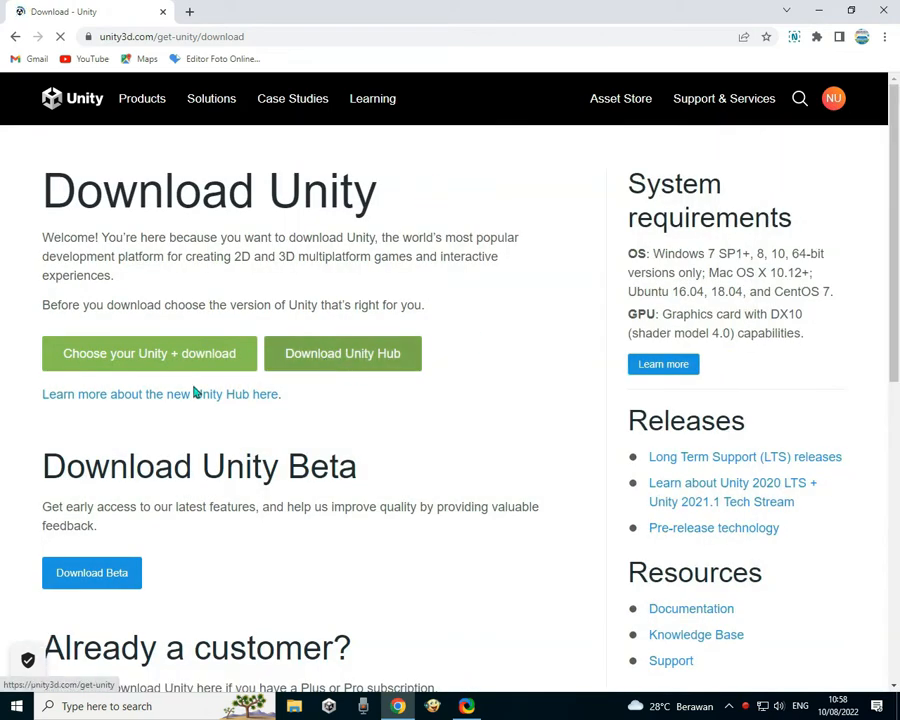
{"action": "key", "text": "ctrl+j"}
{"action": "left_click", "coordinate": [366, 263]}
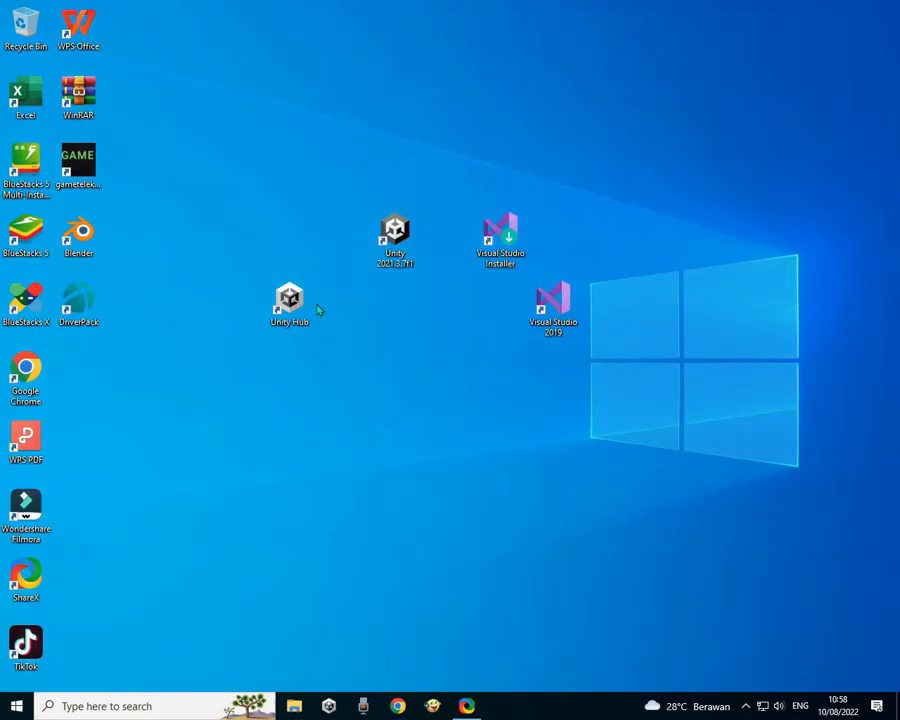
Step: Refresh the desktop and open Unity Hub in a maximized window
{"action": "right_click", "coordinate": [368, 358]}
{"action": "left_click", "coordinate": [404, 398]}
{"action": "right_click", "coordinate": [376, 334]}
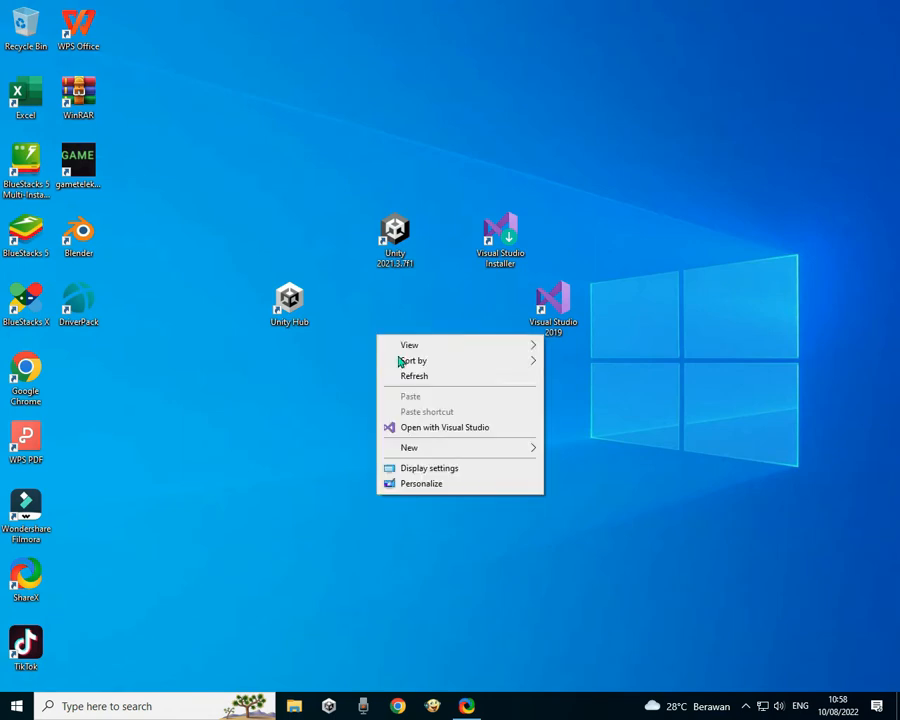
{"action": "left_click", "coordinate": [400, 376]}
{"action": "double_click", "coordinate": [291, 310]}
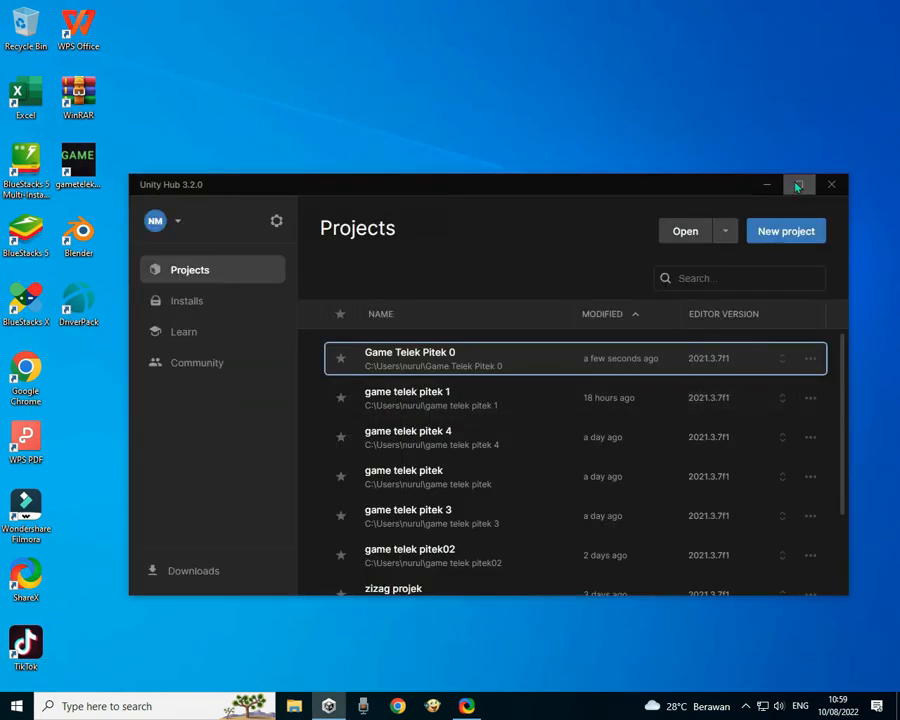
{"action": "left_click", "coordinate": [798, 185]}
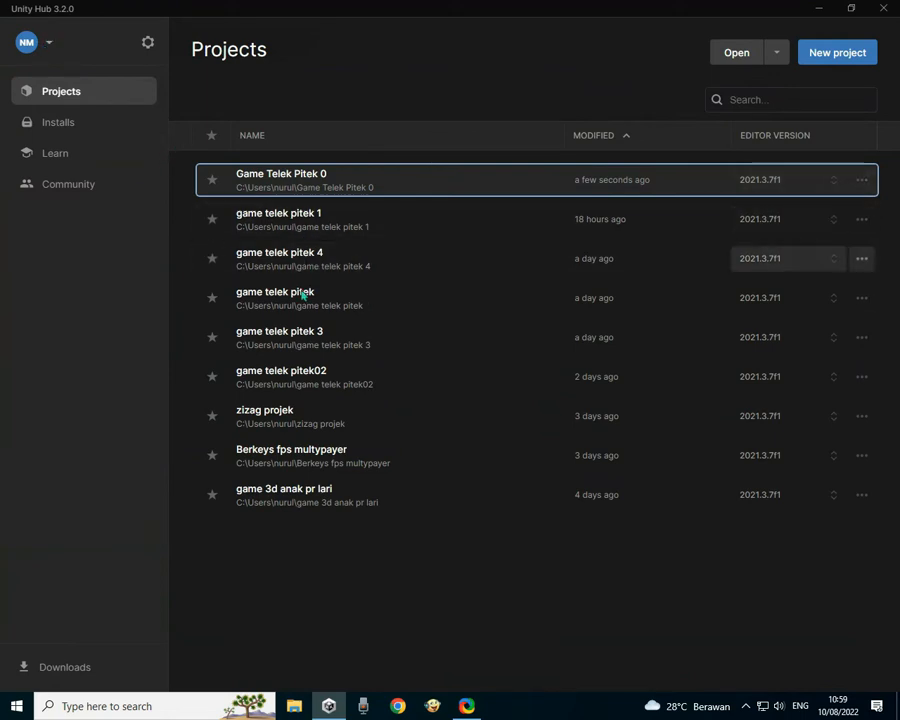
Step: Examine the Unity Hub account options and the ways to add a new license, including the free personal license
{"action": "left_click", "coordinate": [46, 42]}
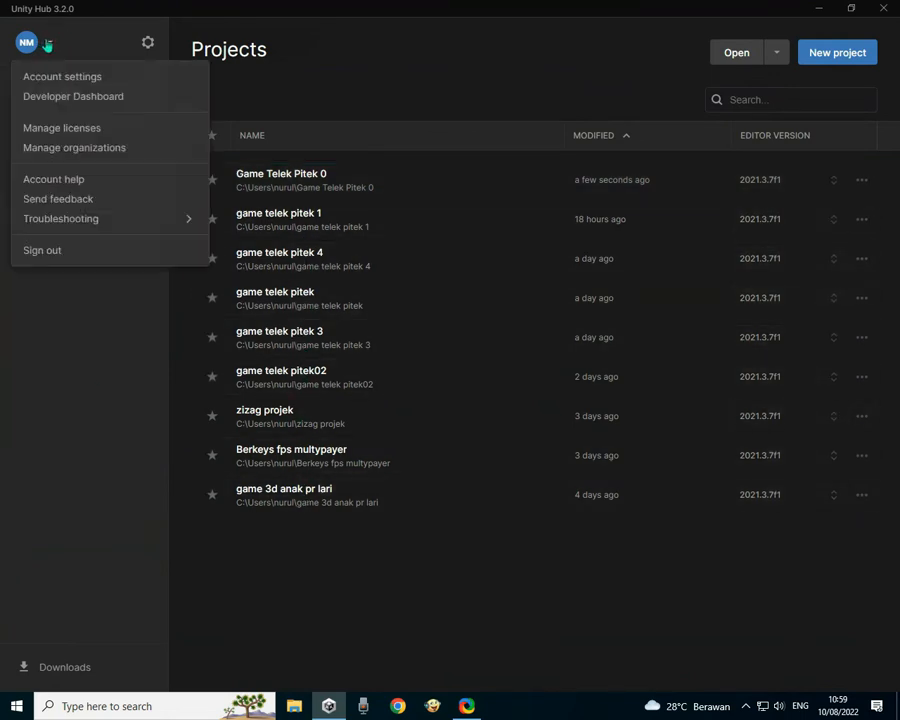
{"action": "left_click", "coordinate": [148, 42]}
{"action": "left_click", "coordinate": [148, 42]}
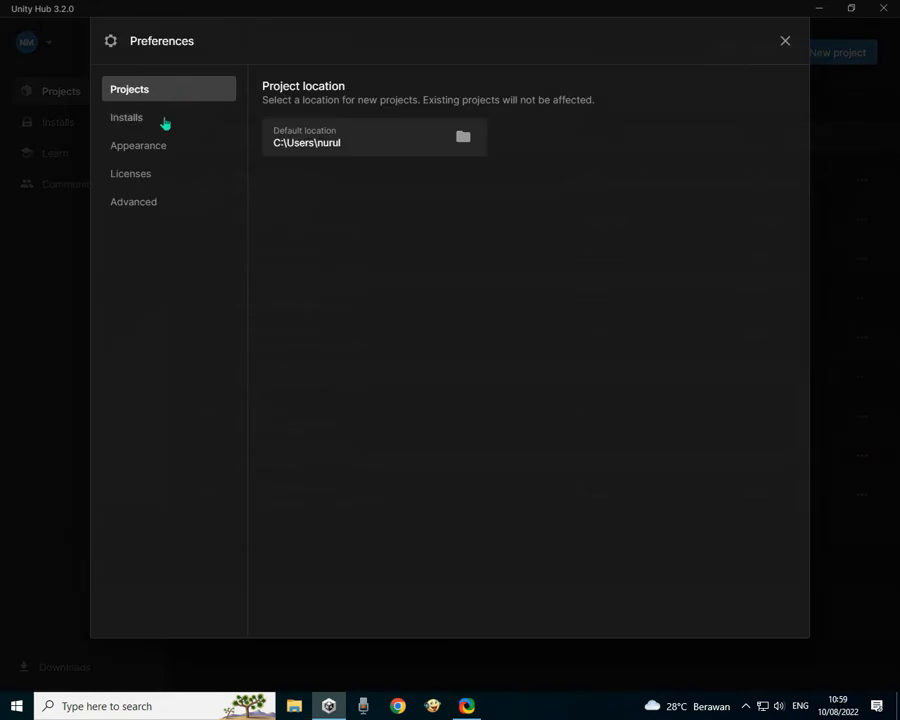
{"action": "left_click", "coordinate": [136, 176]}
{"action": "left_click", "coordinate": [774, 92]}
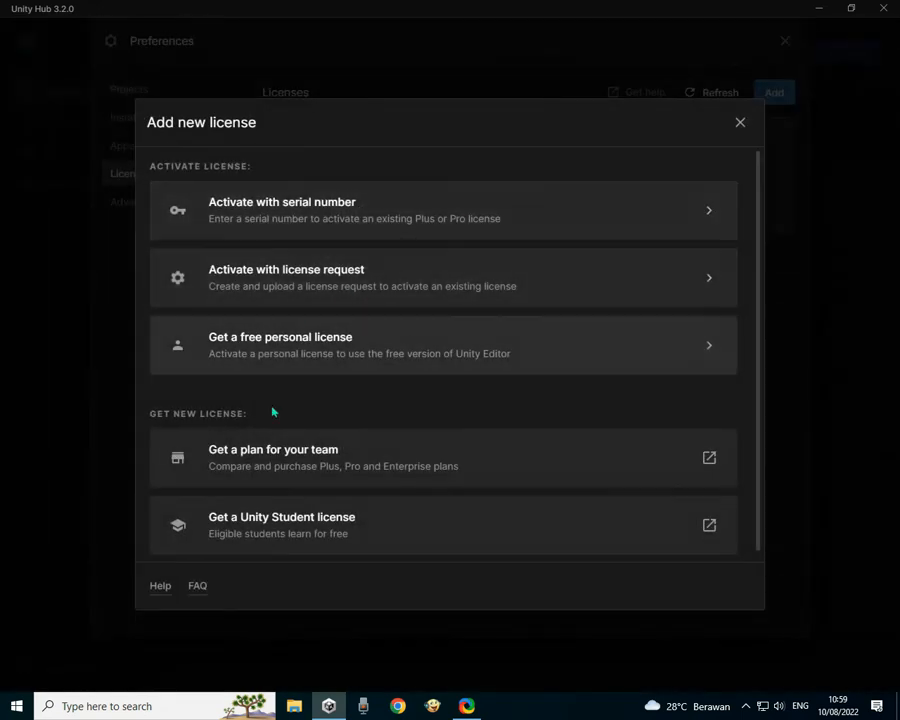
{"action": "left_click", "coordinate": [281, 343]}
{"action": "left_click", "coordinate": [700, 184]}
{"action": "left_click", "coordinate": [739, 122]}
Step: Review the Projects, Installs, Appearance, Licenses and Advanced preferences, and close the preferences
{"action": "left_click", "coordinate": [128, 92]}
{"action": "left_click", "coordinate": [130, 120]}
{"action": "left_click", "coordinate": [138, 146]}
{"action": "left_click", "coordinate": [131, 175]}
{"action": "left_click", "coordinate": [133, 202]}
{"action": "left_click", "coordinate": [58, 233]}
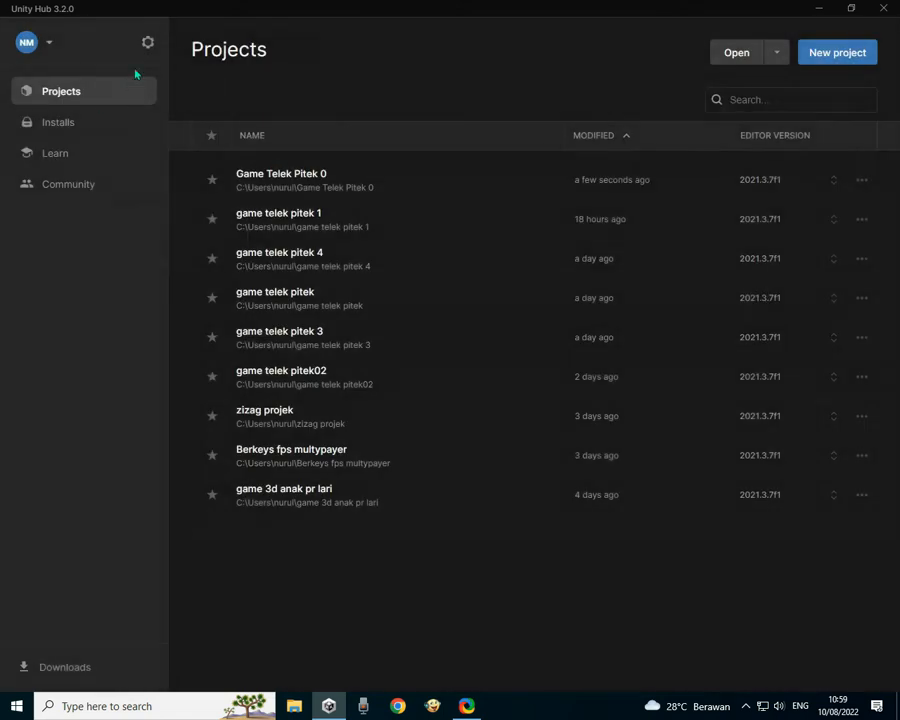
Step: Set up a Unity 2021.3.8f1 editor install with Android Build Support, OpenJDK and Android SDK & NDK Tools
{"action": "left_click", "coordinate": [76, 124]}
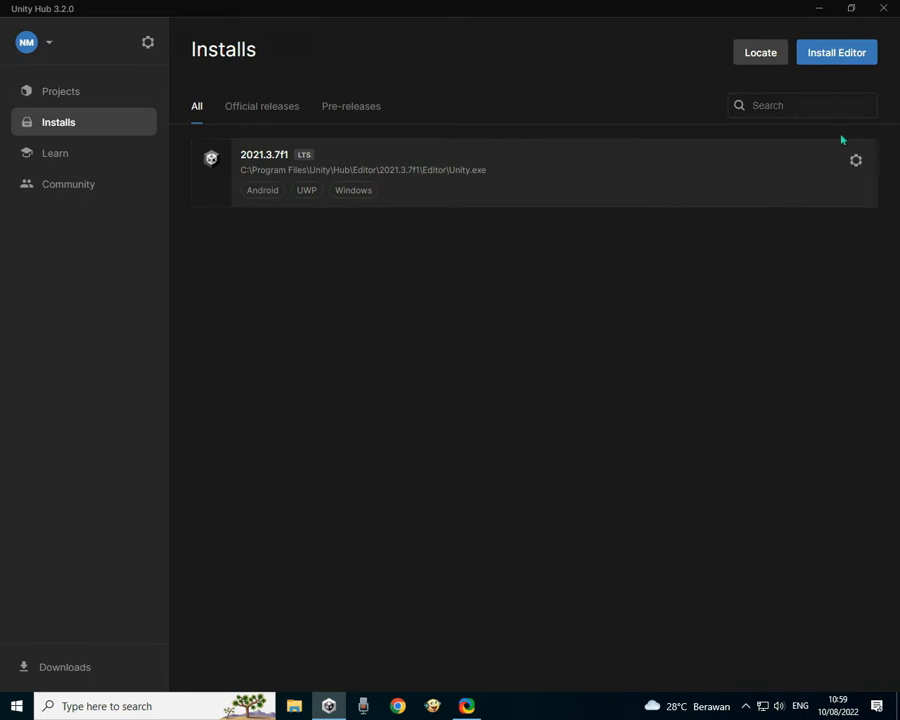
{"action": "left_click", "coordinate": [822, 54]}
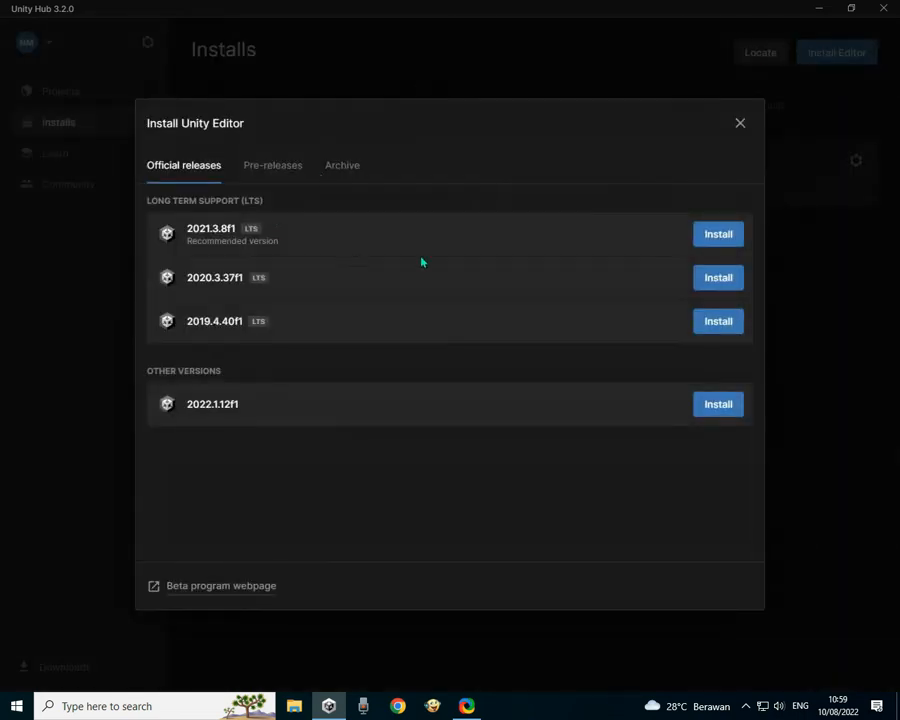
{"action": "left_click", "coordinate": [716, 236]}
{"action": "left_click", "coordinate": [182, 288]}
{"action": "left_click", "coordinate": [181, 312]}
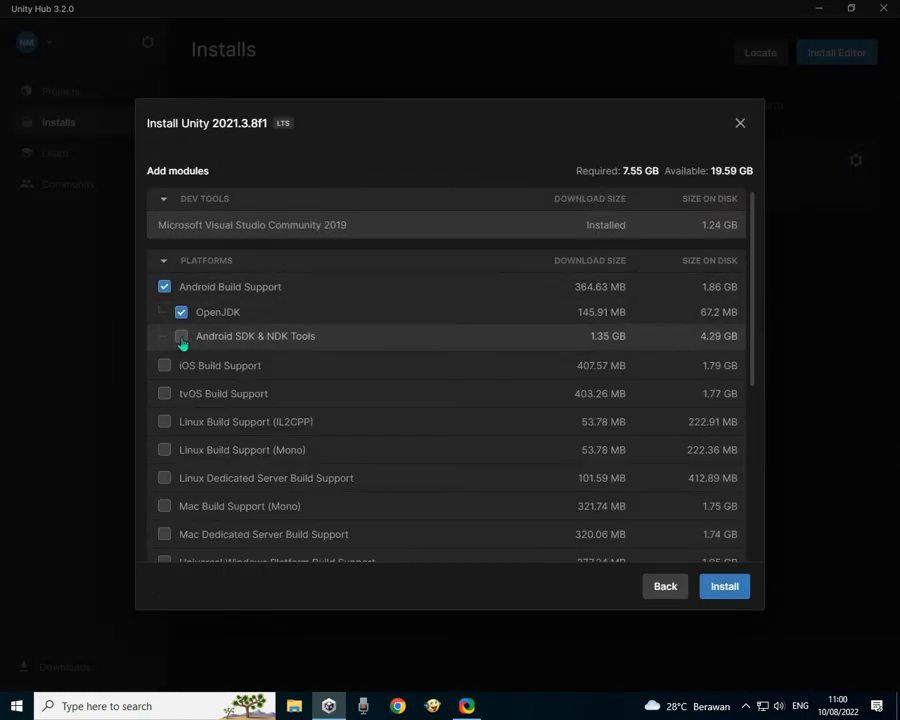
{"action": "left_click", "coordinate": [181, 336]}
{"action": "scroll", "coordinate": [220, 450], "scroll_direction": "down", "scroll_amount": 10}
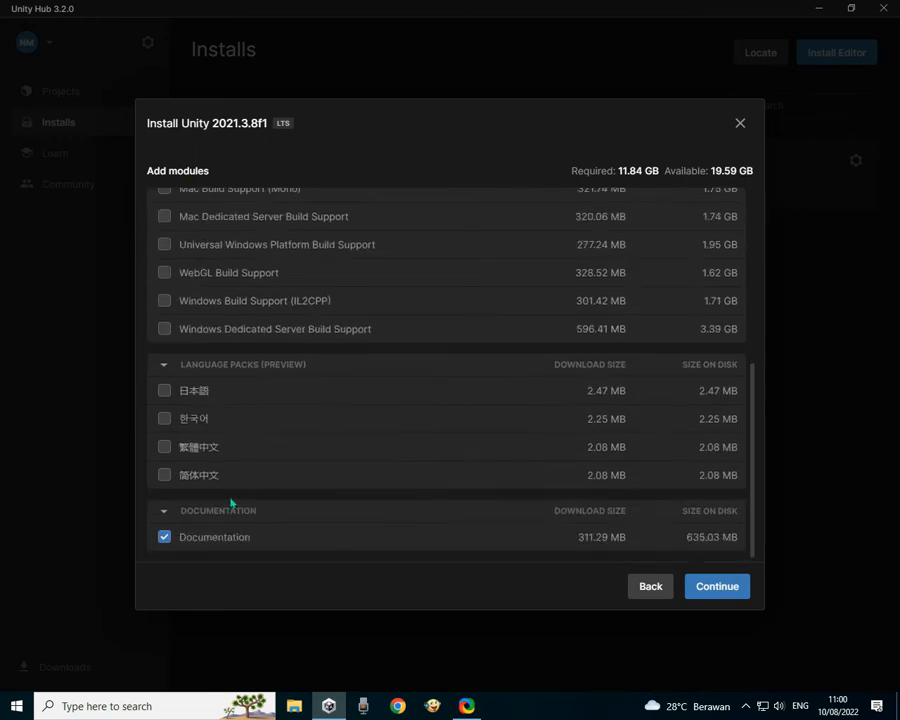
Step: Accept the license terms and start installing Unity 2021.3.8f1 with the chosen modules
{"action": "left_click", "coordinate": [722, 590]}
{"action": "left_click", "coordinate": [331, 548]}
{"action": "left_click", "coordinate": [724, 591]}
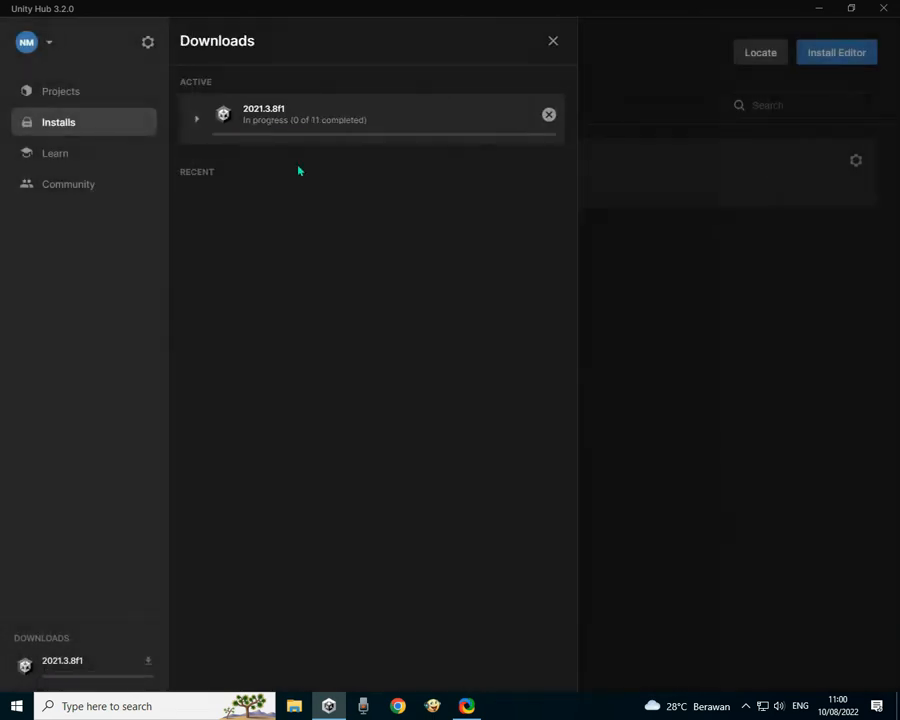
Step: Expand the 2021.3.8f1 download to view its components, cancel it and return to the installed editors
{"action": "left_click", "coordinate": [197, 119]}
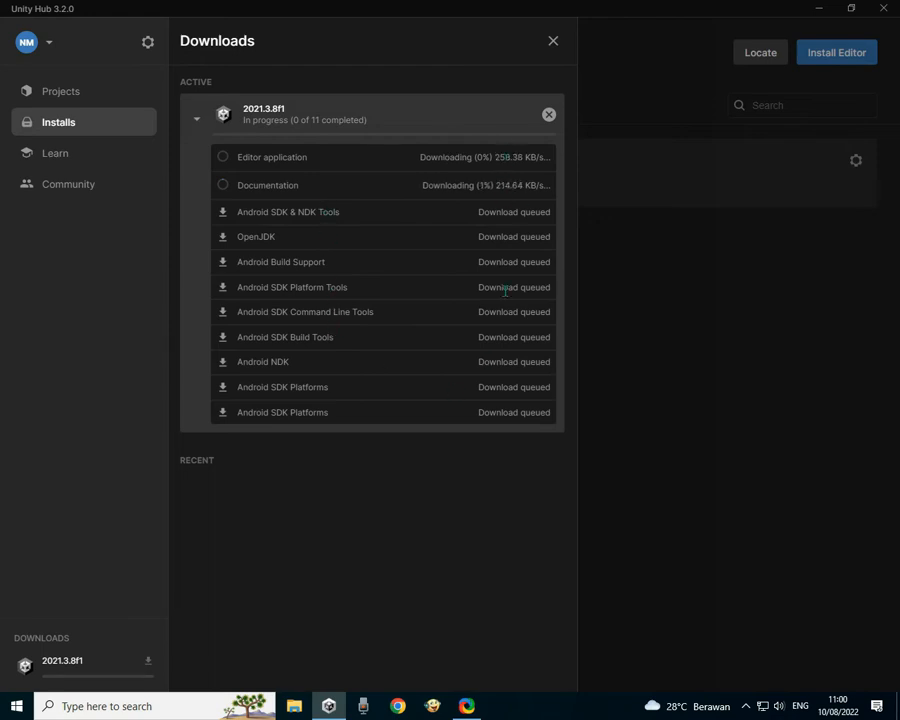
{"action": "left_click", "coordinate": [548, 115]}
{"action": "left_click", "coordinate": [552, 381]}
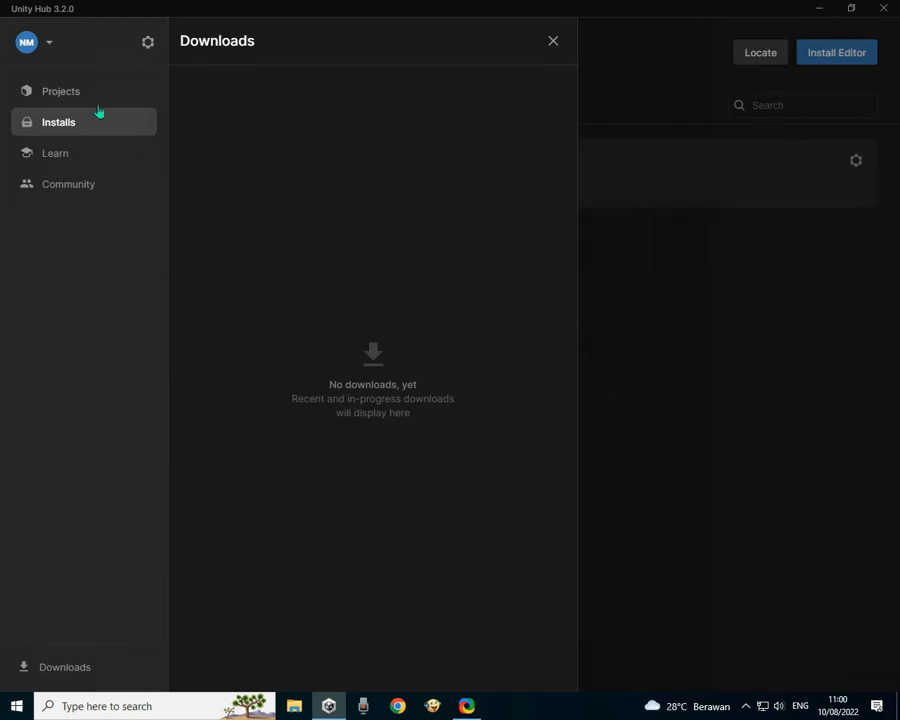
{"action": "left_click", "coordinate": [92, 95]}
{"action": "left_click", "coordinate": [63, 130]}
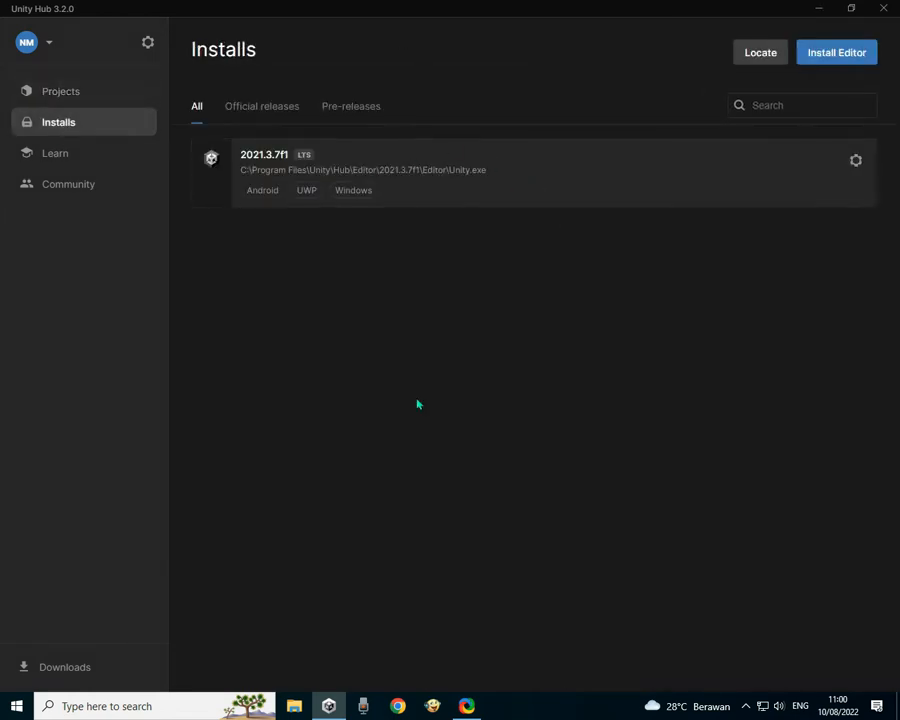
Step: Switch to Visual Studio Installer and examine the Game development with Unity workload and install modes, leaving Visual Studio Community 2019 unmodified
{"action": "left_click", "coordinate": [819, 8]}
{"action": "double_click", "coordinate": [510, 222]}
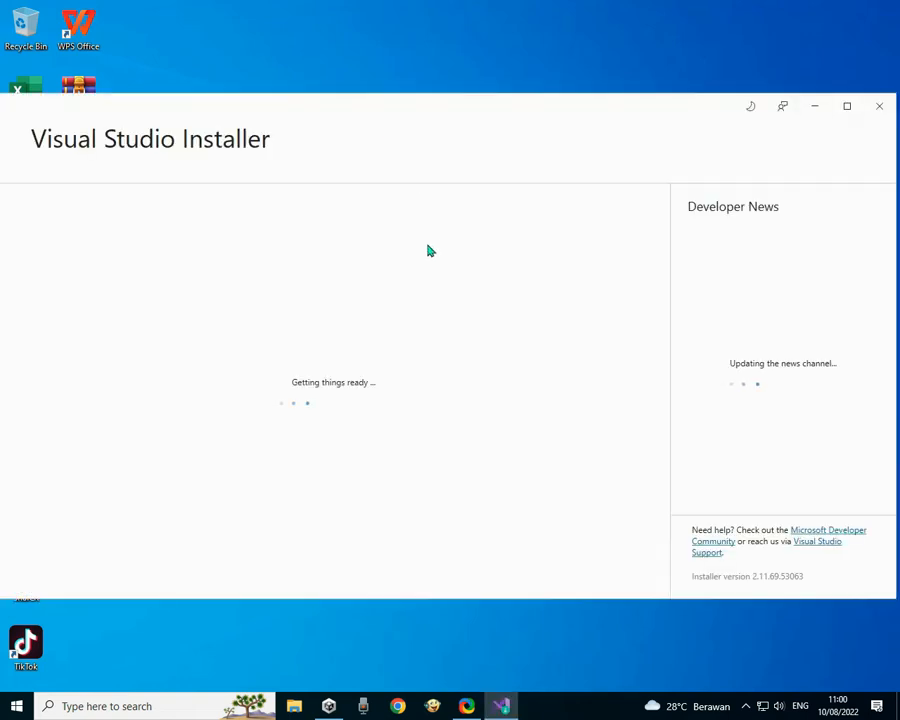
{"action": "scroll", "coordinate": [169, 281], "scroll_direction": "up", "scroll_amount": 1}
{"action": "left_click", "coordinate": [139, 341]}
{"action": "left_click", "coordinate": [139, 341]}
{"action": "left_click", "coordinate": [748, 557]}
{"action": "left_click", "coordinate": [724, 446]}
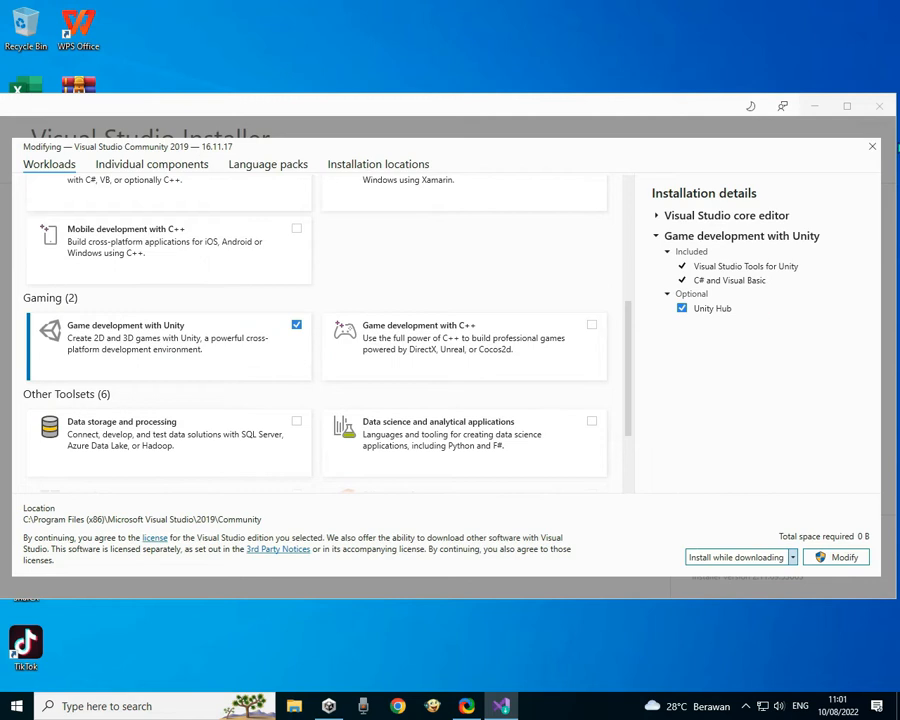
{"action": "left_click", "coordinate": [871, 146]}
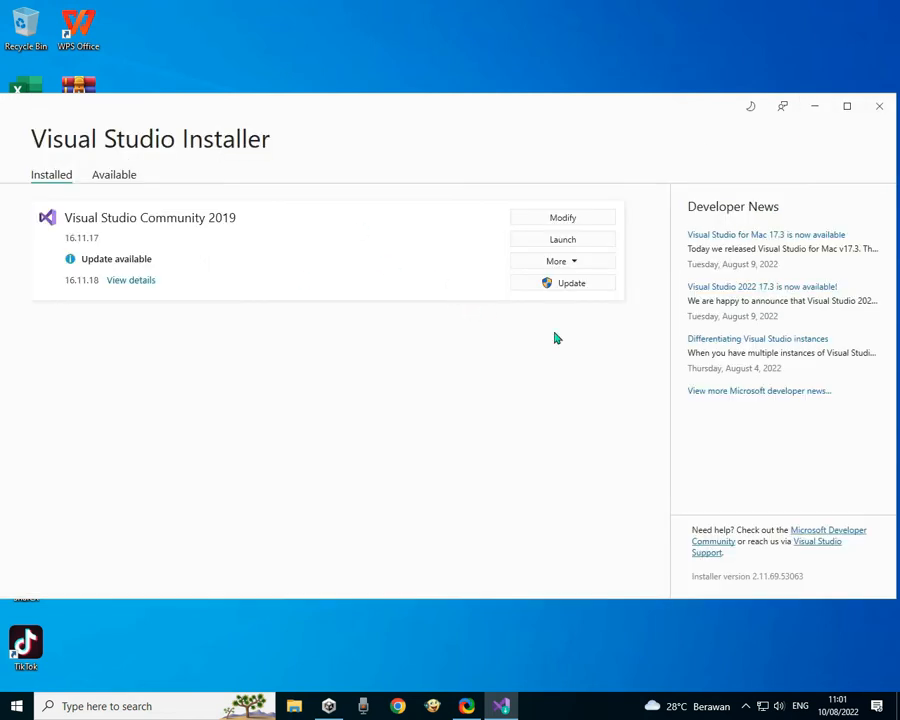
{"action": "left_click", "coordinate": [880, 108]}
Step: Switch back to Unity Hub and start a new project based on the 3D core template
{"action": "double_click", "coordinate": [306, 295]}
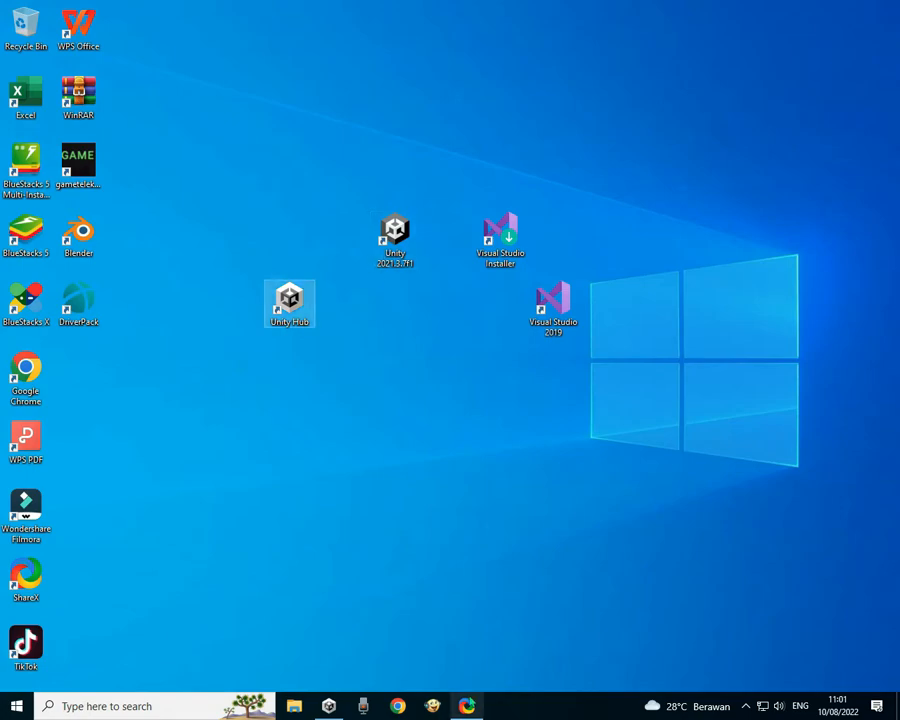
{"action": "left_click", "coordinate": [86, 92]}
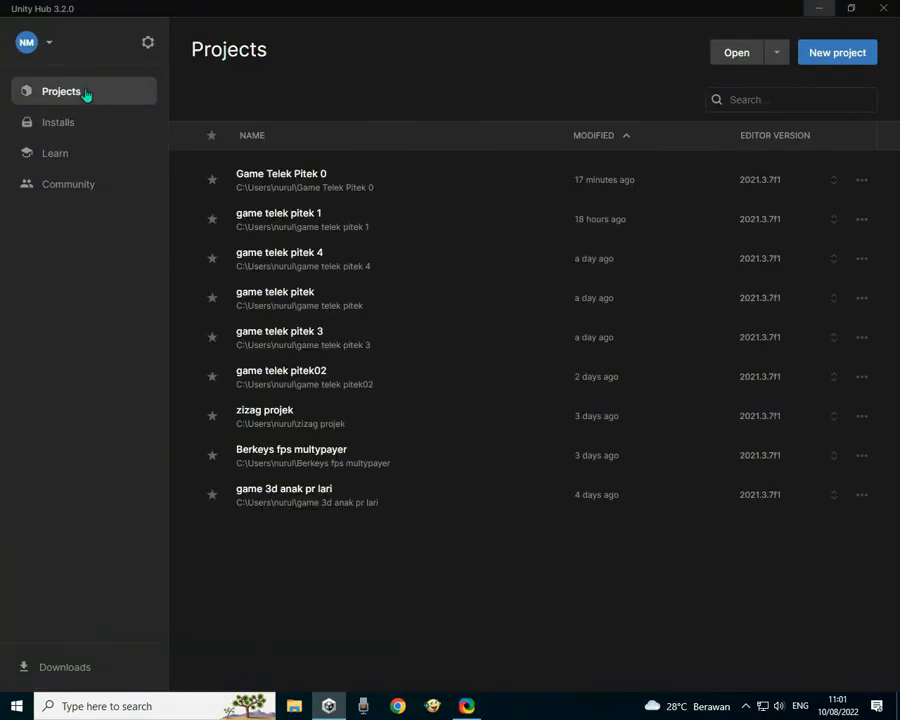
{"action": "left_click", "coordinate": [815, 52]}
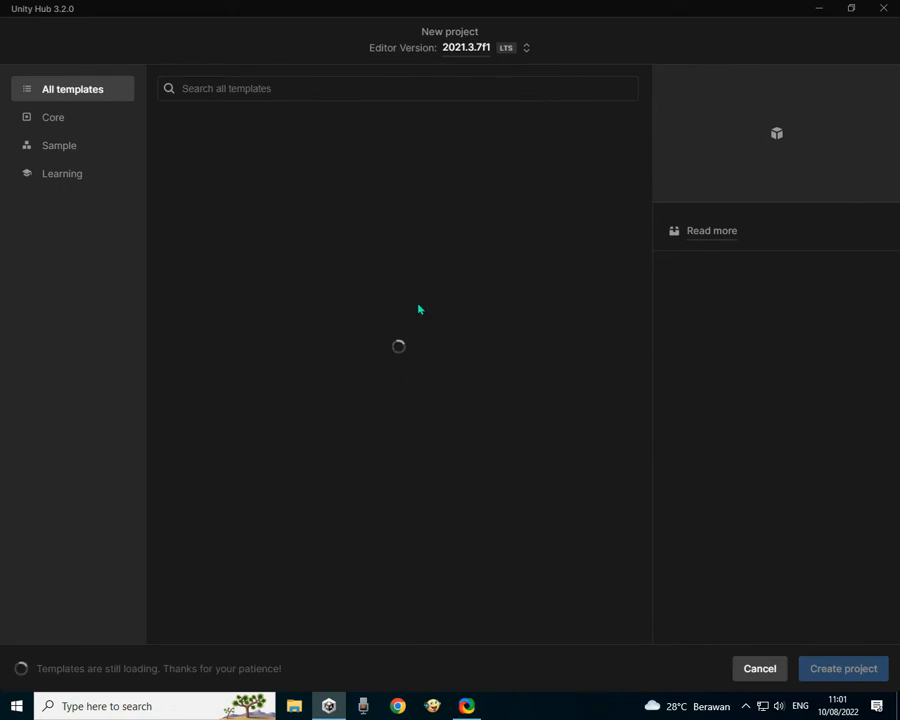
{"action": "left_click", "coordinate": [270, 295]}
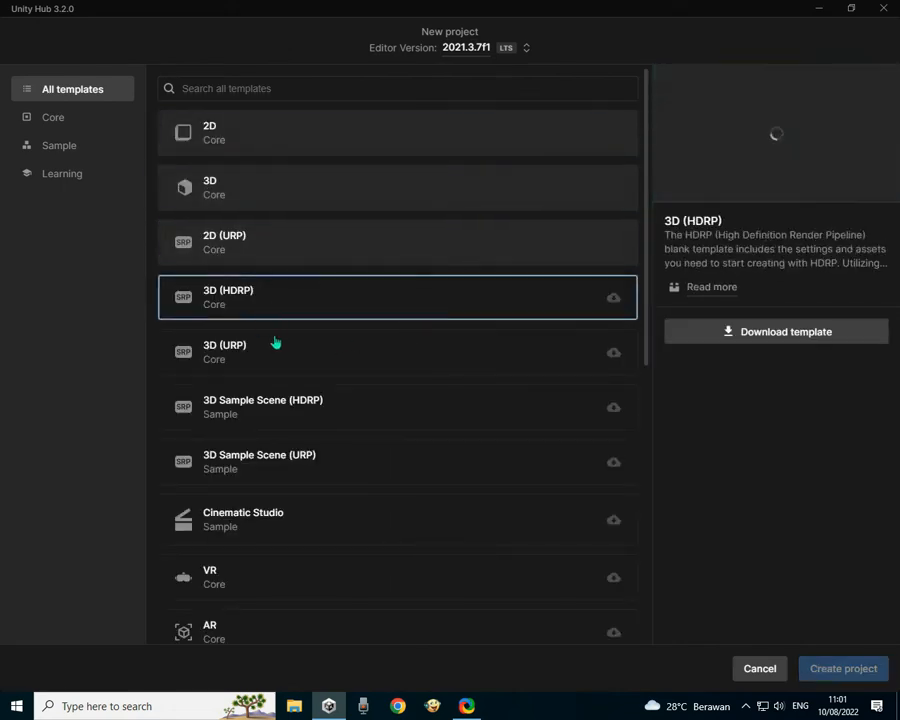
{"action": "left_click", "coordinate": [285, 405]}
{"action": "left_click", "coordinate": [316, 189]}
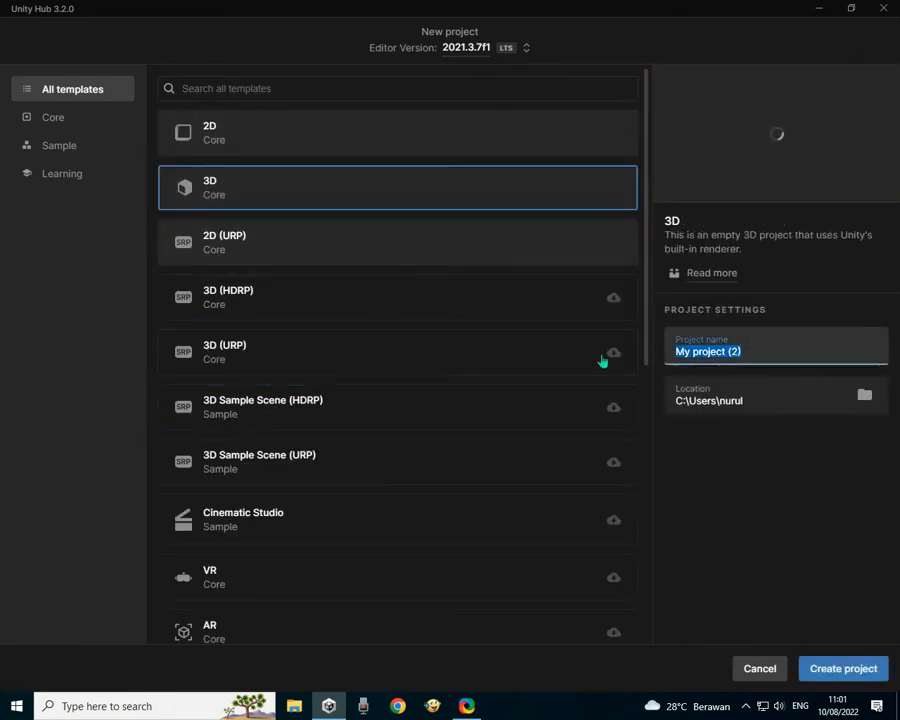
Step: Name the project "Game Telek Pitek 44" and create it
{"action": "type", "text": "Game Tele"}
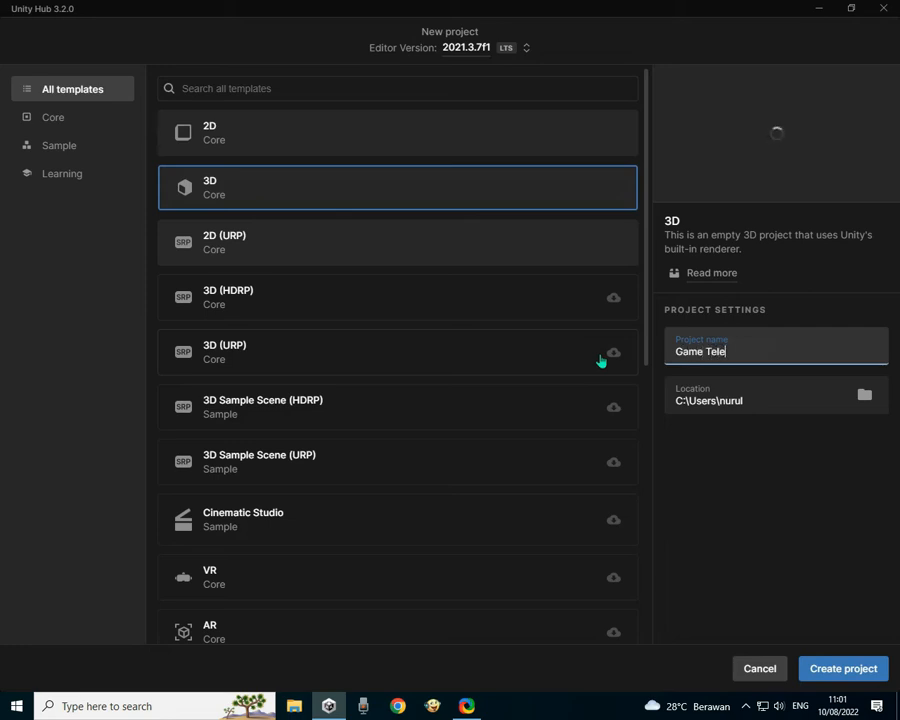
{"action": "type", "text": "k Pitek 44"}
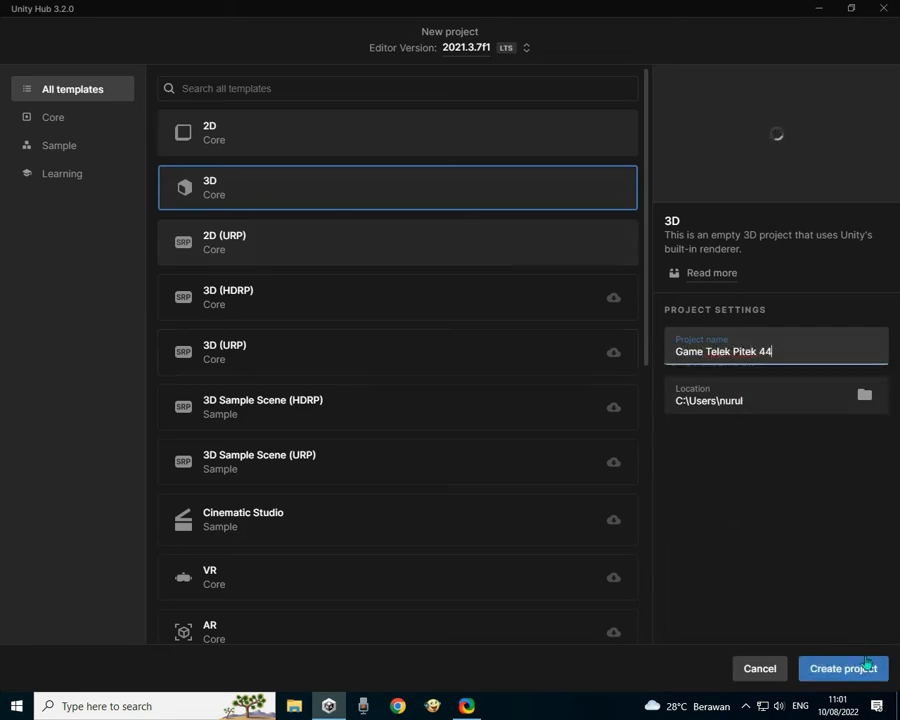
{"action": "left_click", "coordinate": [865, 665]}
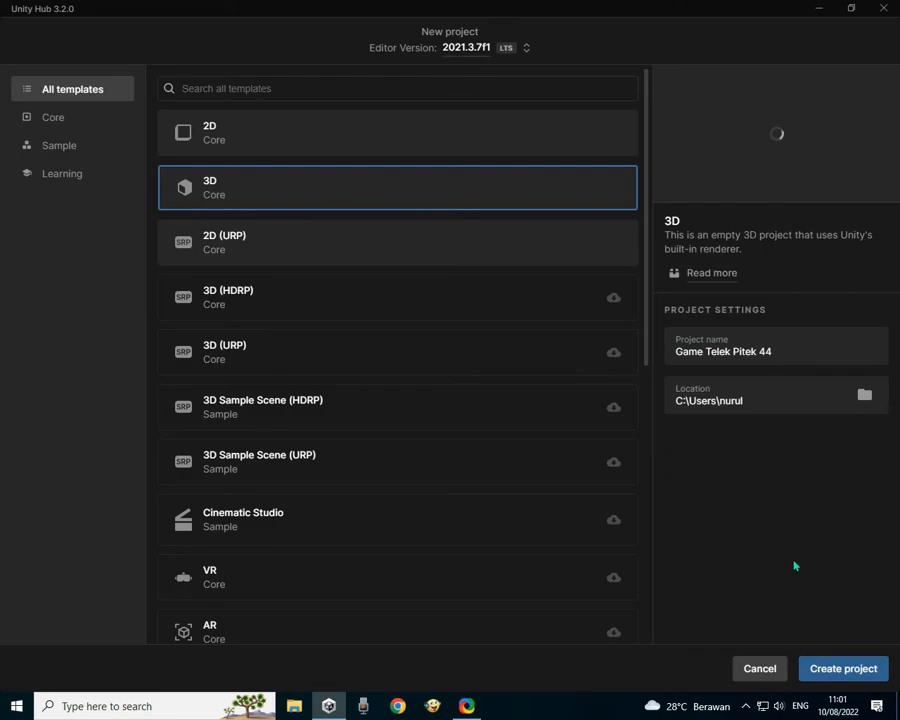
{"action": "left_click", "coordinate": [843, 668]}
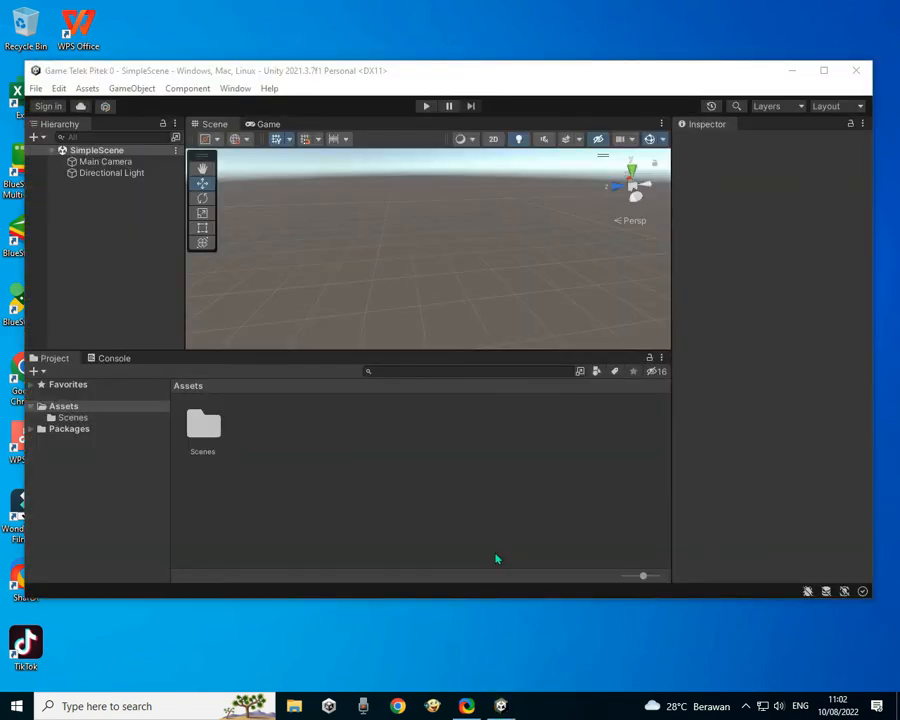
Step: Maximize the editor window and inspect the scene's Main Camera and Directional Light
{"action": "left_click", "coordinate": [823, 70]}
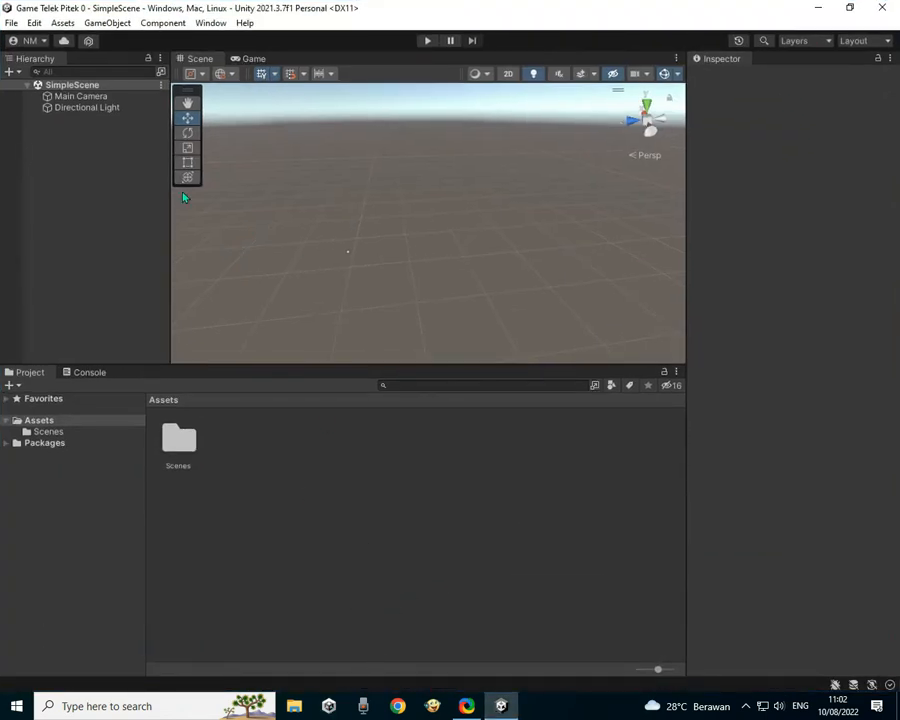
{"action": "left_click", "coordinate": [95, 97]}
{"action": "left_click", "coordinate": [101, 108]}
Step: Look through the editor's available commands, from file and asset commands to the help options, and clear the selection
{"action": "left_click", "coordinate": [18, 23]}
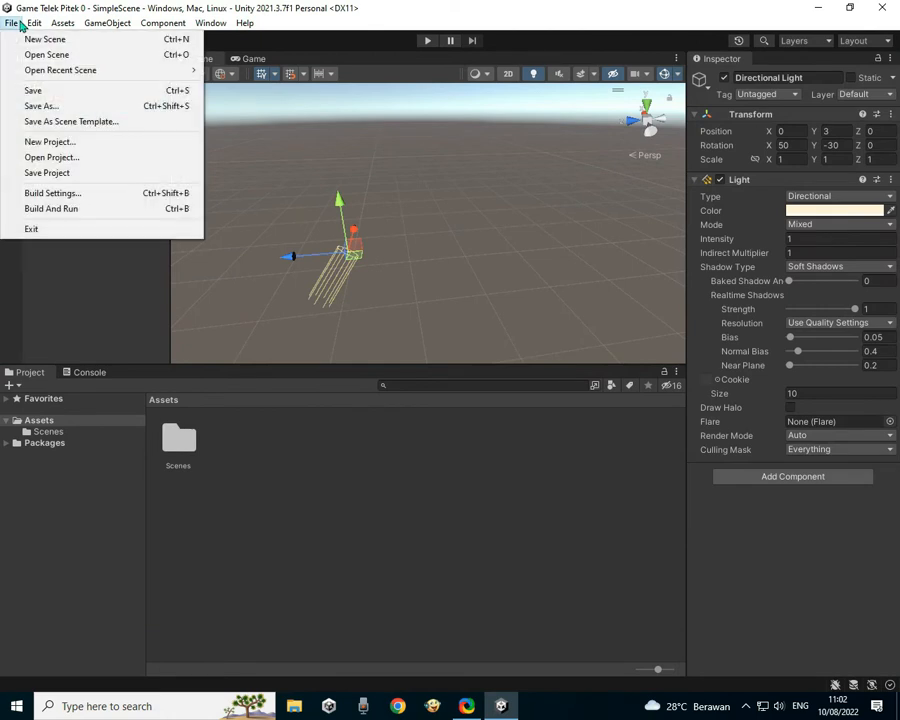
{"action": "left_click", "coordinate": [18, 23]}
{"action": "left_click", "coordinate": [34, 23]}
{"action": "mouse_move", "coordinate": [58, 23]}
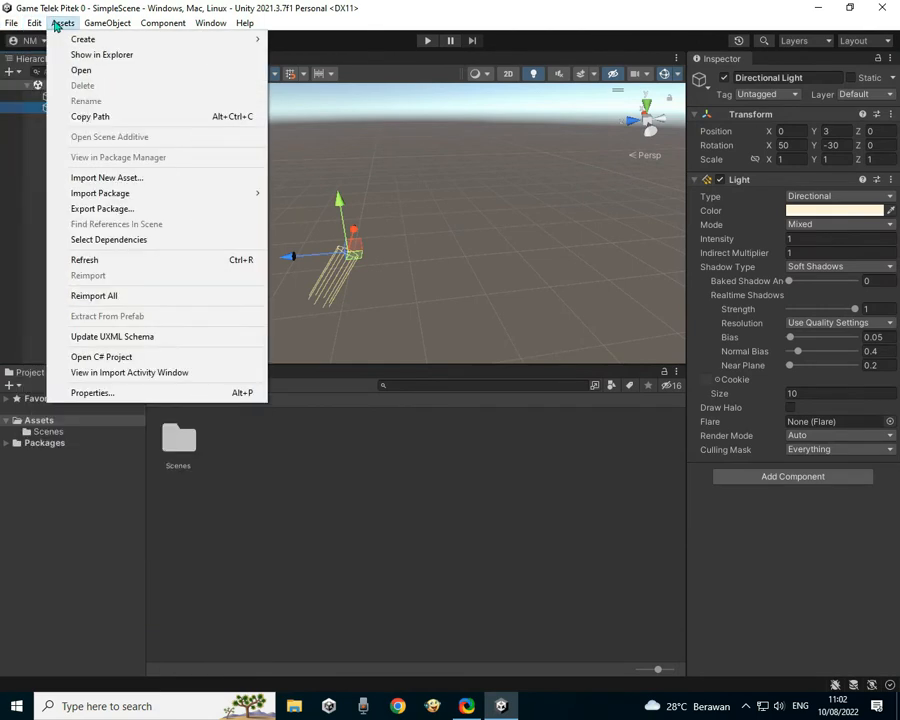
{"action": "mouse_move", "coordinate": [92, 25]}
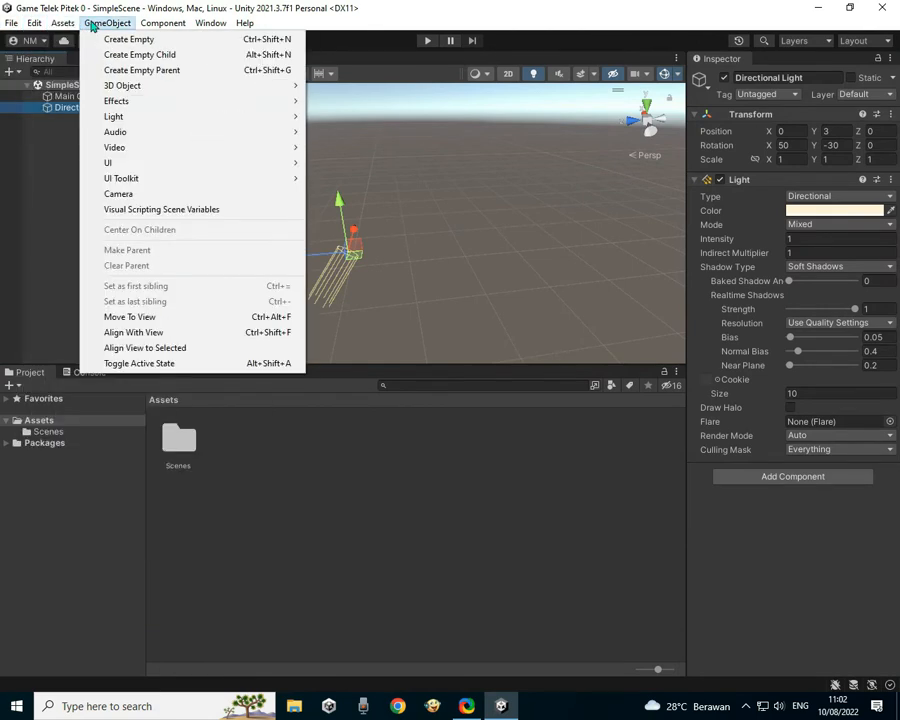
{"action": "mouse_move", "coordinate": [148, 26]}
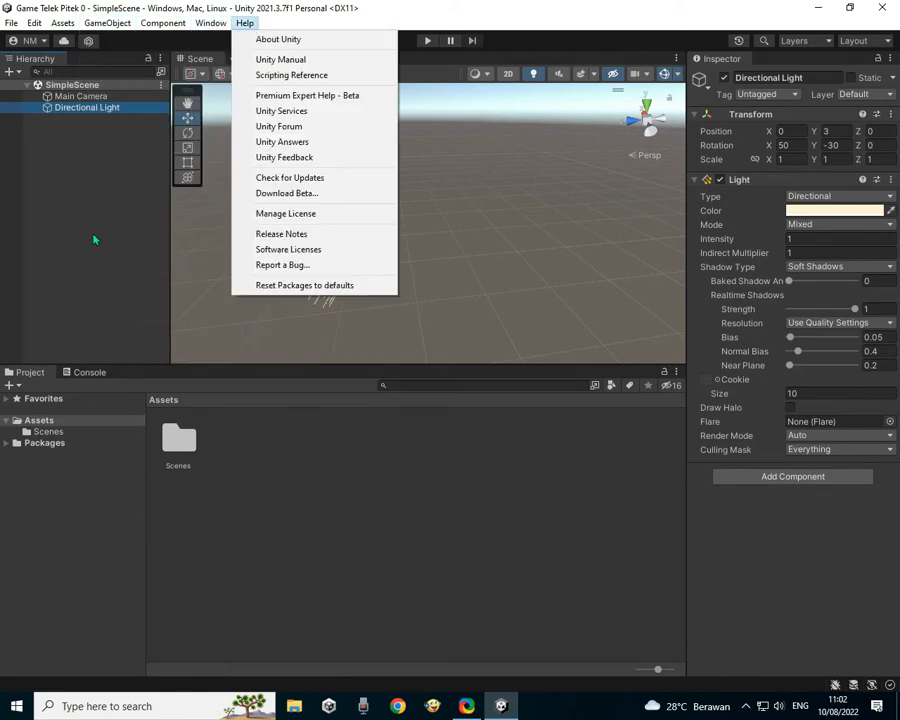
{"action": "left_click", "coordinate": [56, 188]}
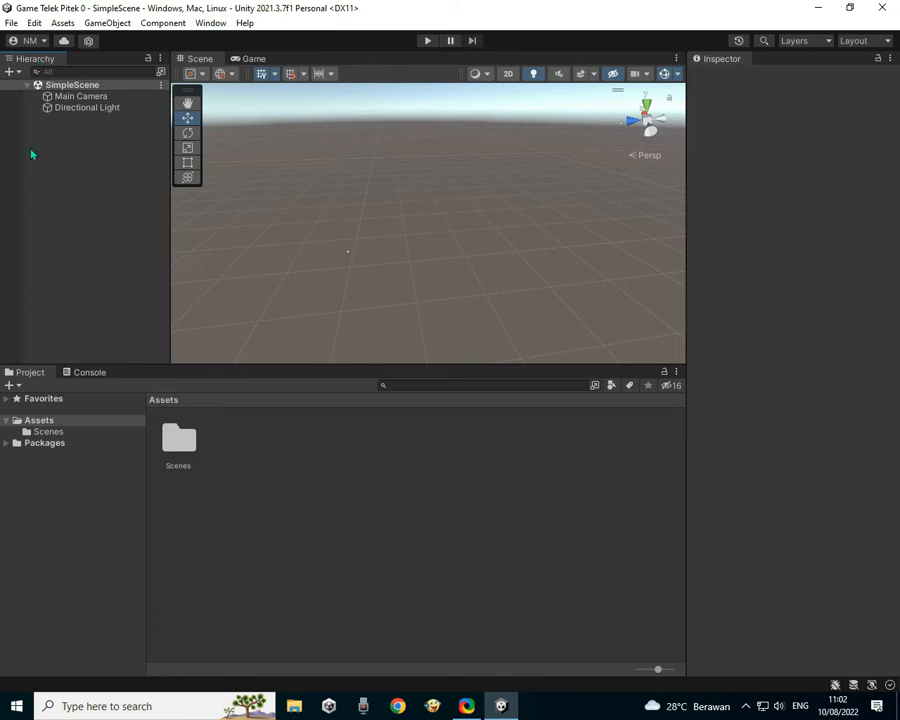
Step: Preview the game view, and try raising the Main Camera in the scene before resetting its Y position to 1
{"action": "left_click", "coordinate": [250, 59]}
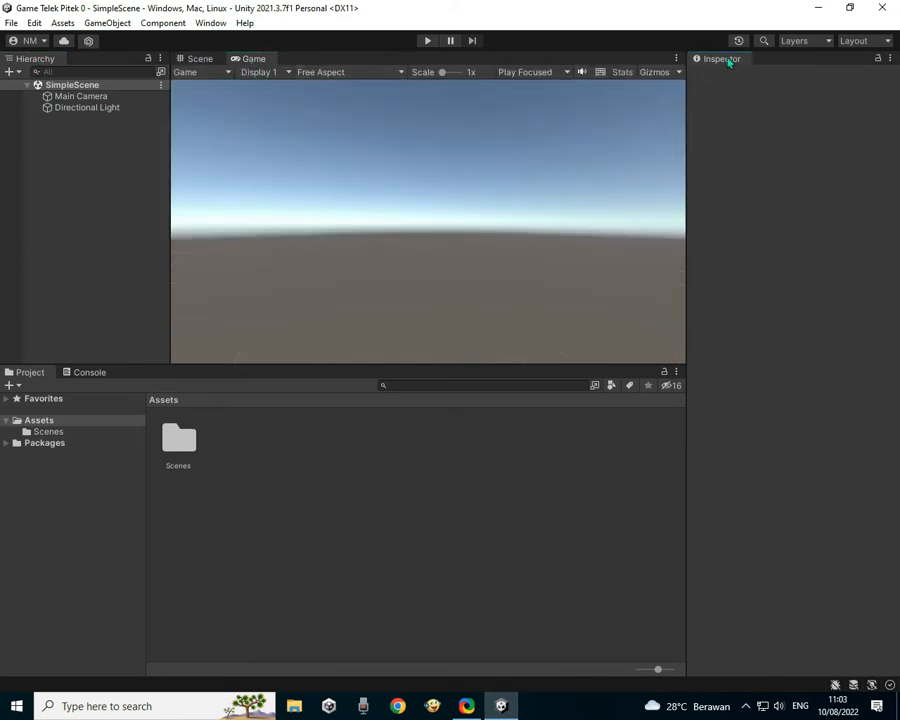
{"action": "left_click", "coordinate": [80, 96]}
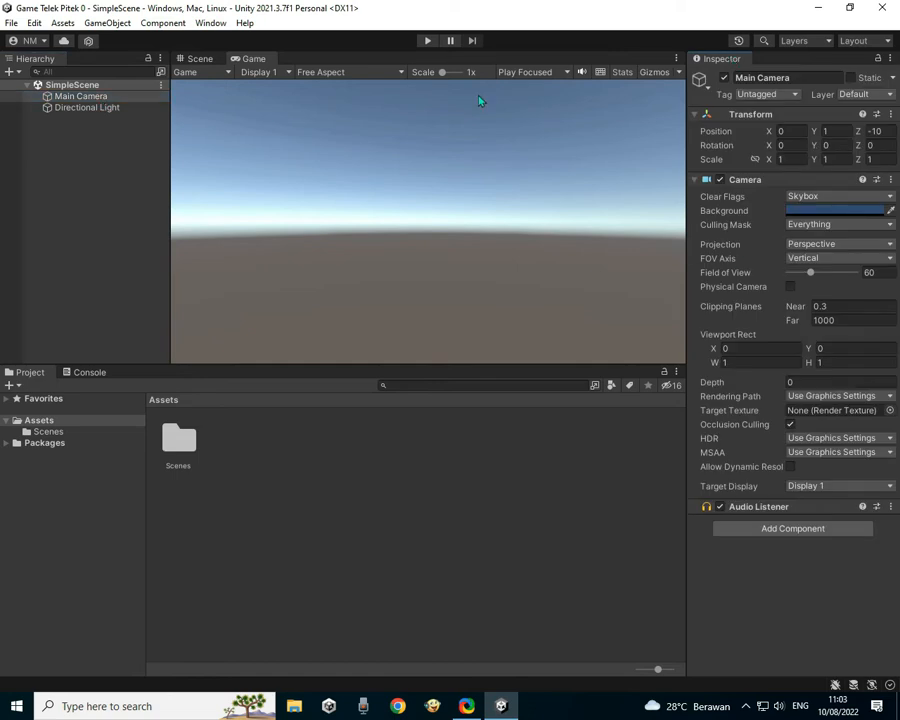
{"action": "left_click", "coordinate": [197, 59]}
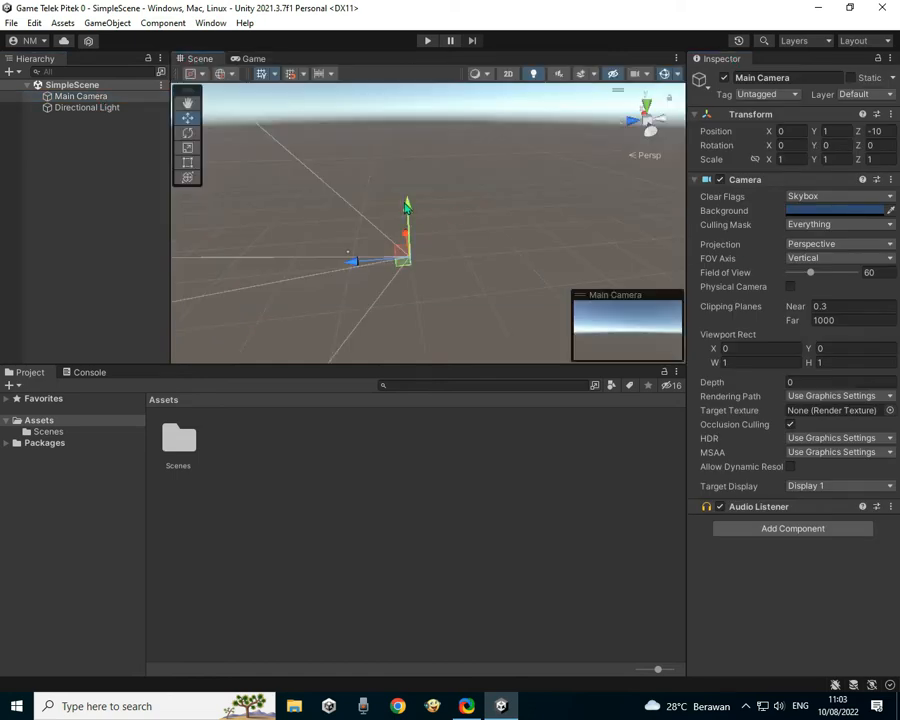
{"action": "mouse_move", "coordinate": [407, 207]}
{"action": "left_mouse_down"}
{"action": "mouse_move", "coordinate": [406, 165]}
{"action": "mouse_move", "coordinate": [407, 203]}
{"action": "mouse_move", "coordinate": [408, 188]}
{"action": "mouse_move", "coordinate": [411, 197]}
{"action": "left_mouse_up"}
{"action": "left_click", "coordinate": [843, 132]}
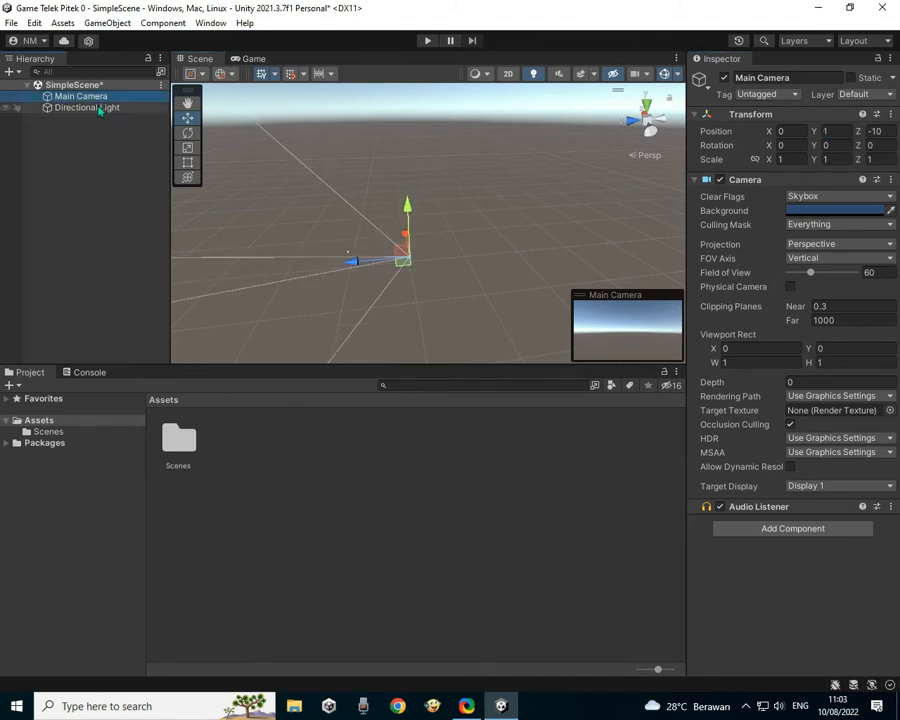
Step: Raise the Directional Light in the scene and set its Y position to 5
{"action": "left_click", "coordinate": [88, 107]}
{"action": "scroll", "coordinate": [359, 225], "scroll_direction": "down", "scroll_amount": 5}
{"action": "right_click_drag", "start_coordinate": [360, 217], "coordinate": [275, 222]}
{"action": "left_click", "coordinate": [188, 103]}
{"action": "left_click_drag", "start_coordinate": [211, 102], "coordinate": [249, 159]}
{"action": "left_click", "coordinate": [188, 118]}
{"action": "left_click_drag", "start_coordinate": [460, 188], "coordinate": [460, 181]}
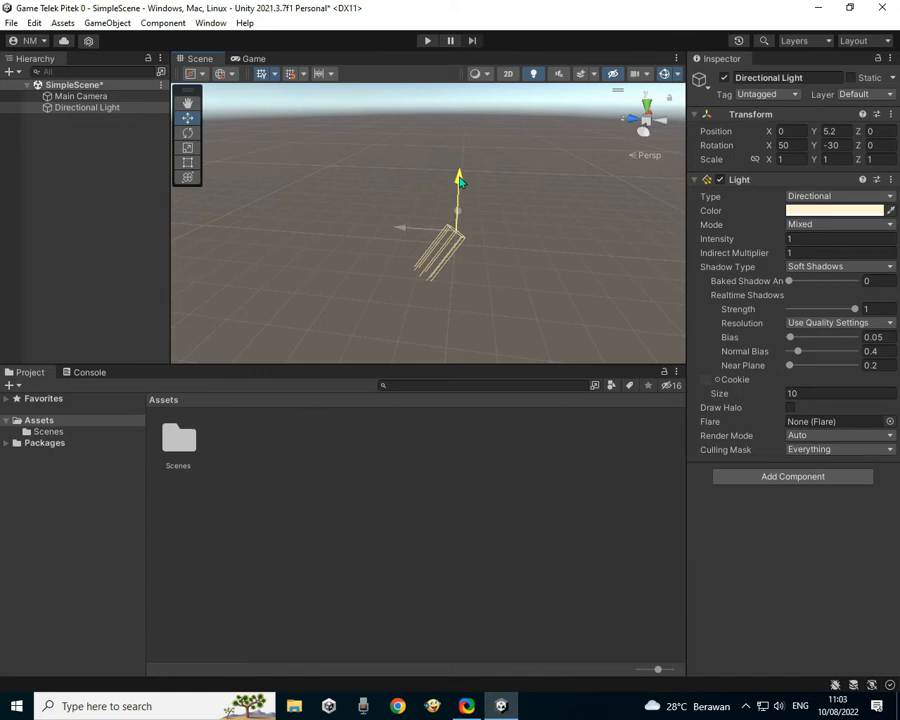
{"action": "type", "text": "5"}
Step: Lower the Directional Light to a Y position of 2.3, and return it to 5
{"action": "mouse_move", "coordinate": [458, 178]}
{"action": "left_mouse_down"}
{"action": "mouse_move", "coordinate": [458, 160]}
{"action": "mouse_move", "coordinate": [458, 187]}
{"action": "left_mouse_up"}
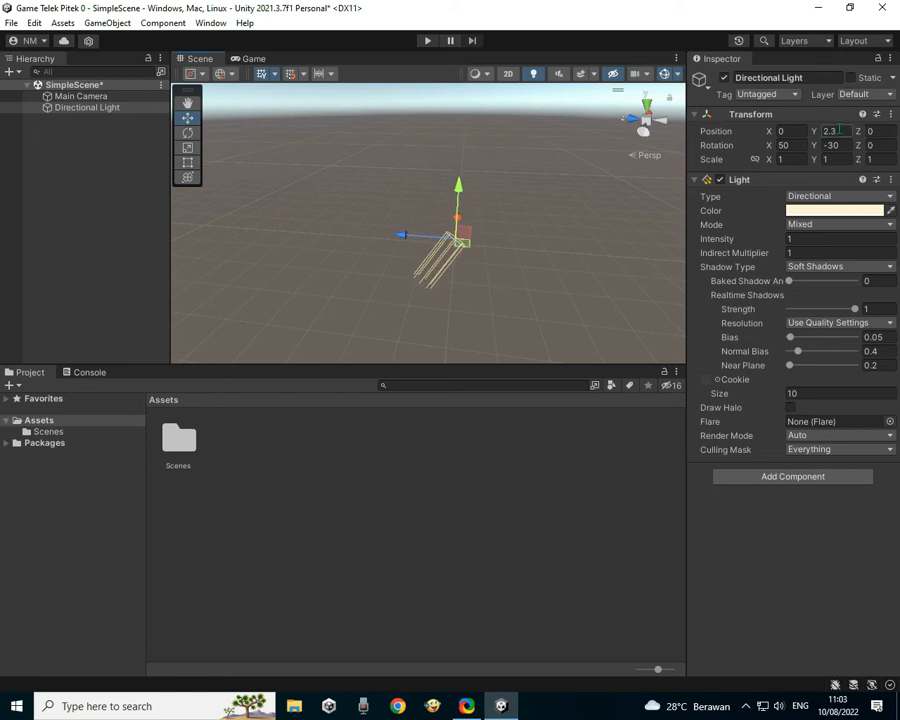
{"action": "type", "text": "5"}
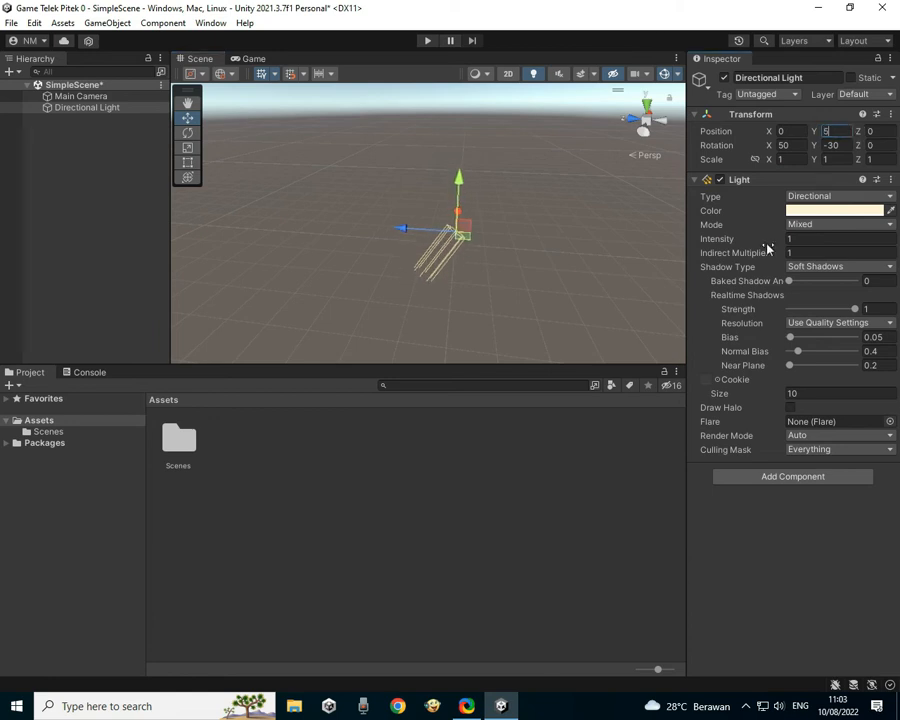
{"action": "left_click", "coordinate": [68, 108]}
Step: Check the Project and Console views and the options for adding objects to the scene hierarchy
{"action": "left_click", "coordinate": [29, 374]}
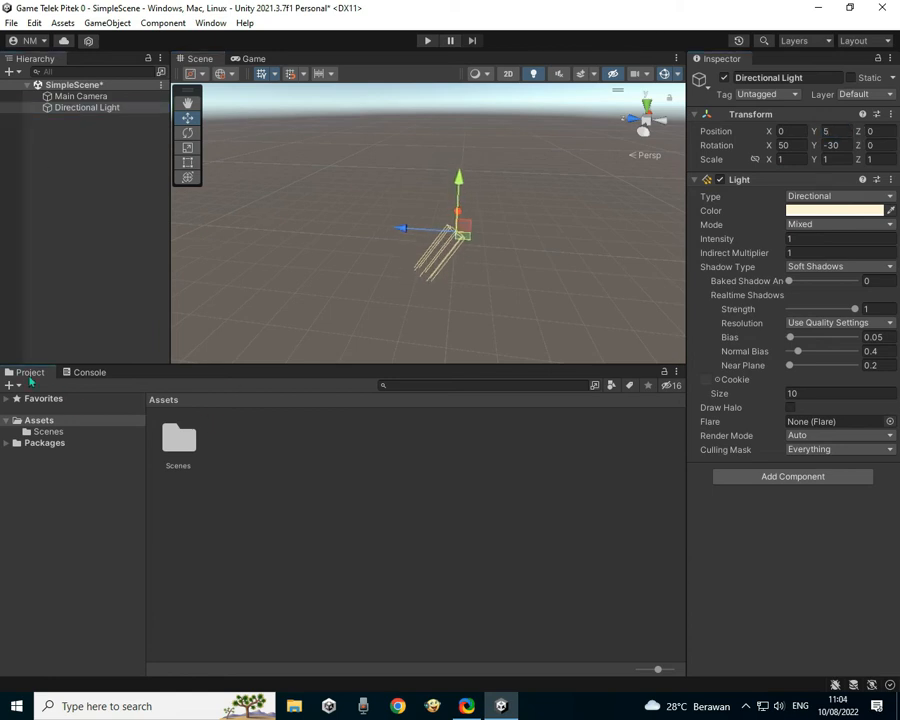
{"action": "left_click", "coordinate": [88, 374]}
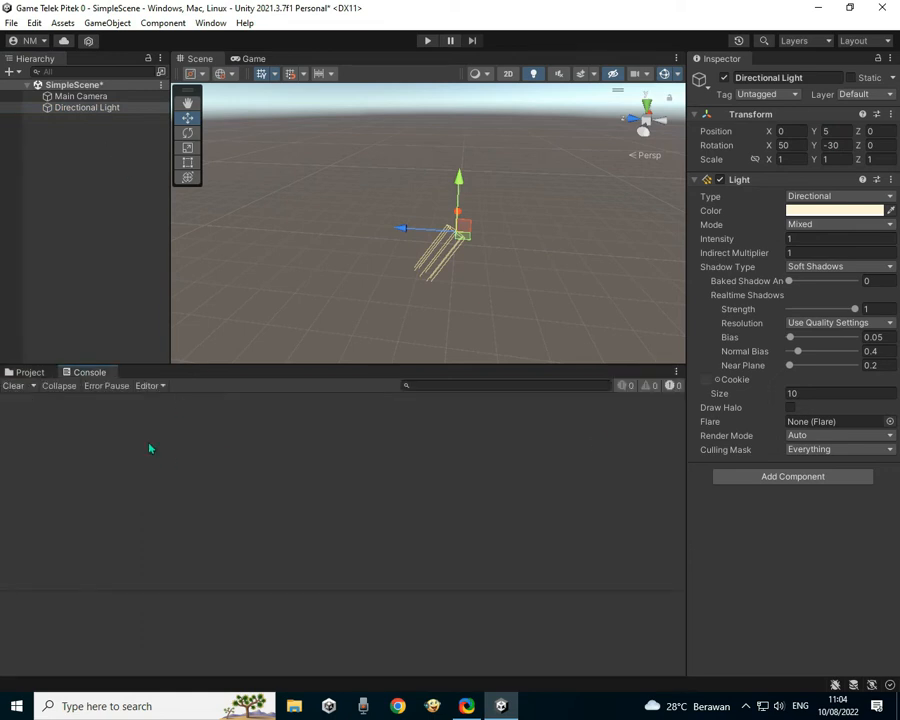
{"action": "left_click", "coordinate": [27, 373]}
{"action": "right_click", "coordinate": [50, 178]}
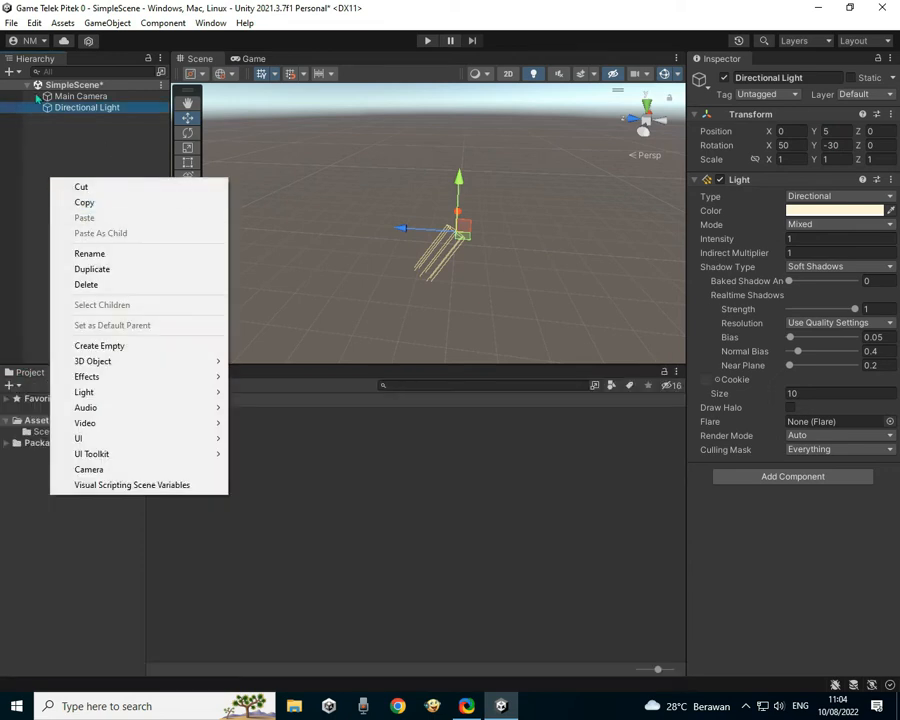
{"action": "left_click", "coordinate": [300, 130]}
Step: Add a fixed resolution of 1080x1920 to the game view and use it for the preview
{"action": "left_click", "coordinate": [245, 61]}
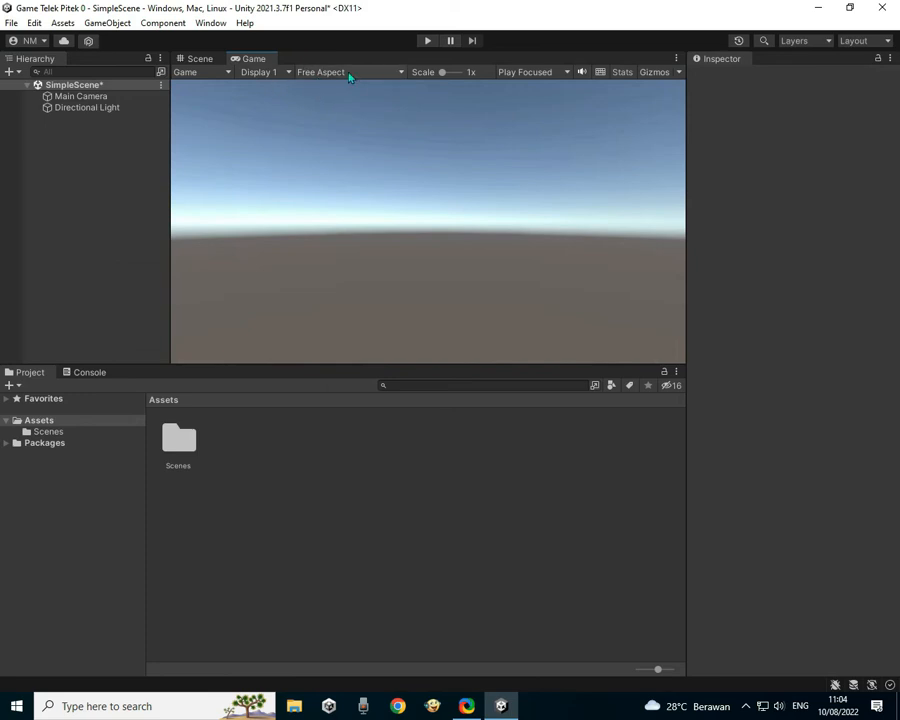
{"action": "left_click", "coordinate": [349, 75]}
{"action": "left_click", "coordinate": [317, 238]}
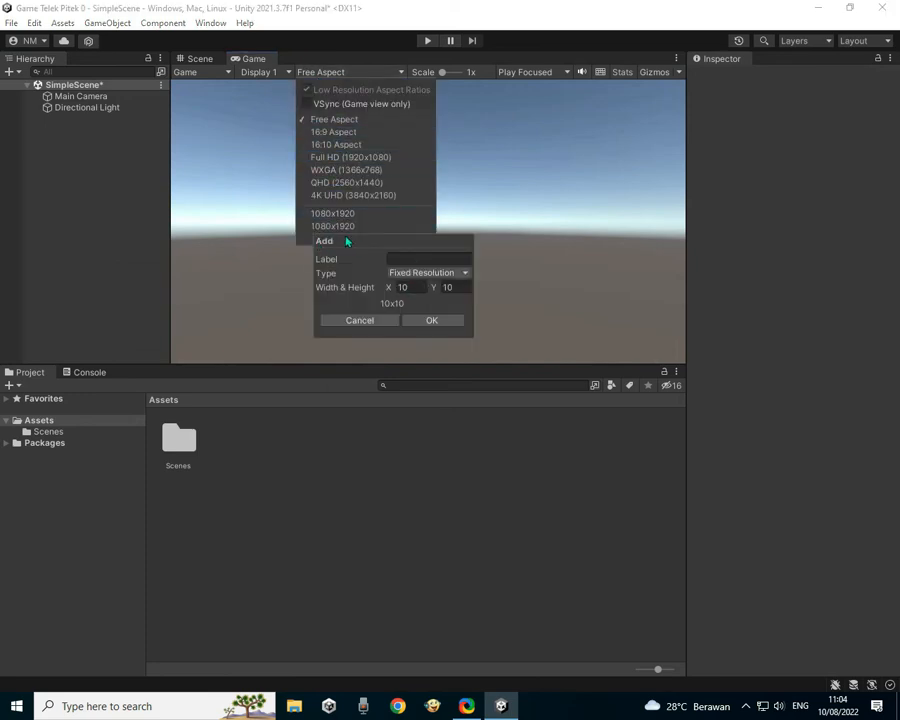
{"action": "left_click", "coordinate": [462, 287]}
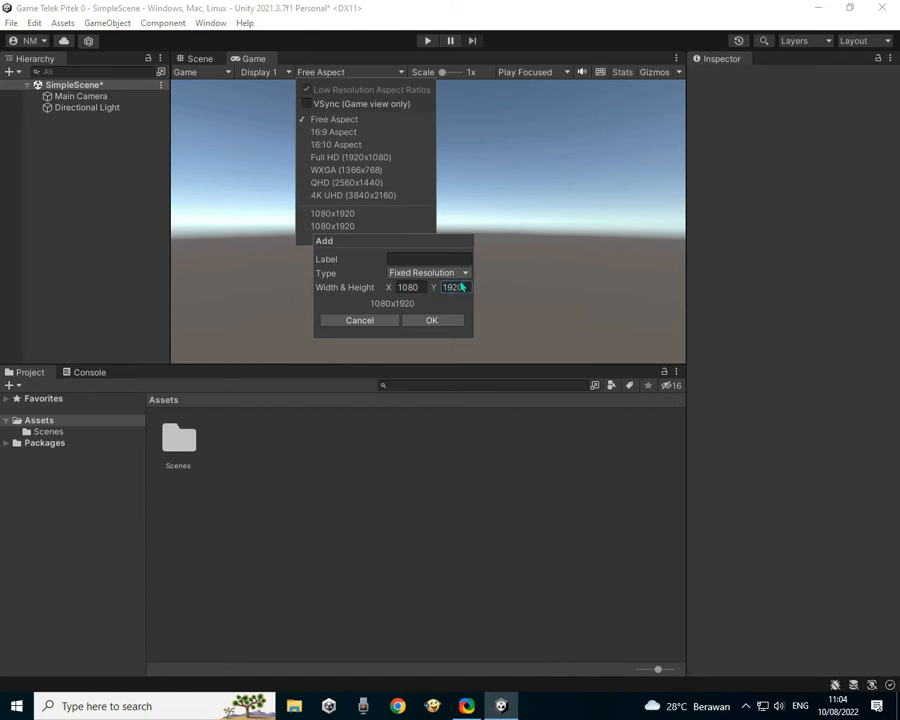
{"action": "left_click", "coordinate": [438, 322]}
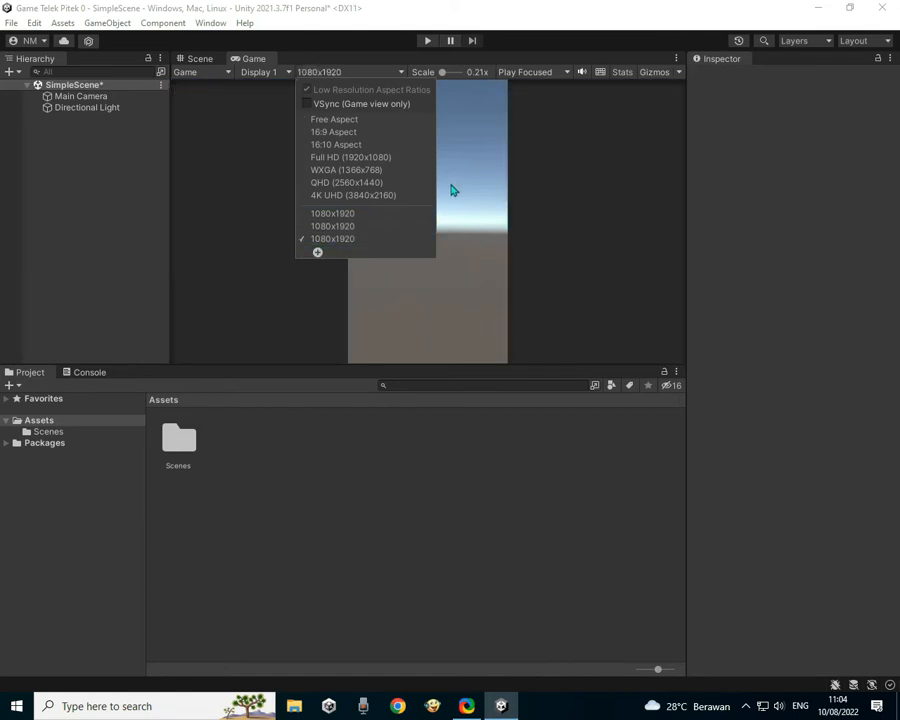
{"action": "left_click", "coordinate": [341, 240]}
Step: Set the Main Camera's clear flags to Solid Color with a black background
{"action": "left_click", "coordinate": [84, 96]}
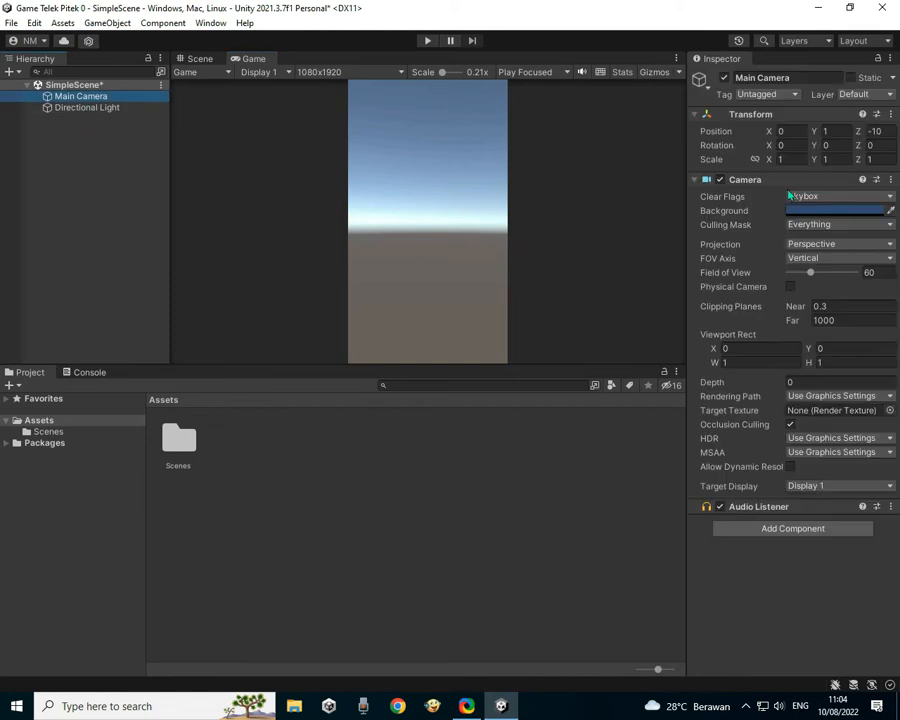
{"action": "left_click", "coordinate": [823, 197]}
{"action": "left_click", "coordinate": [830, 227]}
{"action": "left_click", "coordinate": [836, 210]}
{"action": "left_click_drag", "start_coordinate": [800, 300], "coordinate": [760, 358]}
{"action": "left_click", "coordinate": [885, 195]}
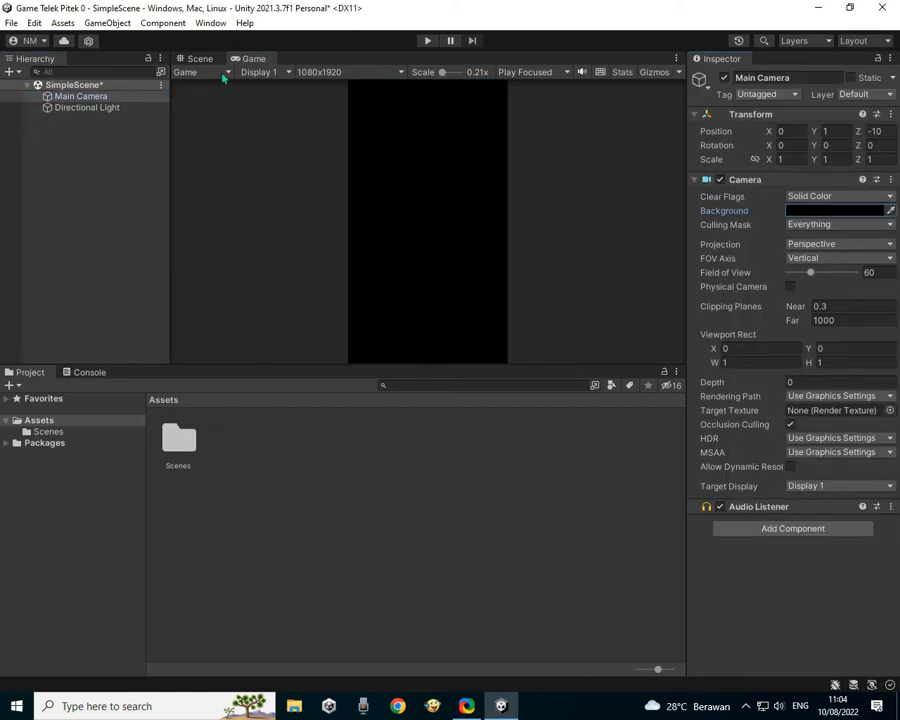
Step: Dock the Game view beside the Project assets below the scene and make that area taller
{"action": "left_click_drag", "start_coordinate": [253, 58], "coordinate": [532, 432]}
{"action": "left_click_drag", "start_coordinate": [533, 365], "coordinate": [534, 310]}
{"action": "left_click", "coordinate": [108, 177]}
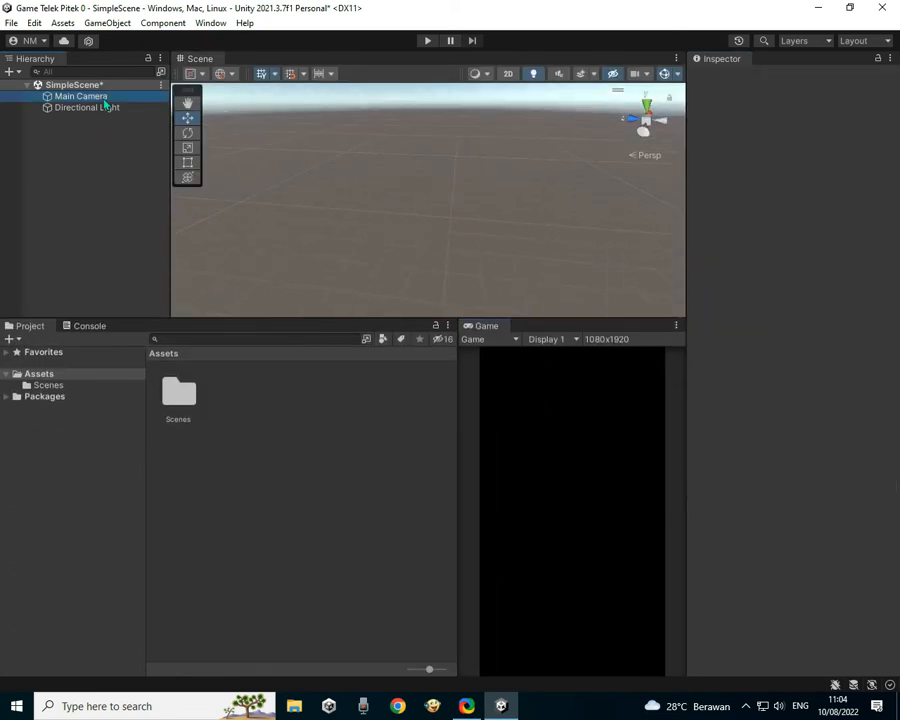
Step: Add a 3D cube to the scene and name it StartingPlatform
{"action": "right_click", "coordinate": [86, 164]}
{"action": "mouse_move", "coordinate": [168, 346]}
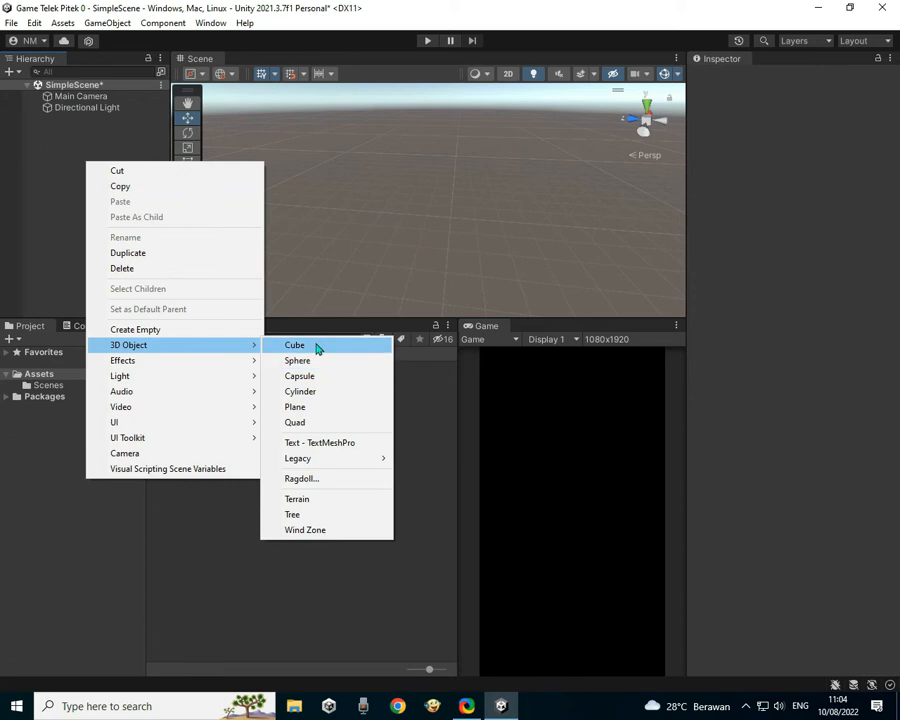
{"action": "left_click", "coordinate": [317, 347]}
{"action": "type", "text": "Startin"}
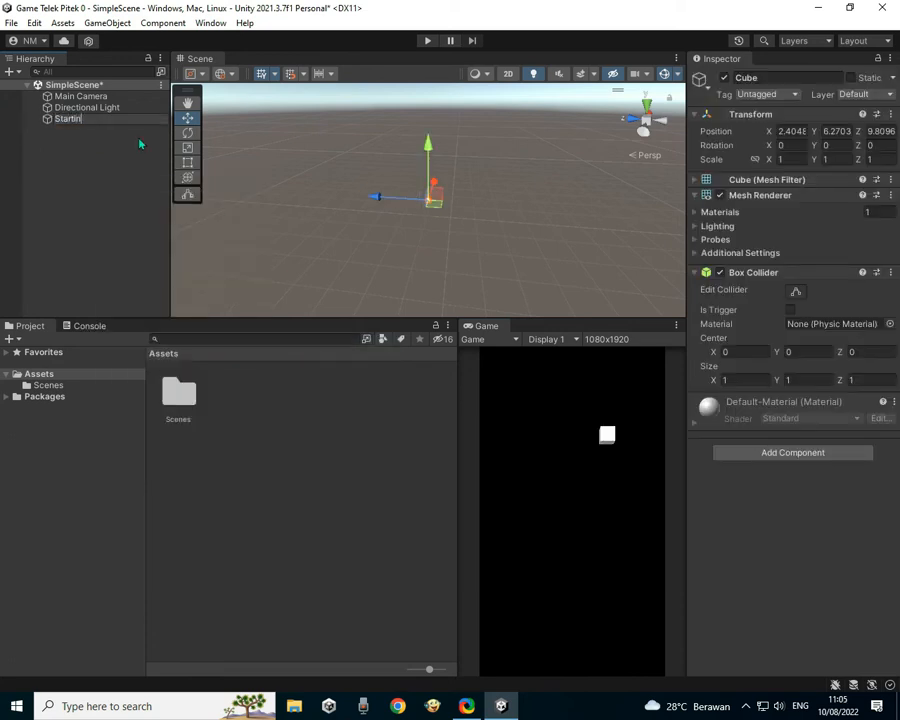
{"action": "type", "text": "gPlatform"}
{"action": "key", "text": "Return"}
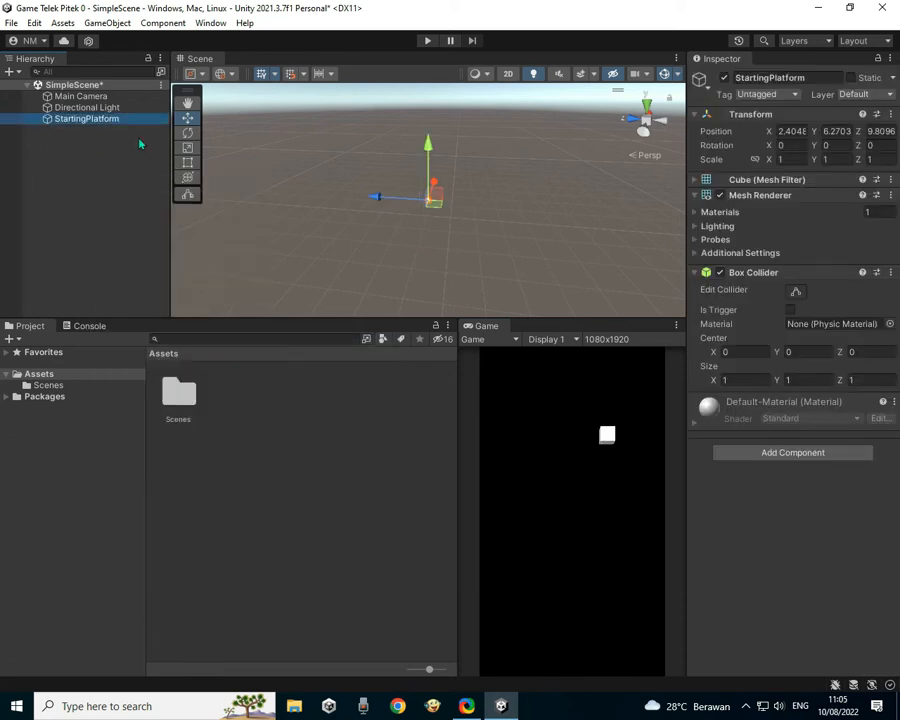
Step: Compare the components of StartingPlatform and Main Camera, collapsing and expanding the Camera component
{"action": "left_click", "coordinate": [129, 160]}
{"action": "left_click", "coordinate": [116, 120]}
{"action": "left_click", "coordinate": [110, 97]}
{"action": "left_click", "coordinate": [112, 119]}
{"action": "left_click", "coordinate": [107, 97]}
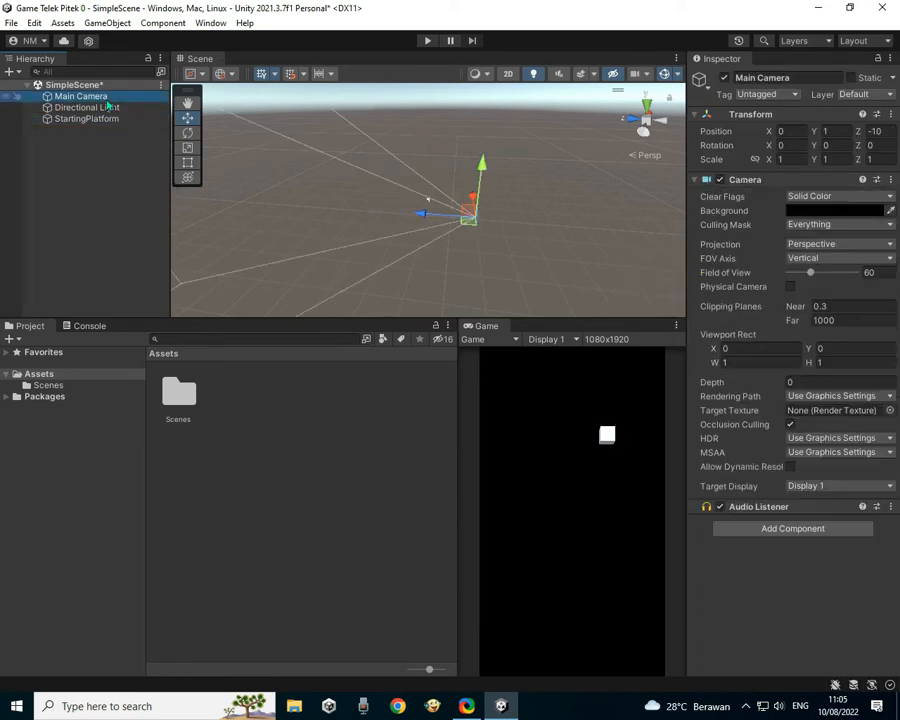
{"action": "left_click", "coordinate": [694, 180]}
{"action": "left_click", "coordinate": [694, 180]}
{"action": "left_click", "coordinate": [694, 180]}
{"action": "left_click", "coordinate": [694, 180]}
{"action": "left_click", "coordinate": [125, 158]}
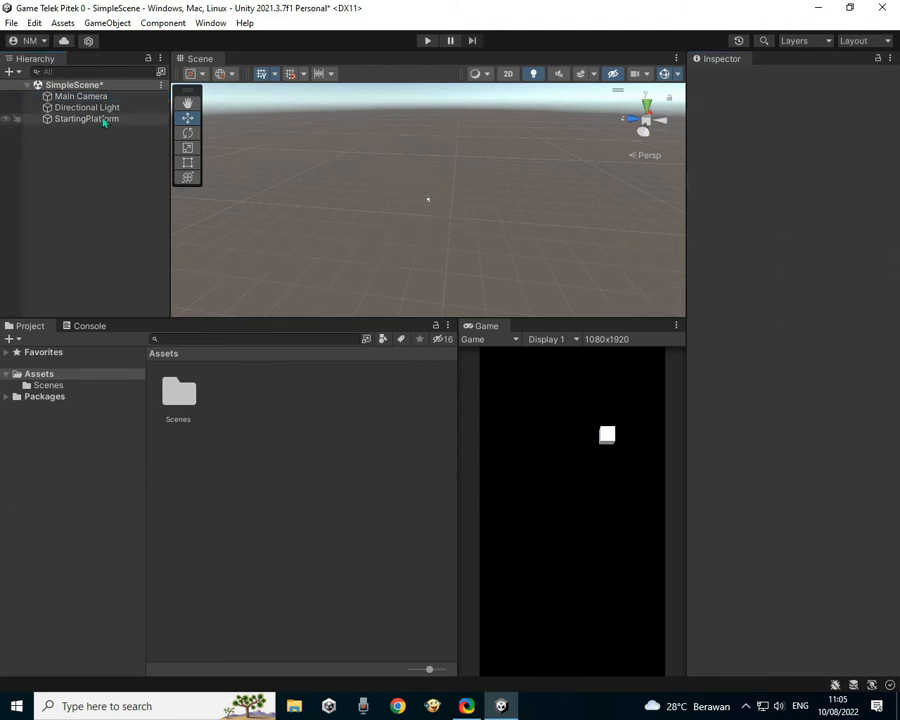
Step: Move StartingPlatform to position 0, 0, 0 and focus the scene view on it
{"action": "double_click", "coordinate": [104, 120]}
{"action": "scroll", "coordinate": [468, 206], "scroll_direction": "down", "scroll_amount": 5}
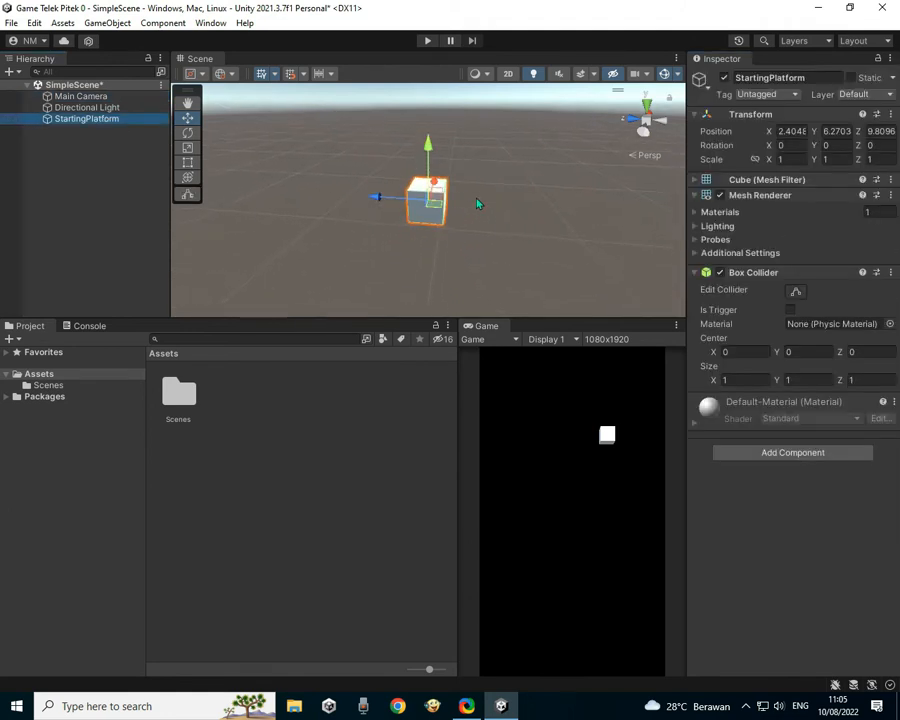
{"action": "left_click_drag", "start_coordinate": [468, 202], "coordinate": [286, 238], "text": "alt"}
{"action": "left_click", "coordinate": [859, 132]}
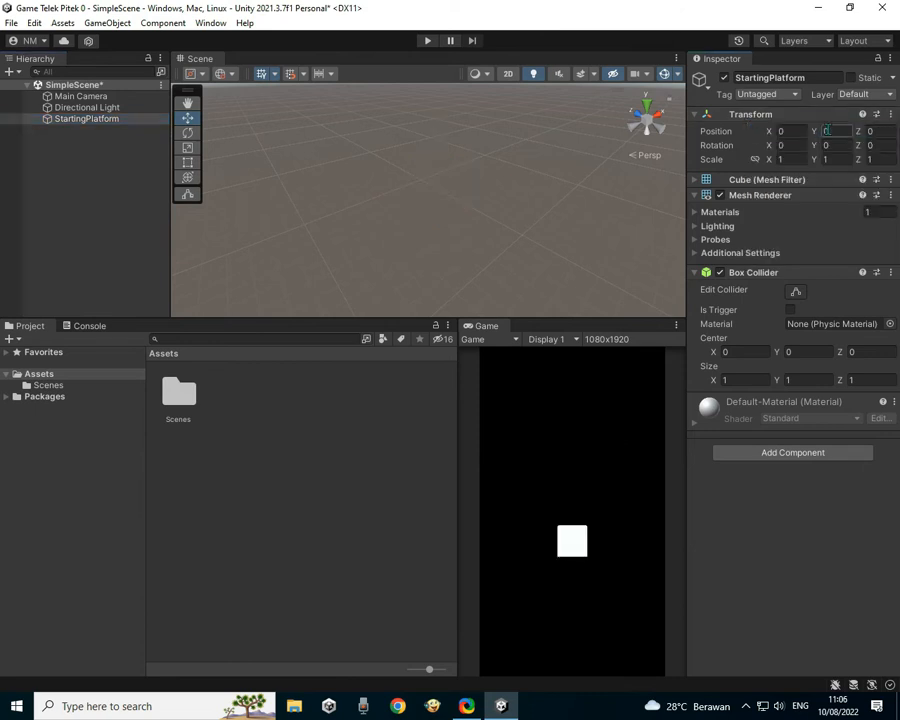
{"action": "double_click", "coordinate": [80, 119]}
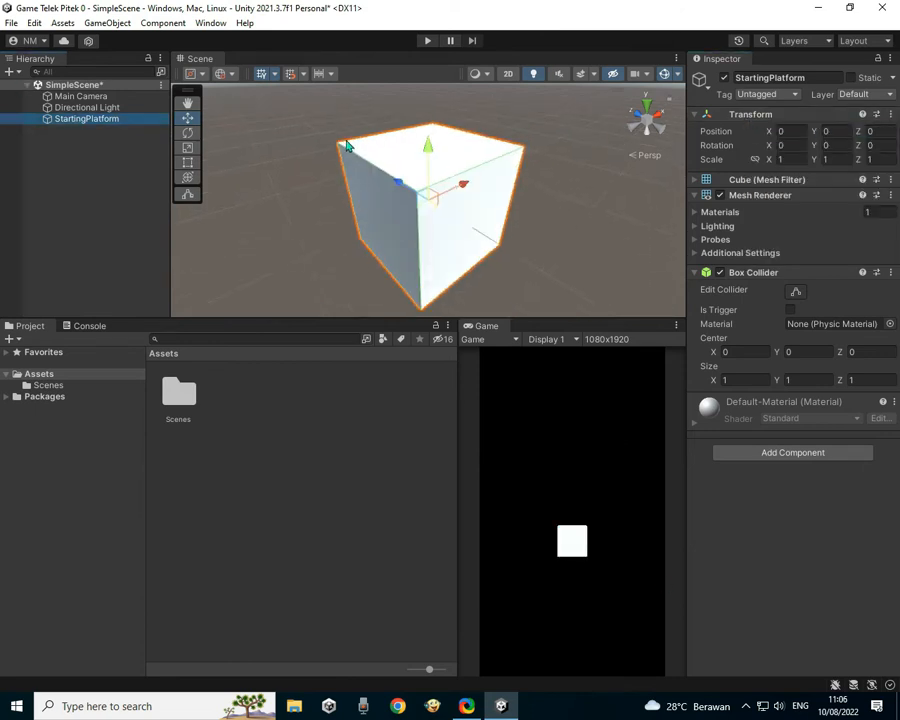
Step: Collapse StartingPlatform's Mesh Renderer component and set the platform's scale to 5 on X and 5 on Z
{"action": "left_click", "coordinate": [695, 196]}
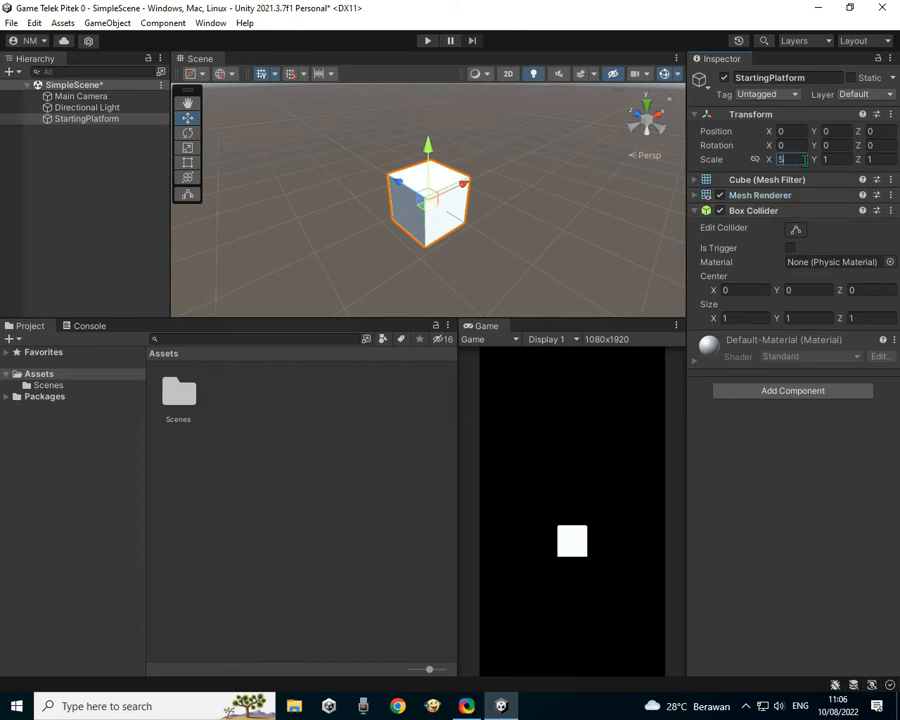
{"action": "type", "text": "5"}
{"action": "key", "text": "Tab"}
{"action": "key", "text": "Tab"}
{"action": "type", "text": "5"}
{"action": "scroll", "coordinate": [482, 201], "scroll_direction": "down", "scroll_amount": 5}
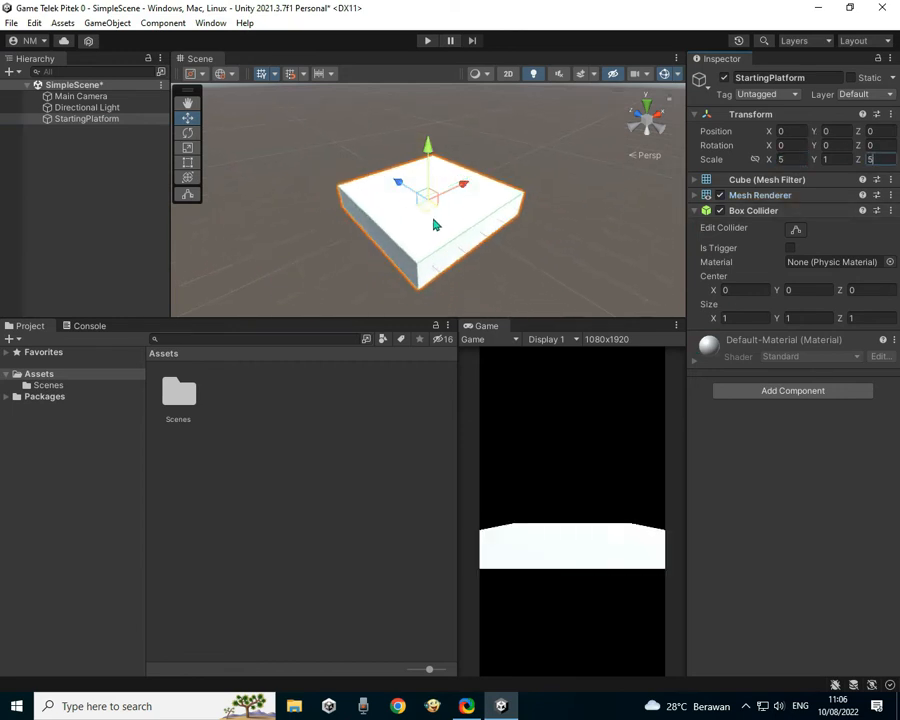
{"action": "scroll", "coordinate": [479, 199], "scroll_direction": "down", "scroll_amount": 4}
Step: Change the Main Camera's projection to Orthographic
{"action": "left_click", "coordinate": [80, 96]}
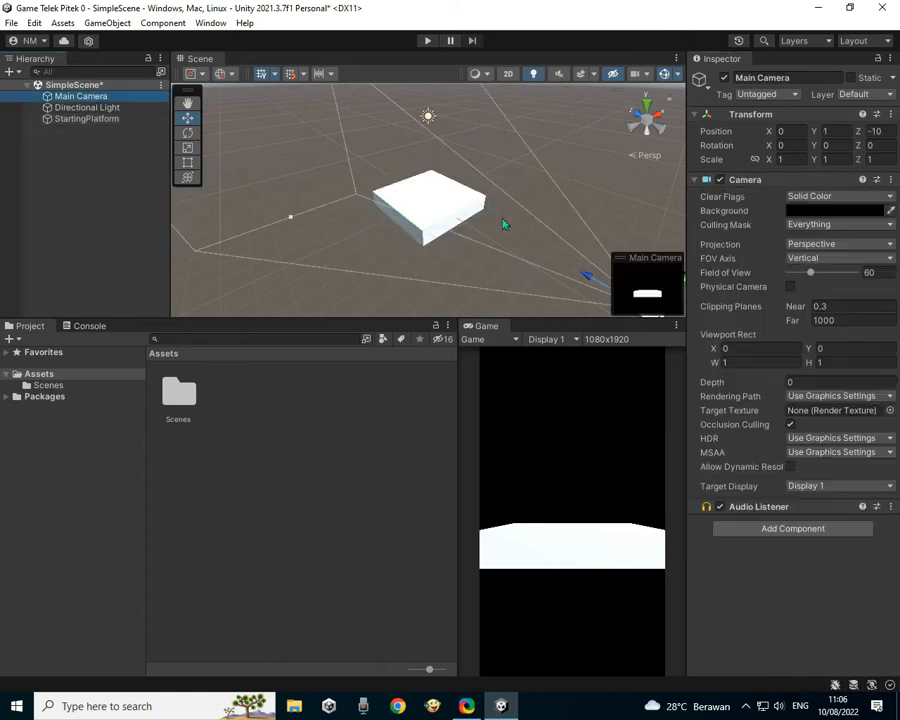
{"action": "left_click", "coordinate": [829, 243]}
{"action": "left_click", "coordinate": [818, 275]}
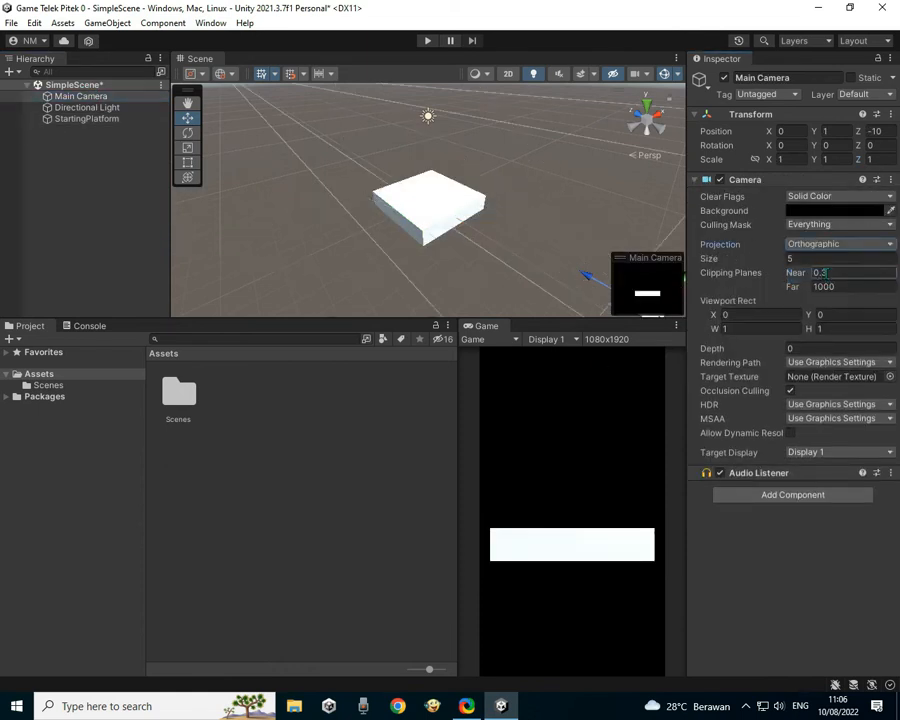
Step: Set the Main Camera's projection to Perspective and align the camera with the current scene view
{"action": "left_click", "coordinate": [830, 224]}
{"action": "left_click", "coordinate": [830, 243]}
{"action": "left_click", "coordinate": [830, 243]}
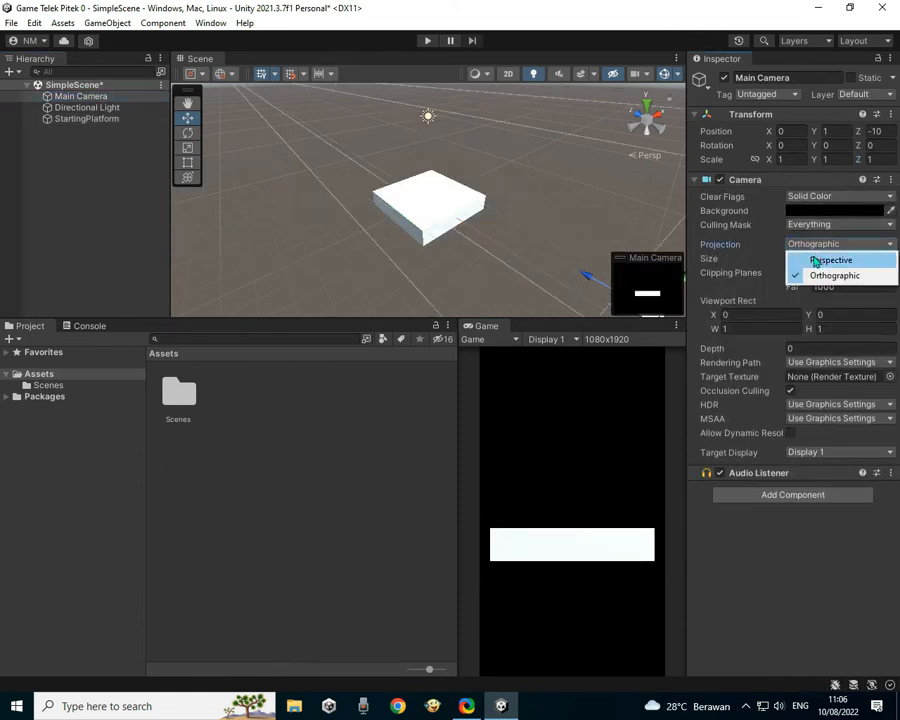
{"action": "left_click", "coordinate": [812, 259]}
{"action": "left_click", "coordinate": [82, 97]}
{"action": "scroll", "coordinate": [434, 221], "scroll_direction": "down", "scroll_amount": 2}
{"action": "right_click", "coordinate": [121, 95]}
{"action": "left_click", "coordinate": [175, 446]}
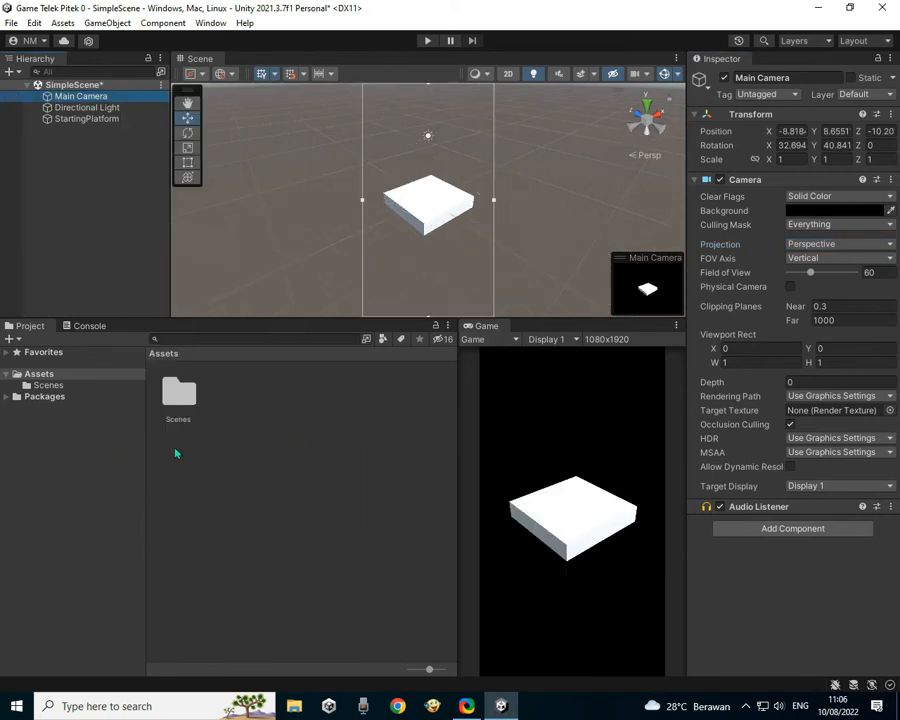
Step: Tilt the scene view to look down on StartingPlatform more steeply and align the Main Camera with that view
{"action": "right_click_drag", "start_coordinate": [449, 195], "coordinate": [441, 217]}
{"action": "left_click", "coordinate": [188, 104]}
{"action": "left_click_drag", "start_coordinate": [337, 129], "coordinate": [339, 161]}
{"action": "left_click", "coordinate": [117, 98]}
{"action": "right_click", "coordinate": [117, 99]}
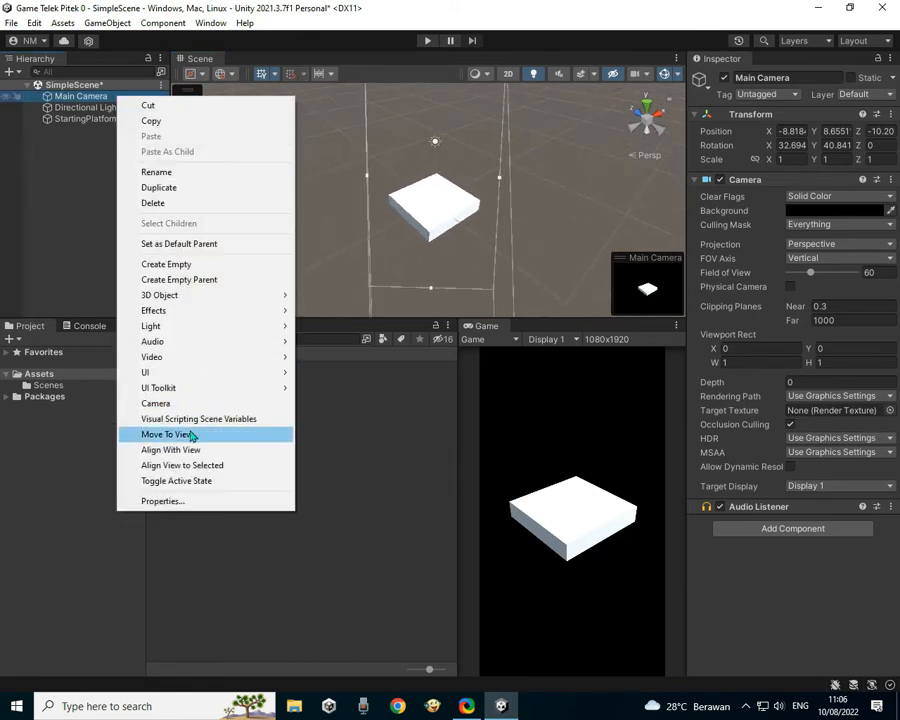
{"action": "left_click", "coordinate": [178, 448]}
{"action": "mouse_move", "coordinate": [353, 196]}
{"action": "left_mouse_down"}
{"action": "mouse_move", "coordinate": [335, 201]}
{"action": "mouse_move", "coordinate": [341, 207]}
{"action": "left_mouse_up"}
{"action": "right_click", "coordinate": [106, 97]}
{"action": "left_click", "coordinate": [177, 450]}
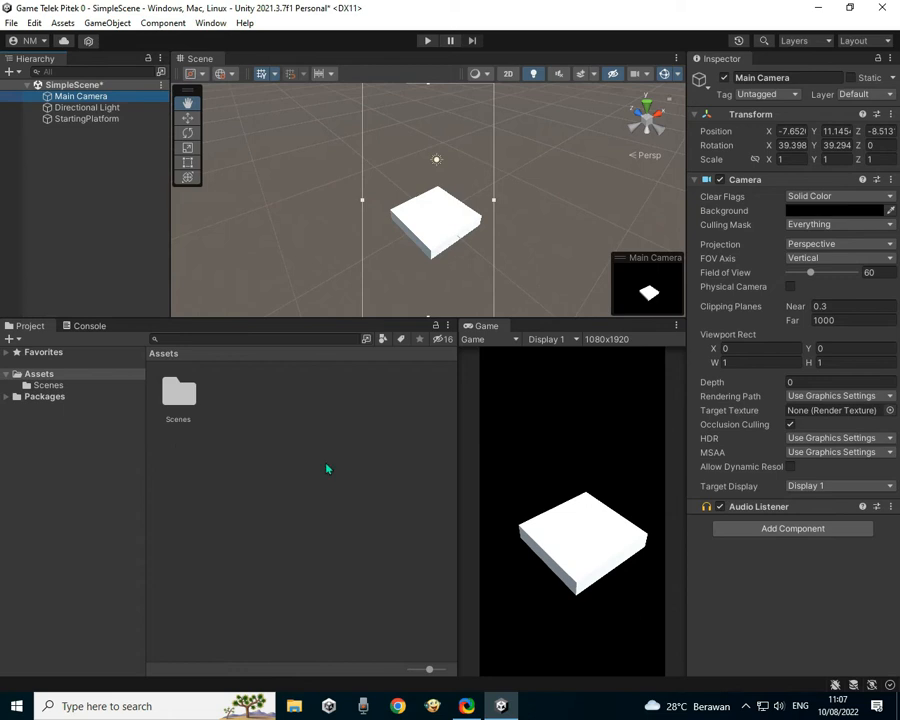
Step: Recentre StartingPlatform in the scene view and realign the Main Camera with it
{"action": "left_click_drag", "start_coordinate": [436, 208], "coordinate": [426, 187]}
{"action": "scroll", "coordinate": [426, 187], "scroll_direction": "up", "scroll_amount": 1}
{"action": "right_click", "coordinate": [149, 96]}
{"action": "left_click", "coordinate": [177, 450]}
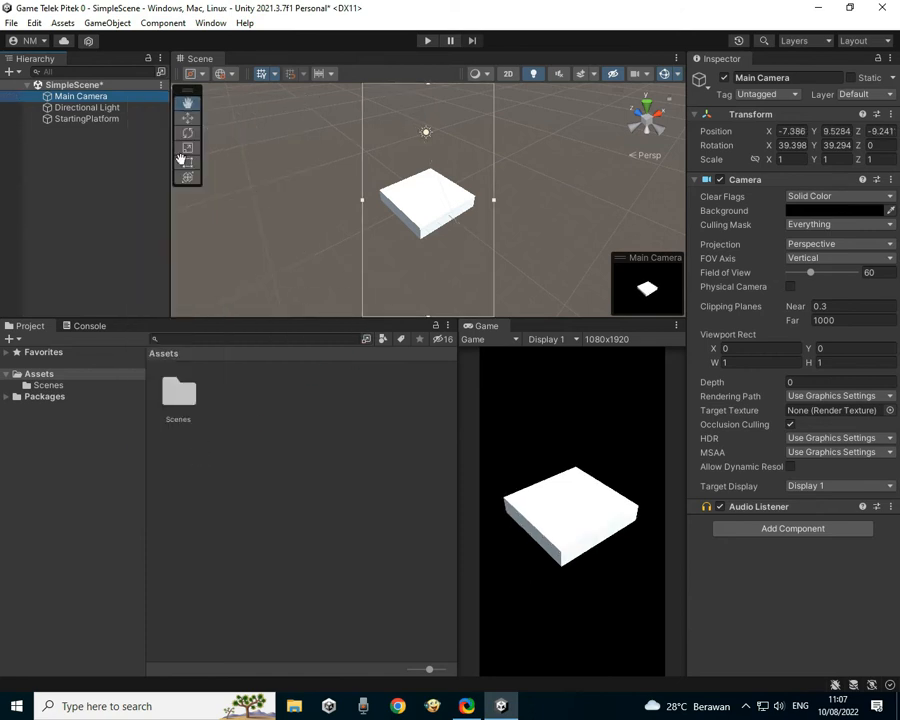
Step: Create a folder named Model in Assets
{"action": "left_click", "coordinate": [88, 119]}
{"action": "left_click", "coordinate": [37, 373]}
{"action": "right_click", "coordinate": [37, 373]}
{"action": "mouse_move", "coordinate": [150, 326]}
{"action": "left_click", "coordinate": [340, 69]}
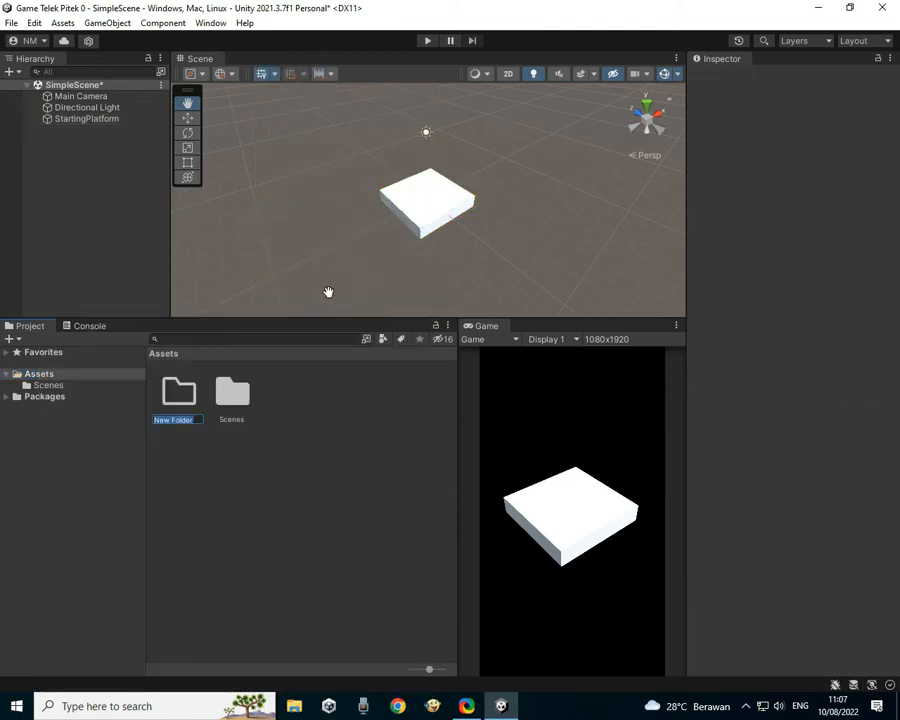
{"action": "key", "text": "Return"}
Step: Create a new material named Hitam inside the Model folder
{"action": "double_click", "coordinate": [180, 395]}
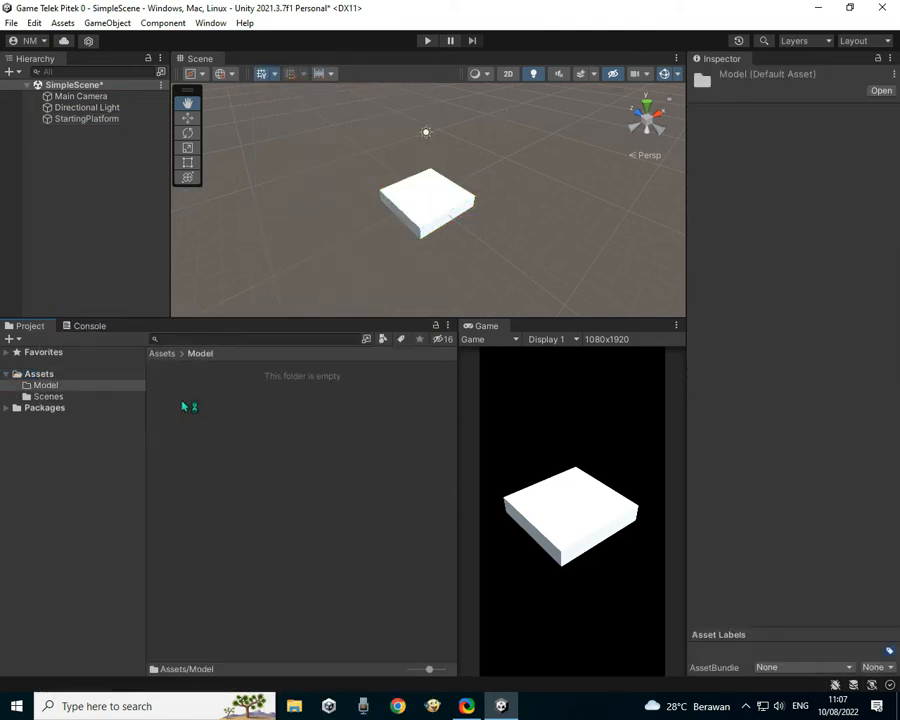
{"action": "right_click", "coordinate": [196, 402]}
{"action": "mouse_move", "coordinate": [403, 50]}
{"action": "left_click", "coordinate": [462, 360]}
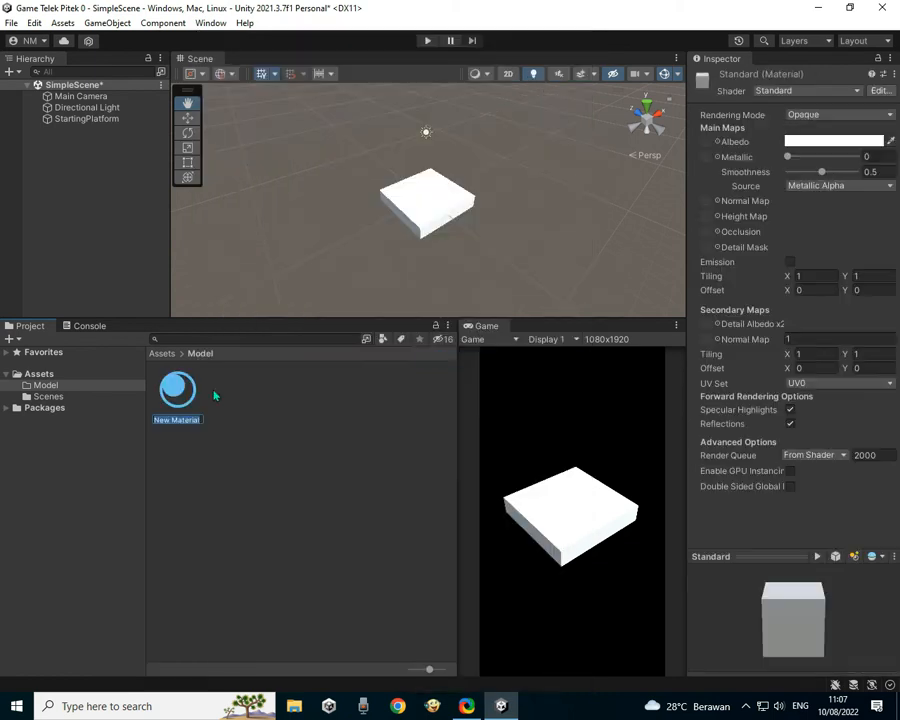
{"action": "key", "text": "Return"}
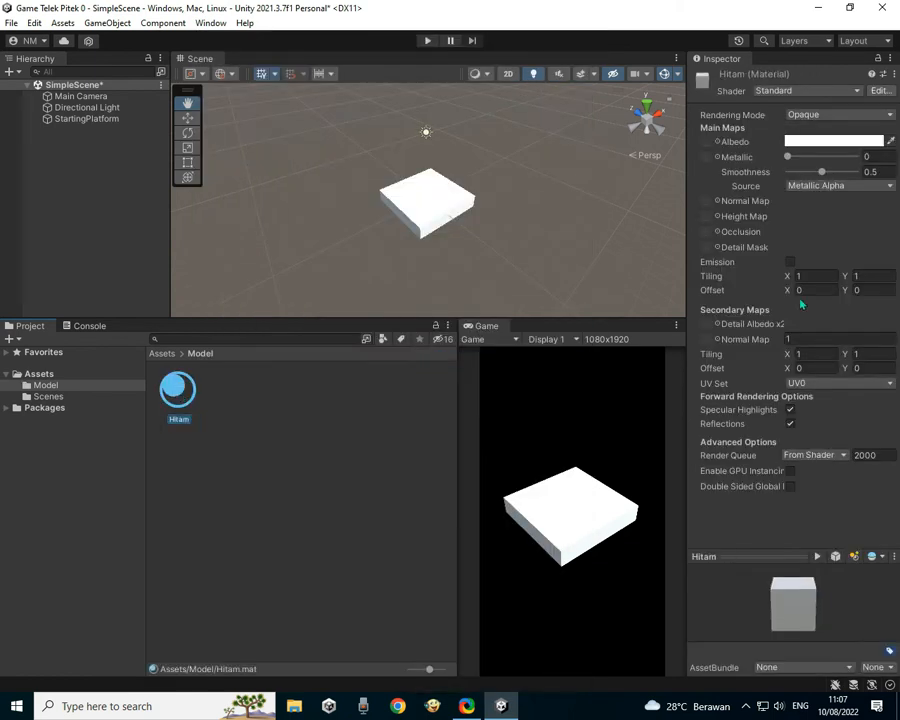
Step: Set the Hitam material's albedo colour to black and apply the material to StartingPlatform
{"action": "left_click", "coordinate": [832, 142]}
{"action": "left_click_drag", "start_coordinate": [800, 225], "coordinate": [743, 347]}
{"action": "left_click_drag", "start_coordinate": [179, 392], "coordinate": [419, 205]}
Step: Move the Directional Light vertically and set its Y position to 5
{"action": "left_click", "coordinate": [87, 107]}
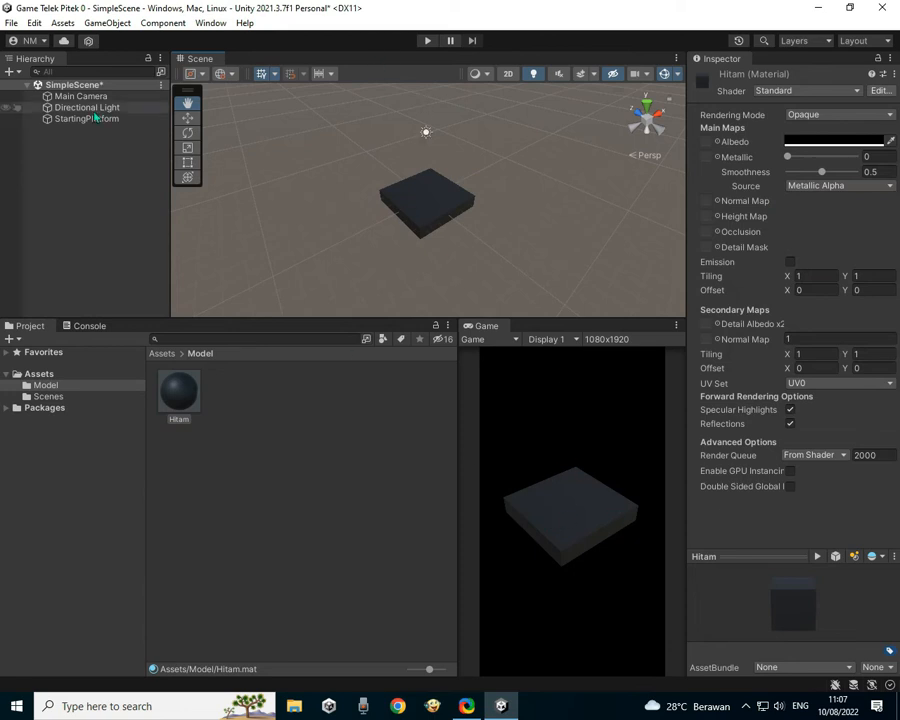
{"action": "left_click", "coordinate": [187, 117]}
{"action": "mouse_move", "coordinate": [426, 97]}
{"action": "left_mouse_down"}
{"action": "mouse_move", "coordinate": [428, 120]}
{"action": "mouse_move", "coordinate": [429, 110]}
{"action": "left_mouse_up"}
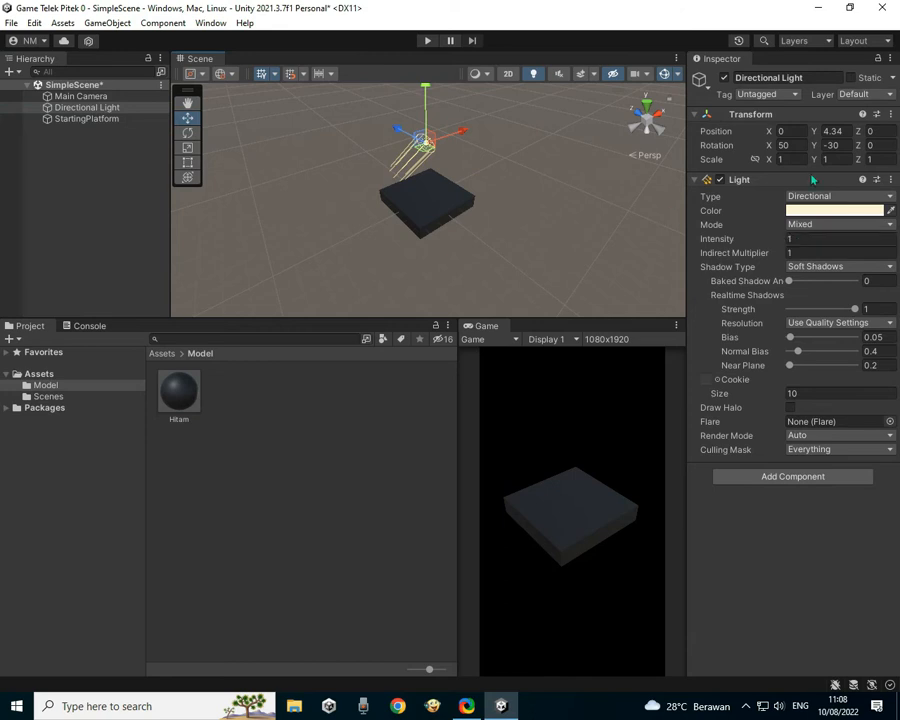
{"action": "type", "text": "5"}
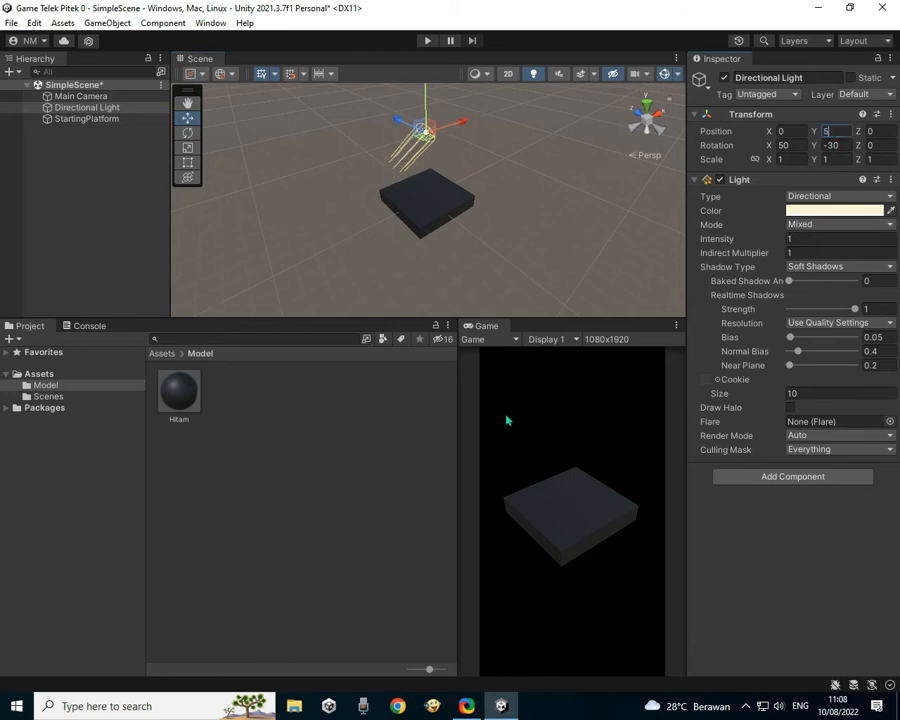
Step: Create a folder named Plefabs in Assets
{"action": "left_click", "coordinate": [48, 374]}
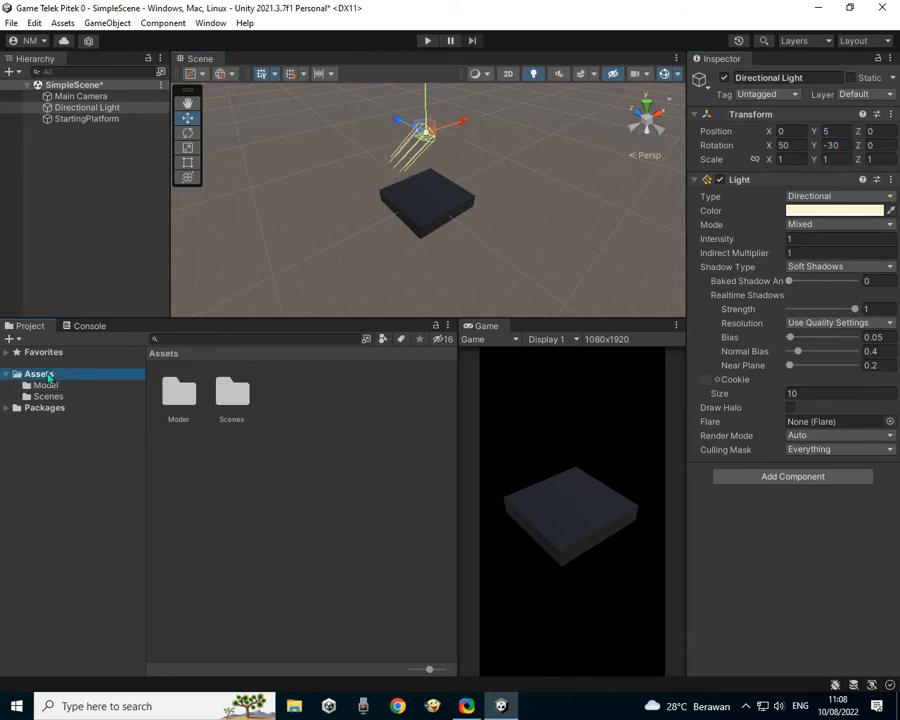
{"action": "right_click", "coordinate": [45, 374]}
{"action": "mouse_move", "coordinate": [160, 330]}
{"action": "left_click", "coordinate": [360, 76]}
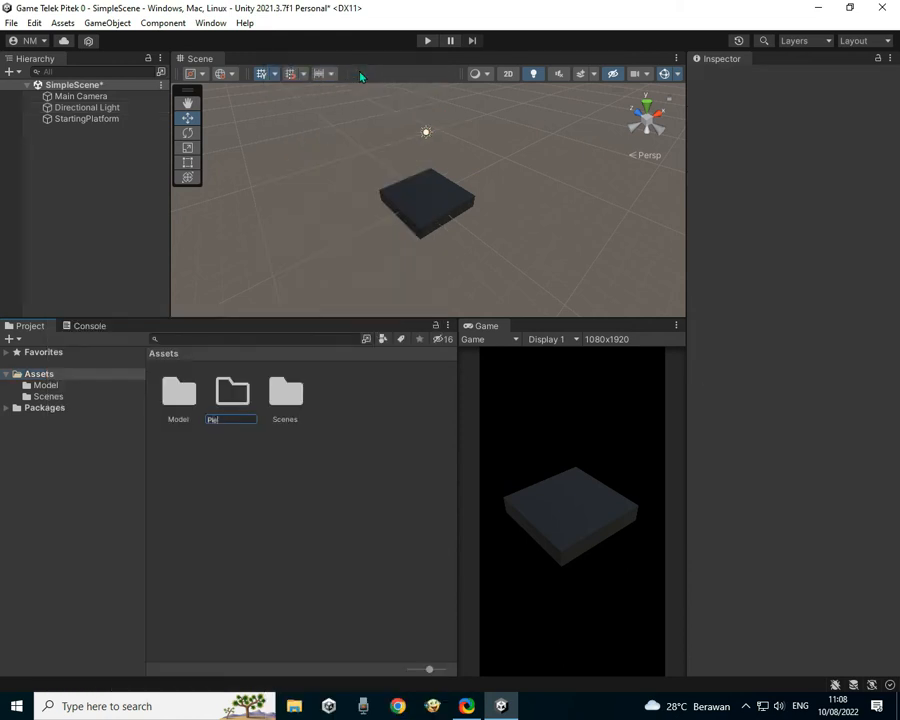
{"action": "key", "text": "Return"}
{"action": "left_click", "coordinate": [249, 495]}
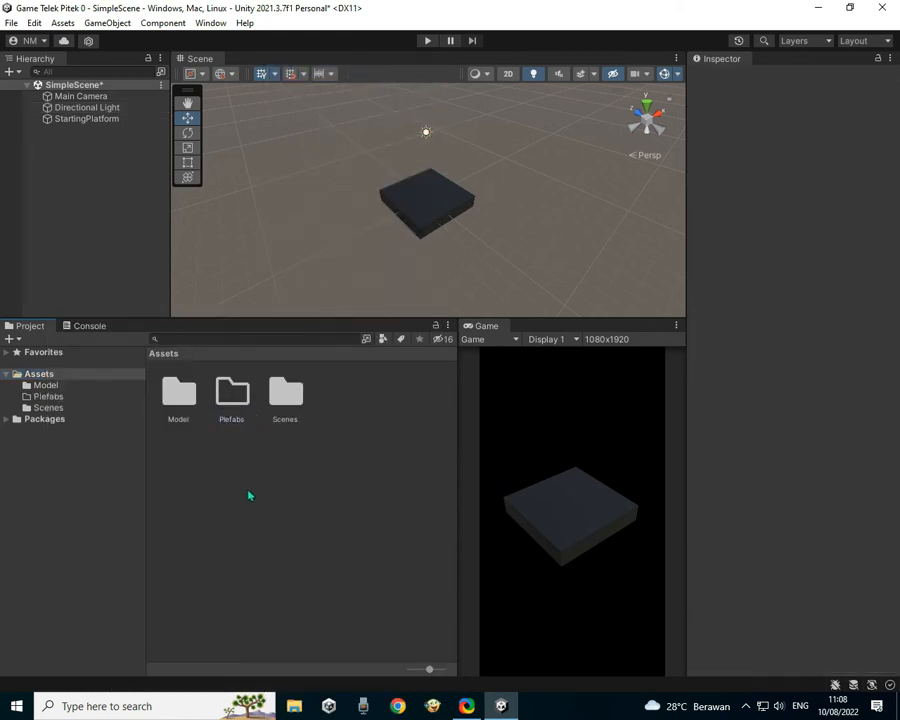
Step: Import the ambulance.dae model from the DAE format folder into the Plefabs folder
{"action": "double_click", "coordinate": [233, 395]}
{"action": "right_click", "coordinate": [241, 401]}
{"action": "left_click", "coordinate": [339, 178]}
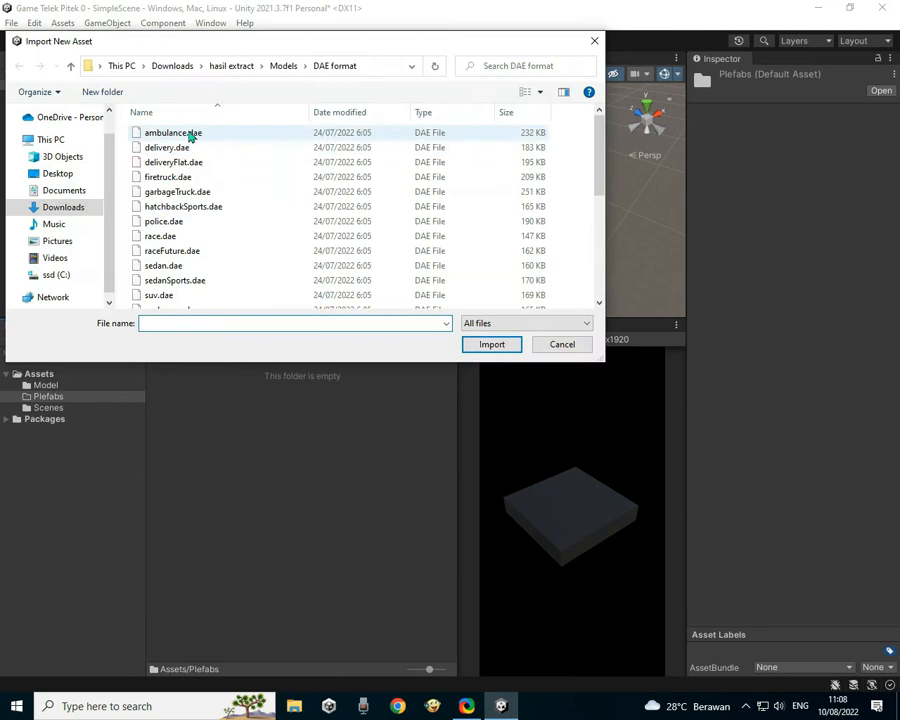
{"action": "left_click", "coordinate": [195, 133]}
{"action": "left_click", "coordinate": [490, 343]}
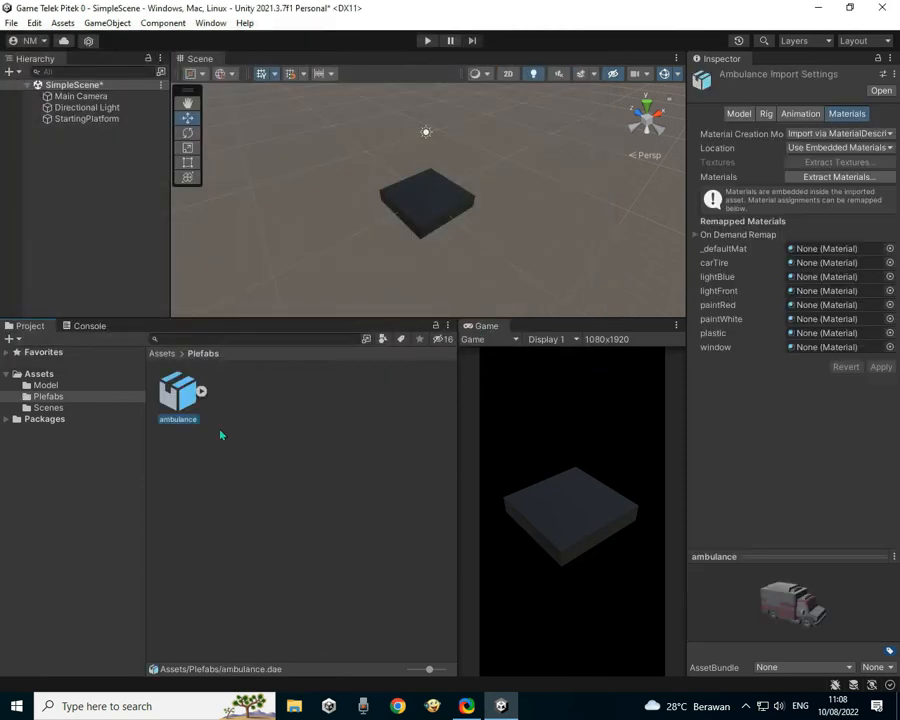
Step: Place the ambulance model on top of StartingPlatform in the scene and rename the object Car
{"action": "left_click_drag", "start_coordinate": [316, 300], "coordinate": [438, 207]}
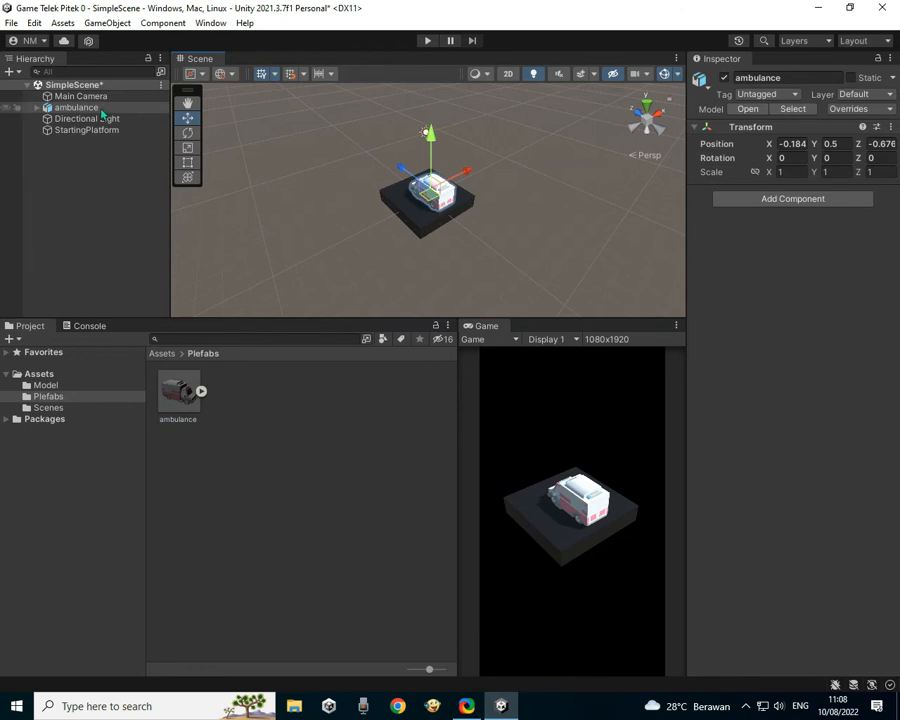
{"action": "left_click", "coordinate": [788, 77]}
{"action": "type", "text": "Car"}
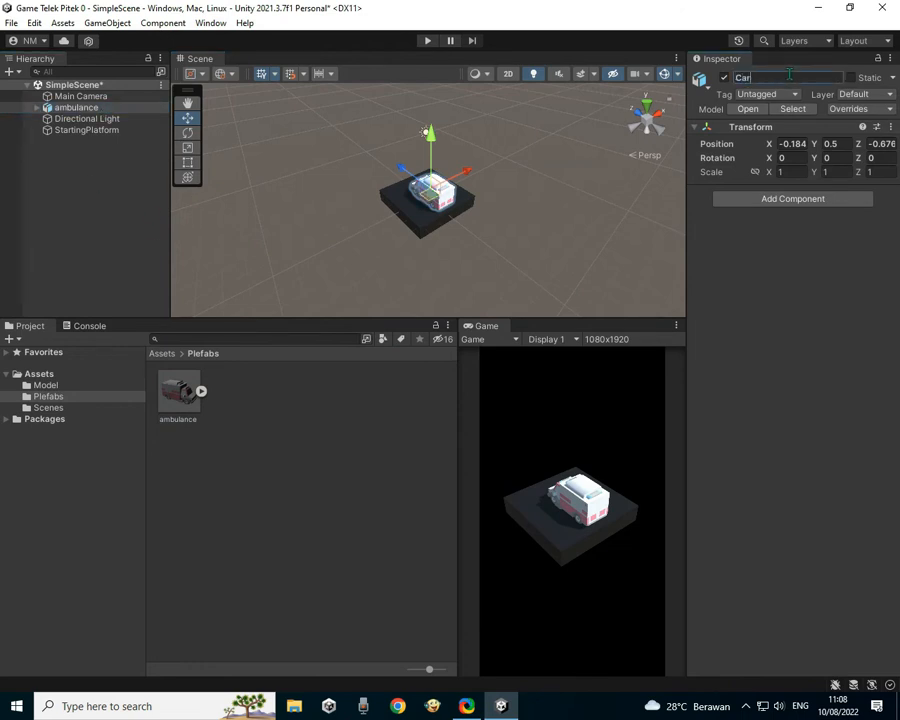
Step: Raise Car to a Y position of about 0.74 and set its scale to 1, 1.2, 1
{"action": "left_click_drag", "start_coordinate": [431, 134], "coordinate": [431, 129]}
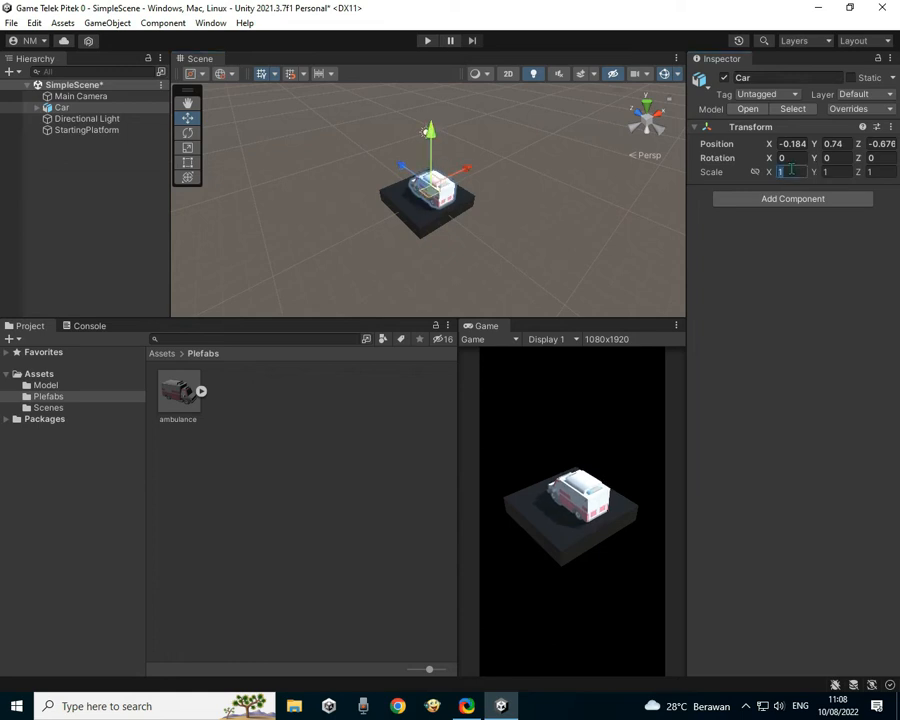
{"action": "type", "text": "22"}
{"action": "key", "text": "Tab"}
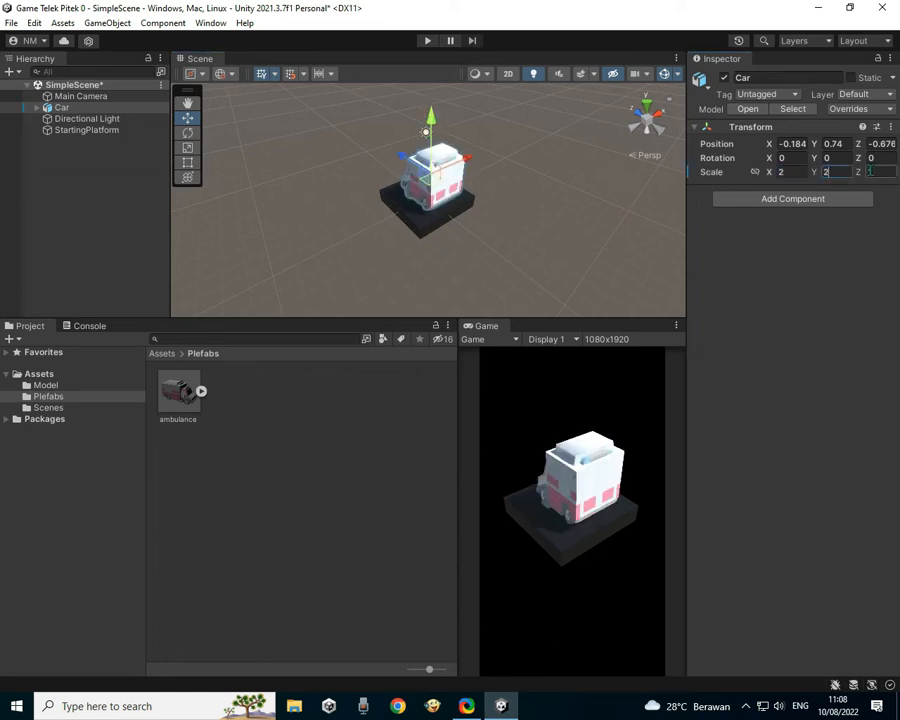
{"action": "type", "text": "1"}
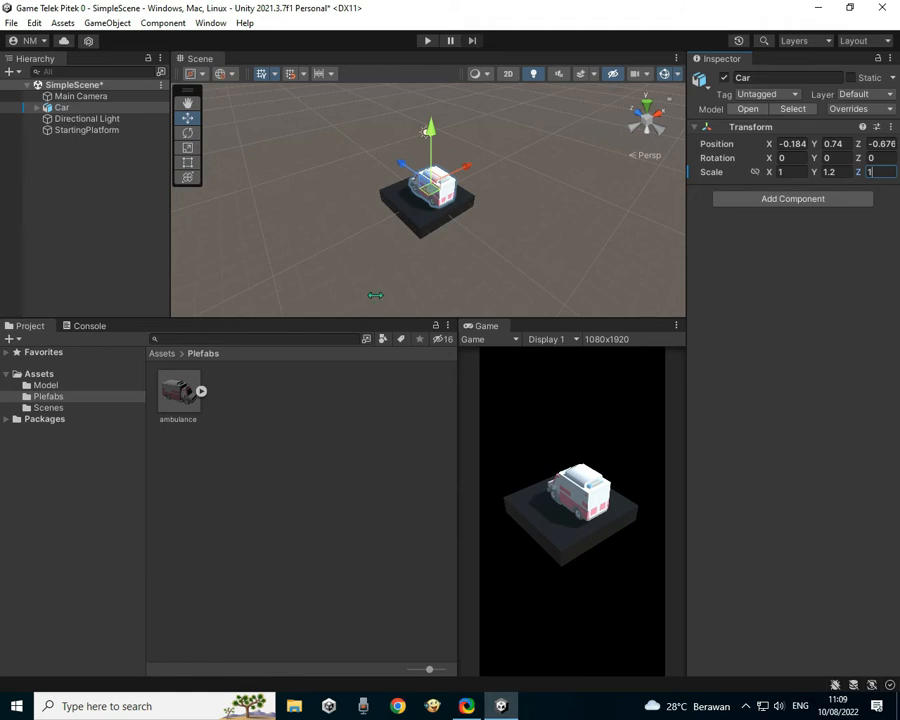
{"action": "left_click", "coordinate": [80, 131]}
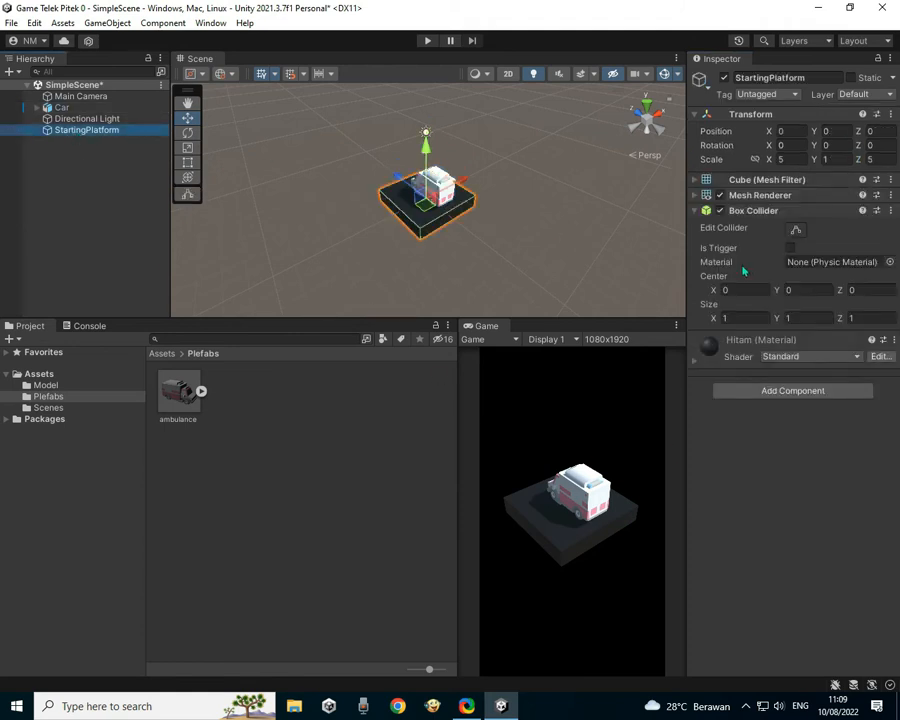
{"action": "left_click", "coordinate": [796, 229]}
{"action": "left_click", "coordinate": [92, 119]}
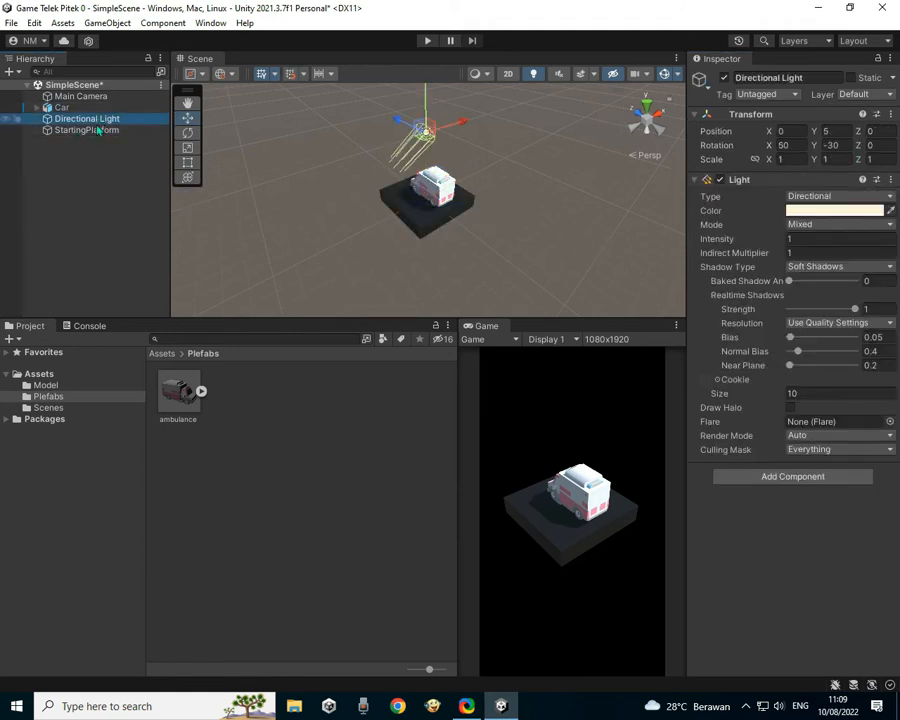
{"action": "right_click", "coordinate": [97, 146]}
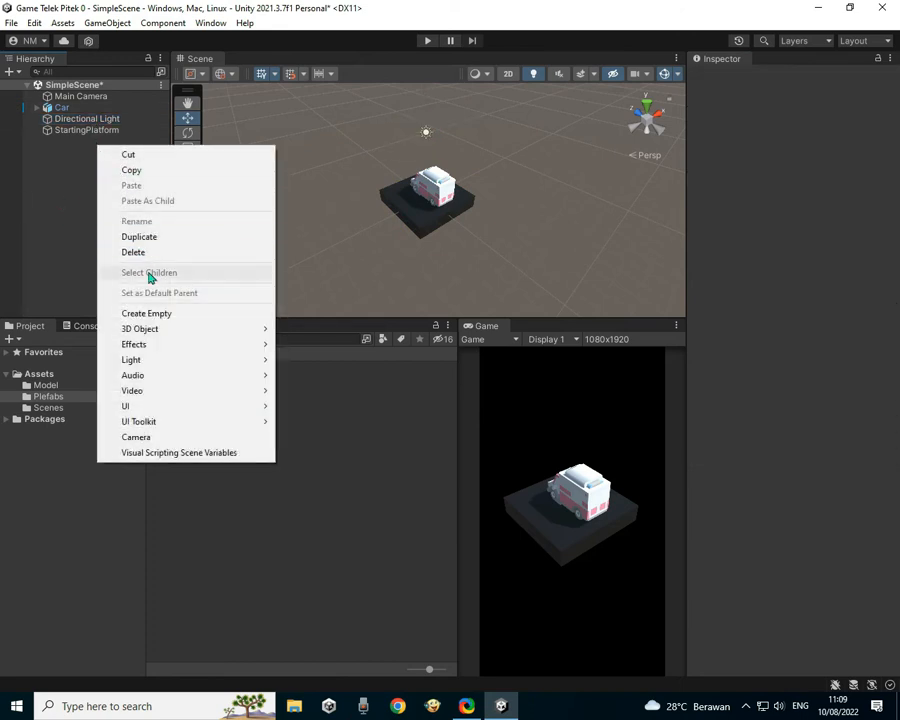
{"action": "left_click", "coordinate": [80, 155]}
Step: Duplicate StartingPlatform and name the copy JalanBisaJatuh
{"action": "left_click", "coordinate": [88, 131]}
{"action": "right_click", "coordinate": [107, 135]}
{"action": "left_click", "coordinate": [150, 221]}
{"action": "left_click", "coordinate": [829, 77]}
{"action": "type", "text": "JalanBisaJatuh"}
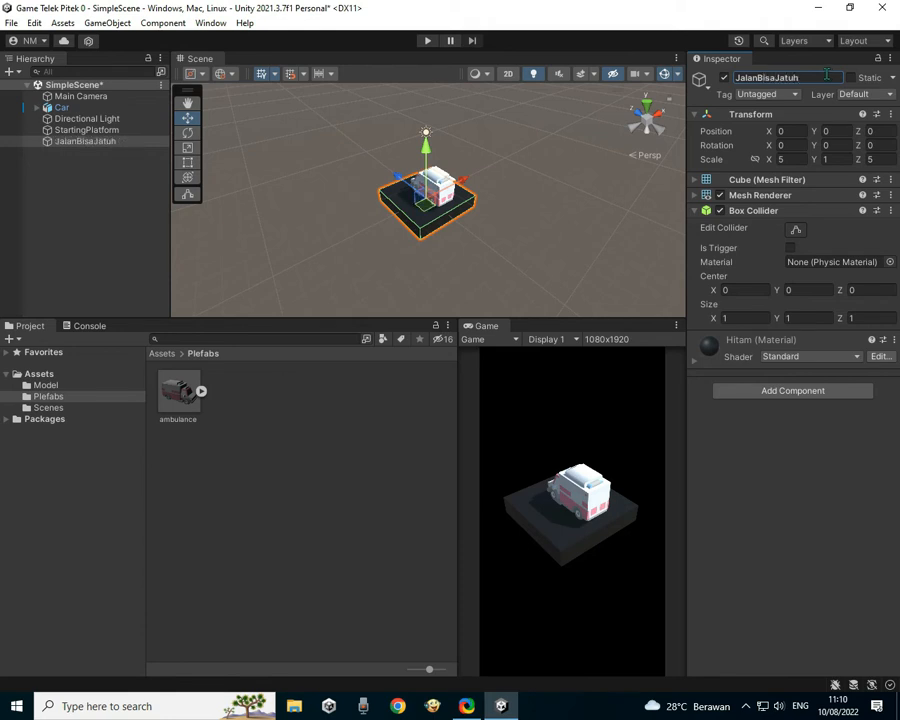
{"action": "key", "text": "Return"}
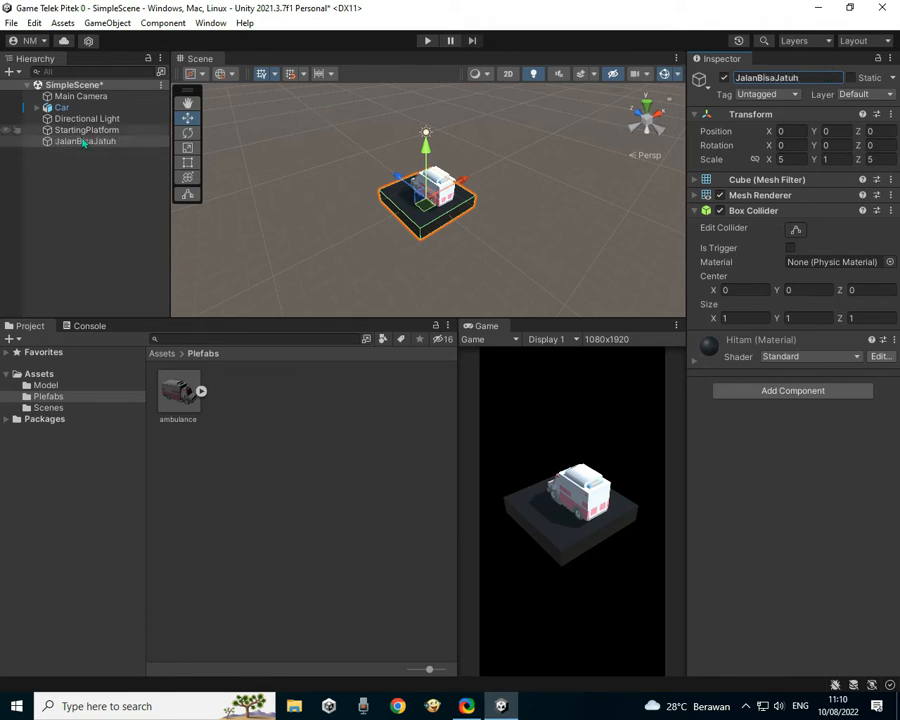
Step: Move JalanBisaJatuh ahead of StartingPlatform, with its Z scale set to 2 and its Z position to 3.5
{"action": "left_click_drag", "start_coordinate": [402, 182], "coordinate": [371, 168]}
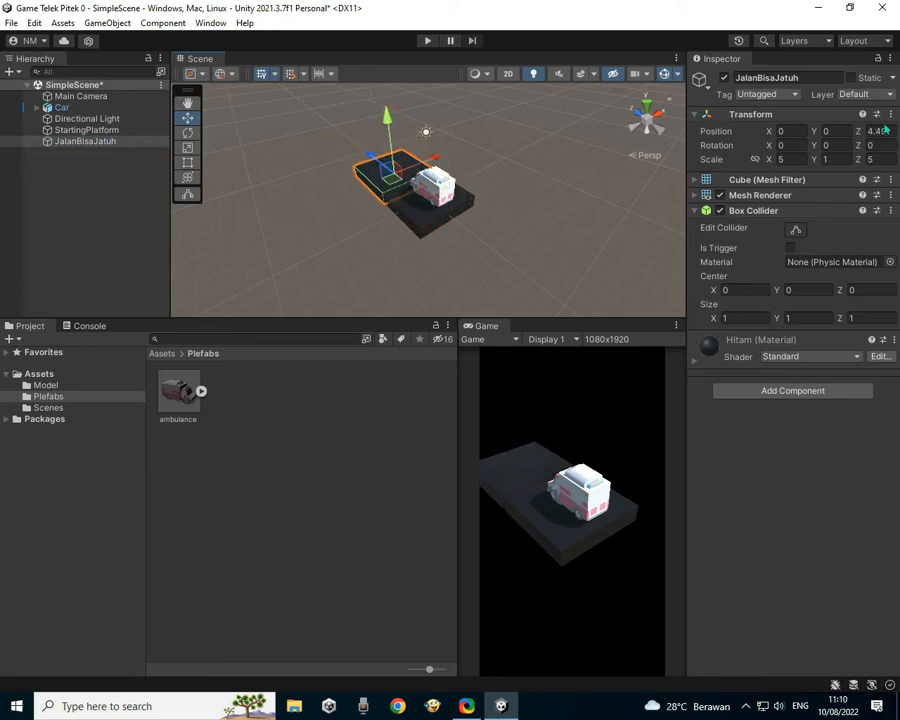
{"action": "left_click", "coordinate": [872, 160]}
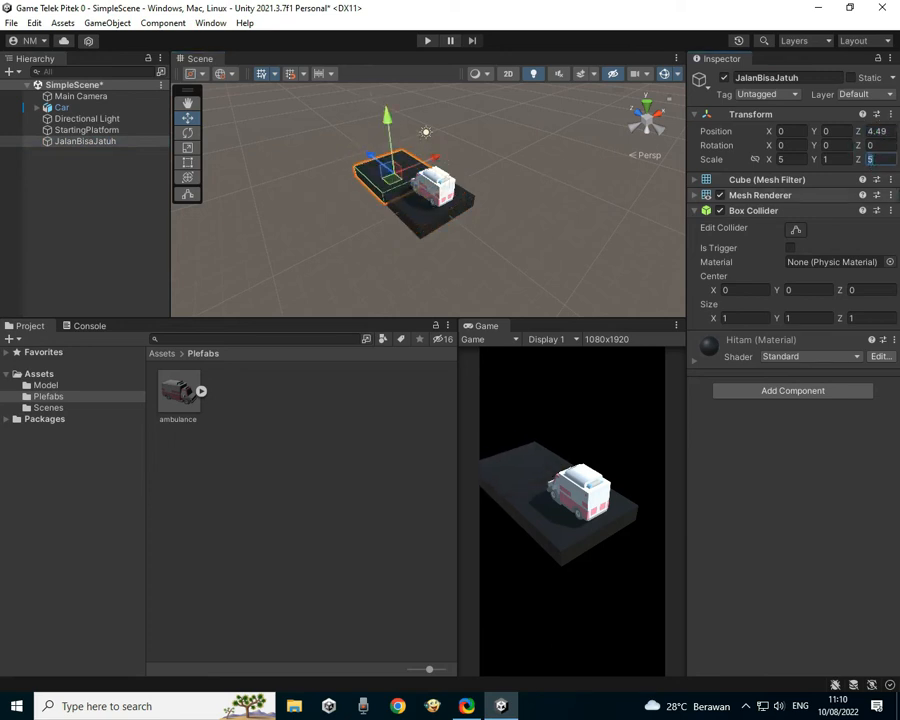
{"action": "type", "text": "2"}
{"action": "key", "text": "Return"}
{"action": "type", "text": "3,4"}
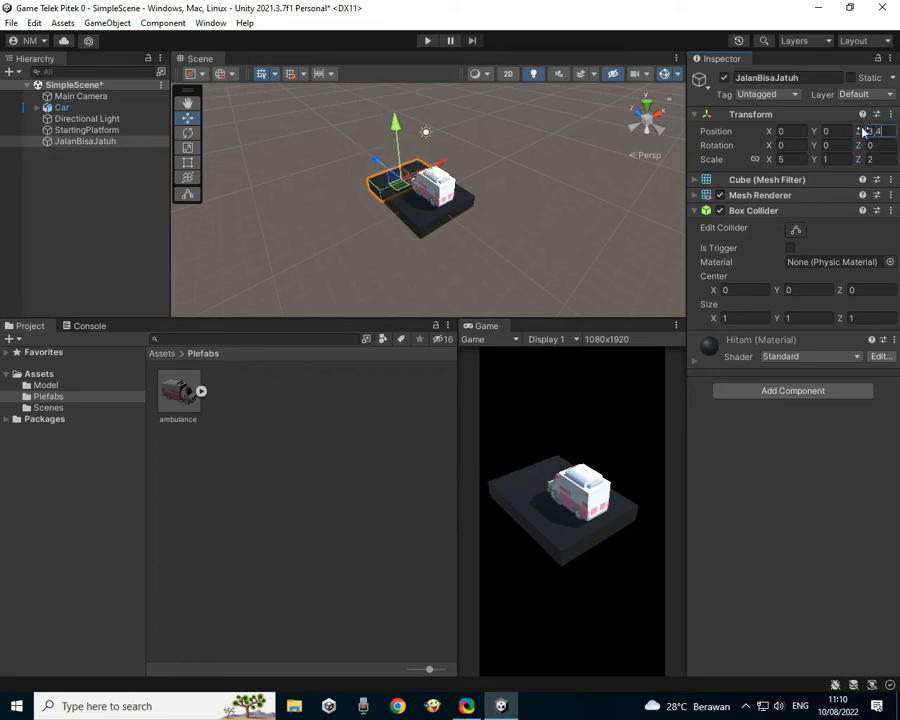
{"action": "key", "text": "BackSpace"}
{"action": "type", "text": "5"}
Step: Turn on collider editing for JalanBisaJatuh's Box Collider and add a Rigidbody component to the object
{"action": "left_click", "coordinate": [112, 142]}
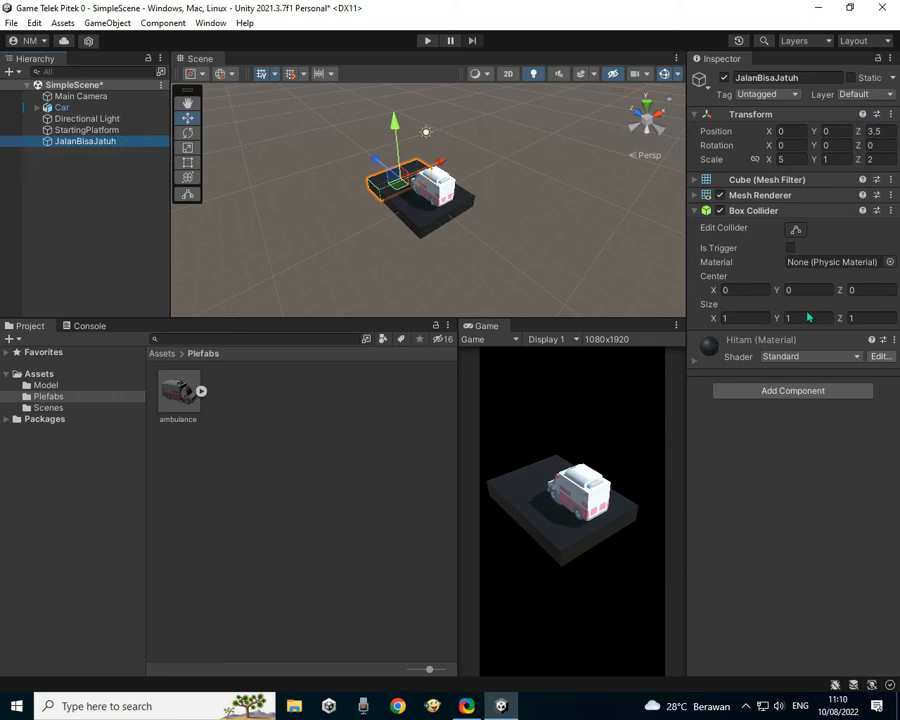
{"action": "left_click", "coordinate": [796, 229]}
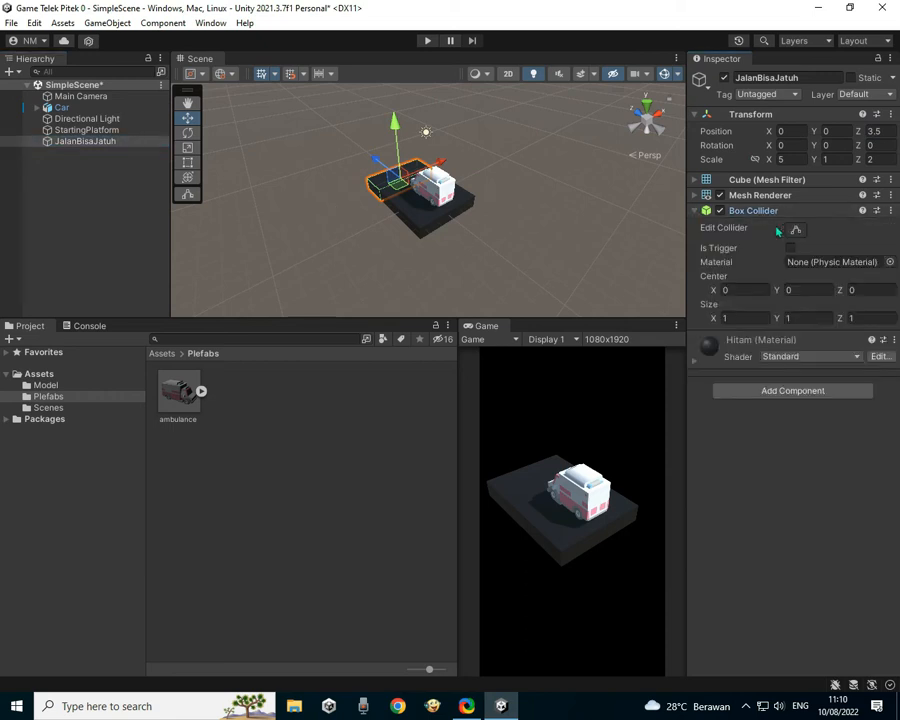
{"action": "left_click", "coordinate": [793, 391]}
{"action": "left_click", "coordinate": [745, 552]}
{"action": "left_click", "coordinate": [745, 595]}
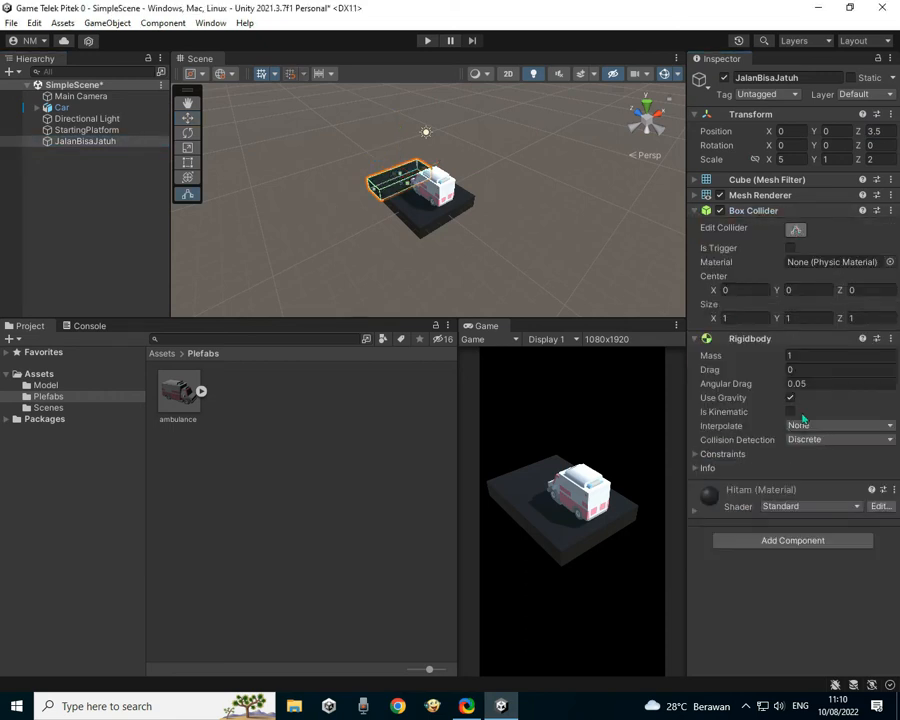
Step: Add a Rigidbody component to the Car object
{"action": "left_click", "coordinate": [61, 107]}
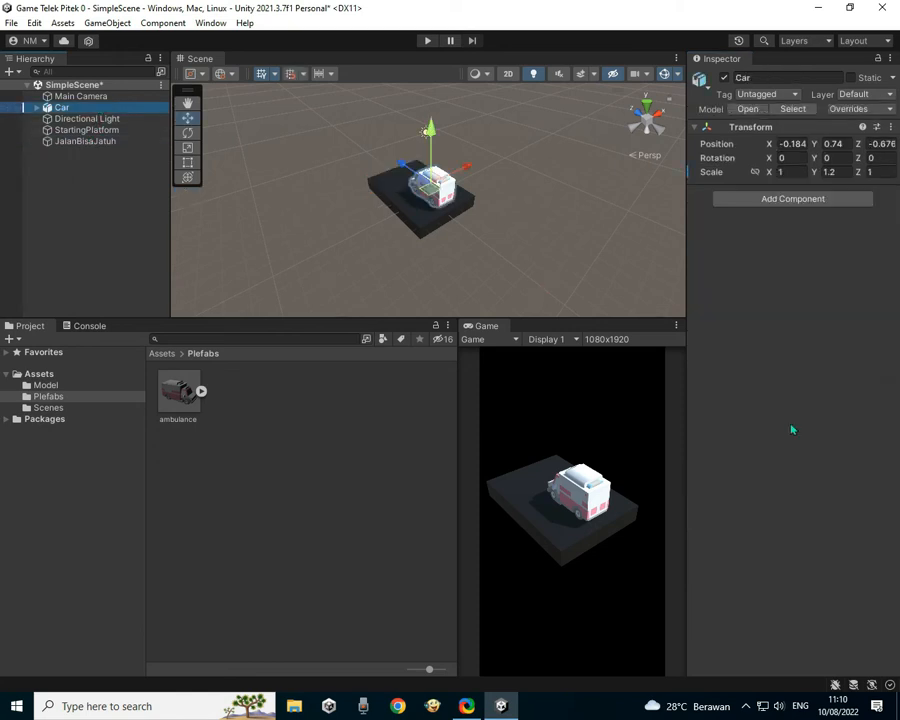
{"action": "left_click", "coordinate": [793, 198]}
{"action": "left_click", "coordinate": [761, 364]}
{"action": "left_click", "coordinate": [759, 404]}
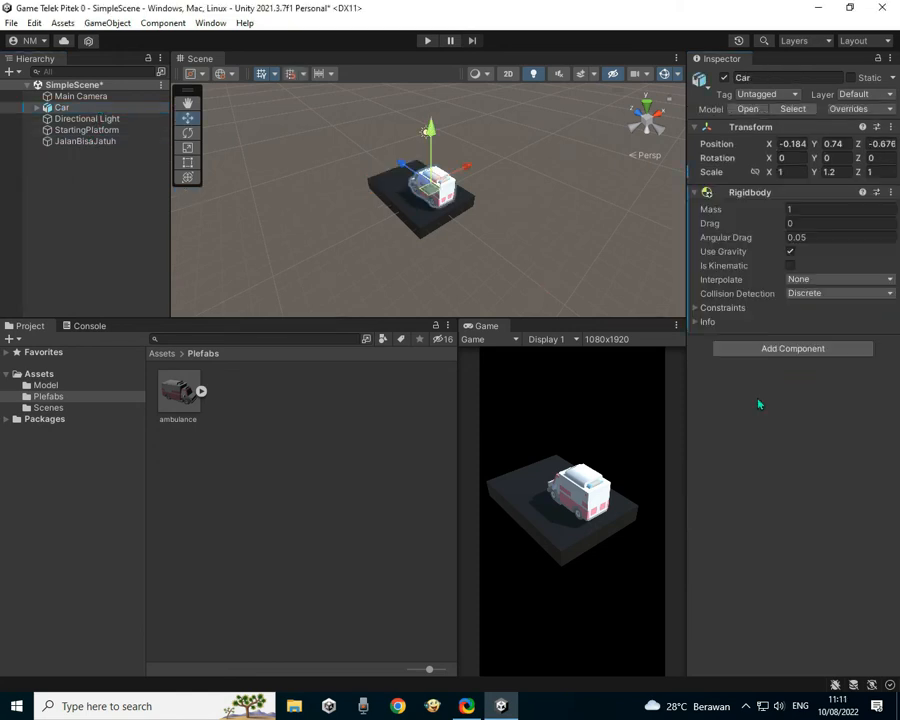
Step: Play-test the scene, stop it and add a Box Collider component to the Car
{"action": "left_click", "coordinate": [429, 41]}
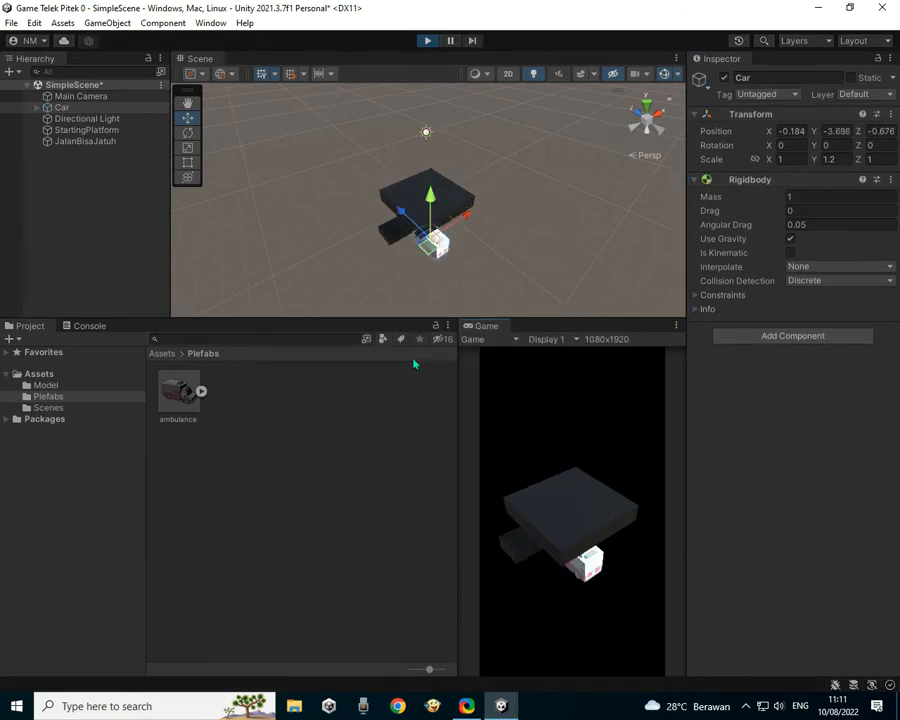
{"action": "left_click", "coordinate": [427, 41]}
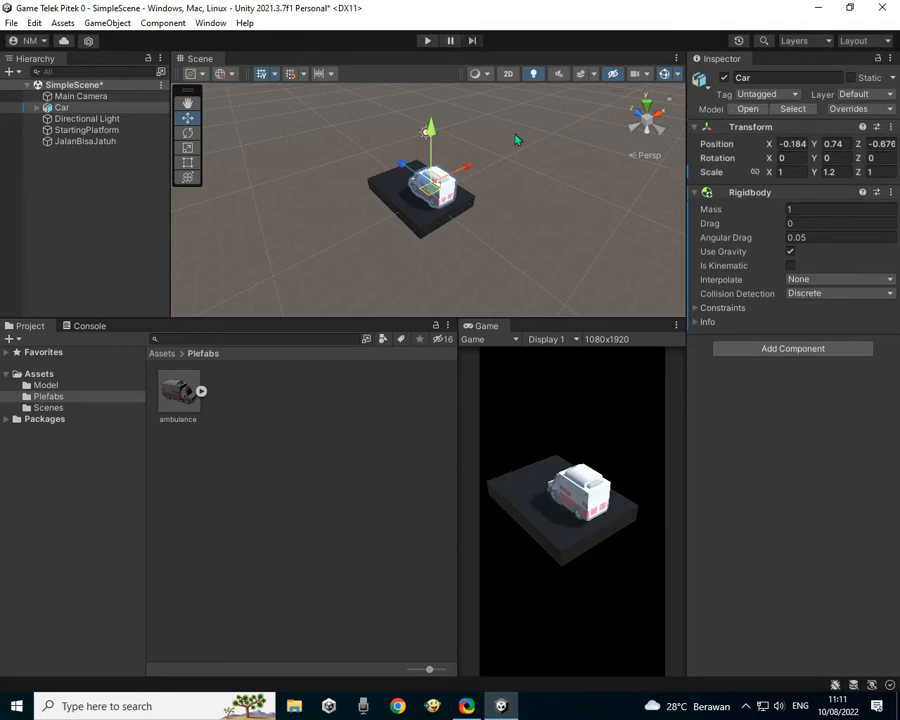
{"action": "left_click", "coordinate": [806, 348]}
{"action": "left_click", "coordinate": [743, 508]}
{"action": "left_click", "coordinate": [745, 410]}
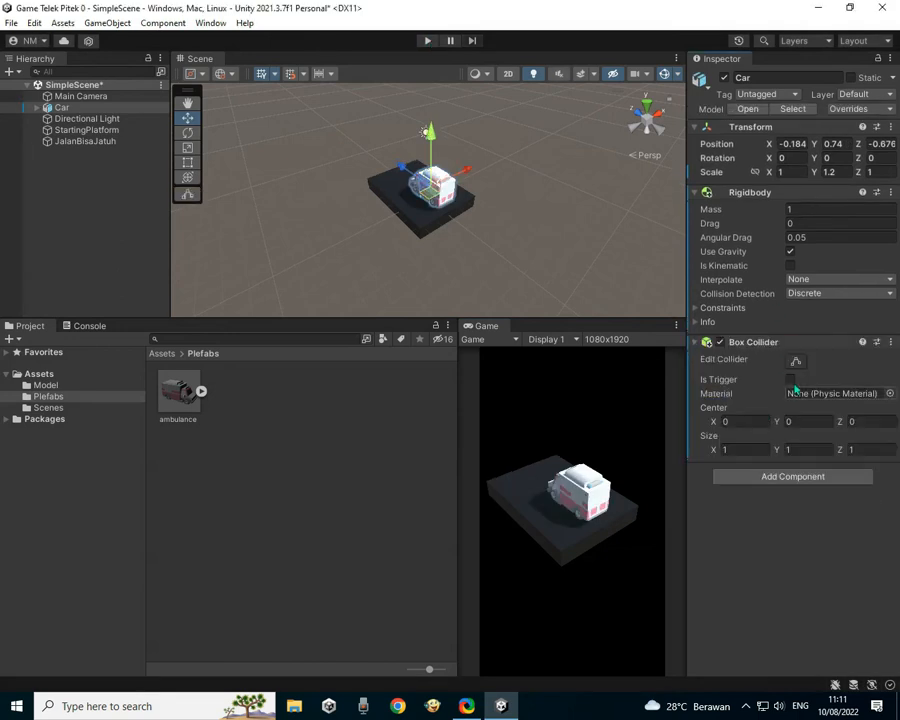
Step: Run the scene with the Car's collider in place and examine from the side how the Car sits above the platform
{"action": "double_click", "coordinate": [70, 107]}
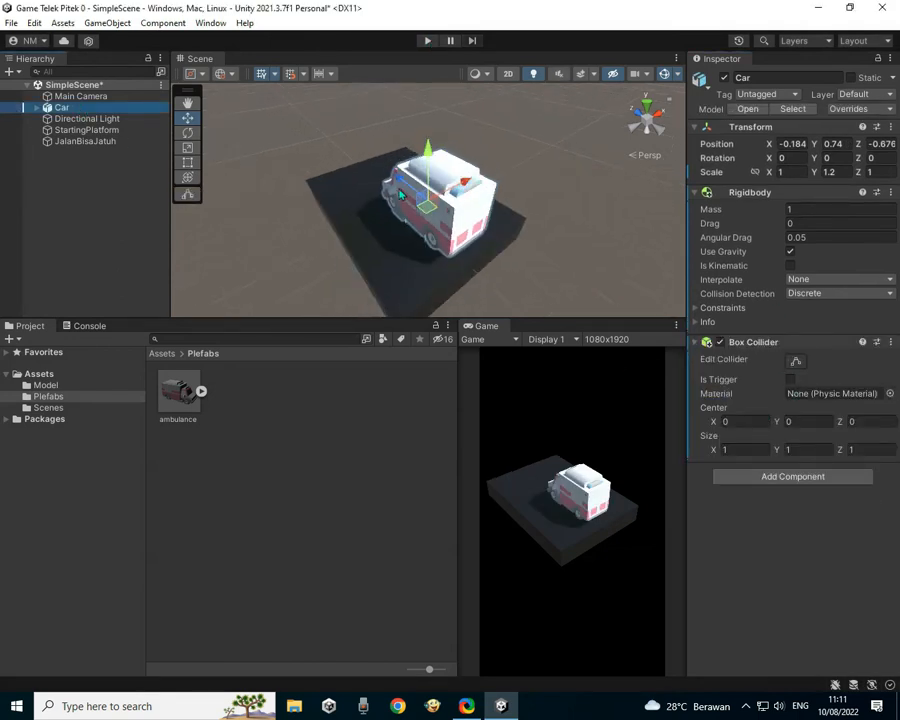
{"action": "left_click", "coordinate": [427, 41]}
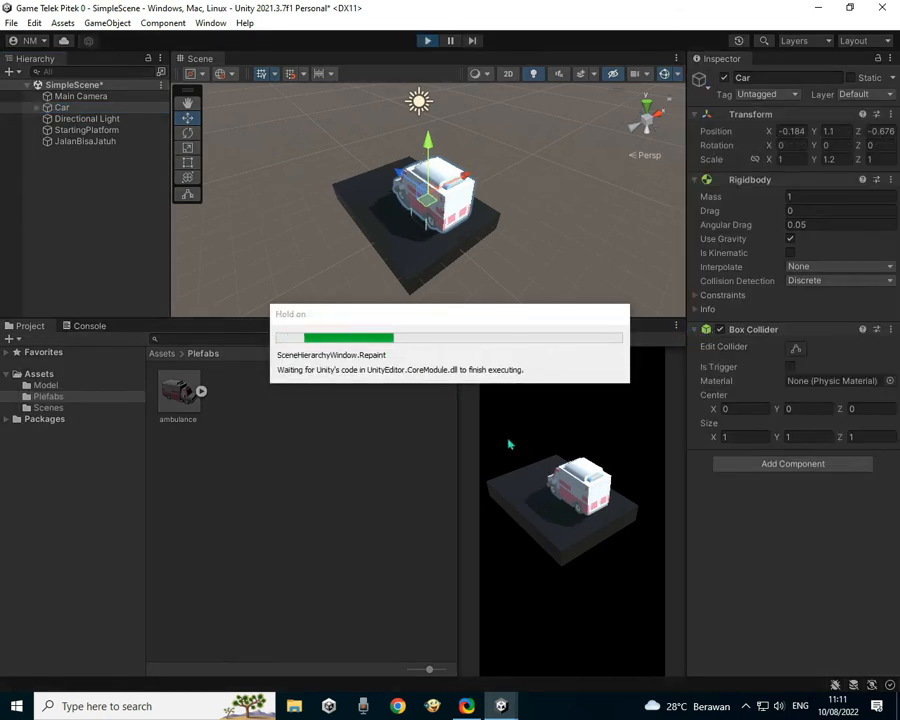
{"action": "left_click_drag", "start_coordinate": [335, 200], "coordinate": [508, 167]}
{"action": "middle_click_drag", "start_coordinate": [458, 167], "coordinate": [605, 111]}
{"action": "right_click_drag", "start_coordinate": [400, 290], "coordinate": [533, 217]}
{"action": "middle_click_drag", "start_coordinate": [535, 172], "coordinate": [557, 150]}
{"action": "left_click", "coordinate": [83, 100]}
{"action": "left_click", "coordinate": [44, 110]}
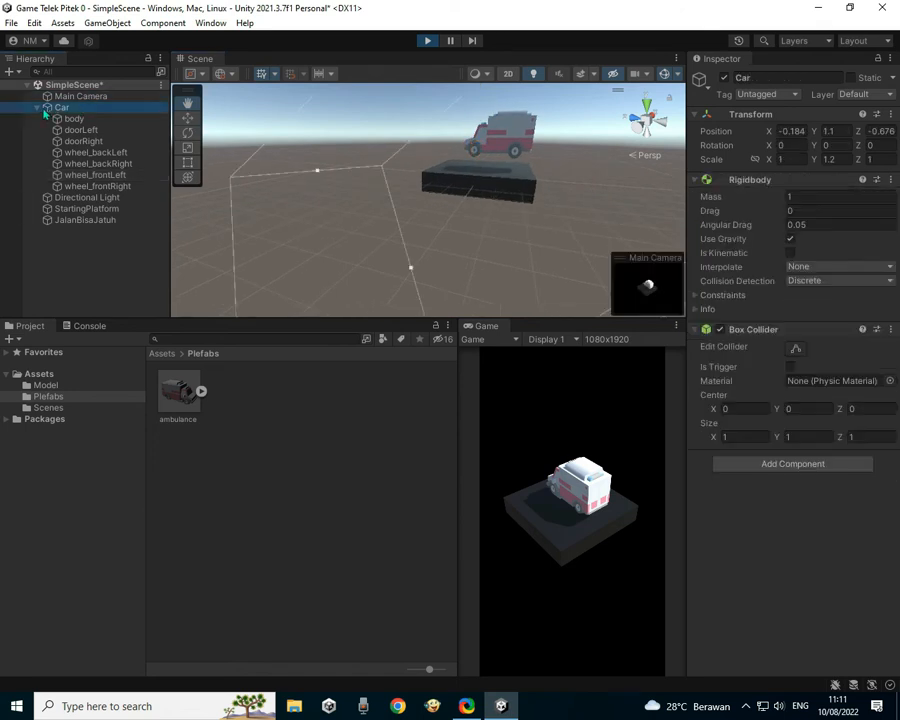
{"action": "left_click", "coordinate": [37, 108]}
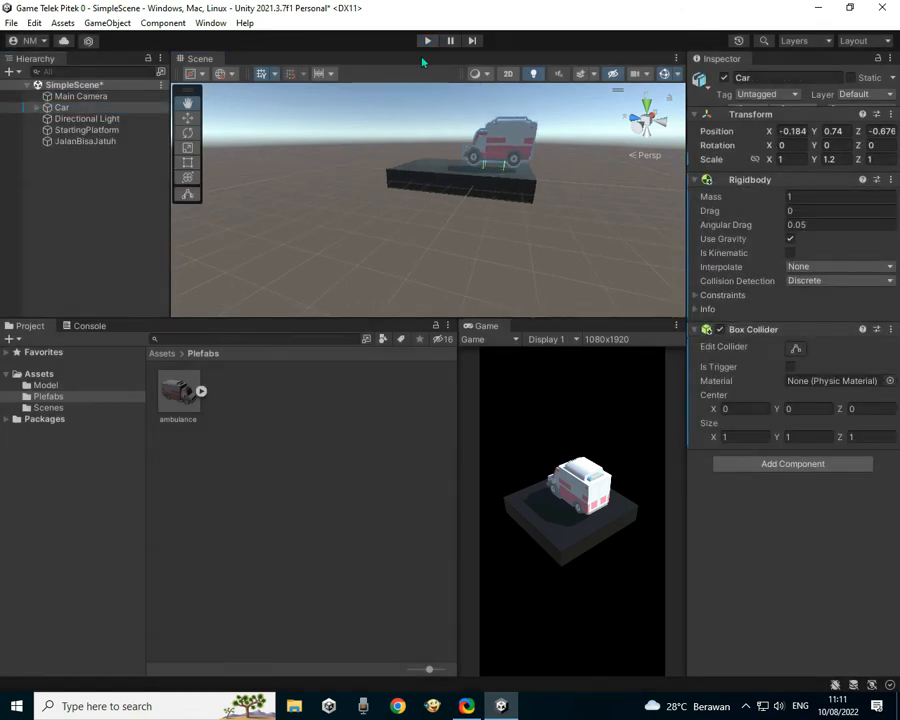
Step: Fit the Car's Box Collider around the vehicle body with Center Y 0.89 and Size X 1.32, Y 1.57, Z 2.47
{"action": "double_click", "coordinate": [110, 108]}
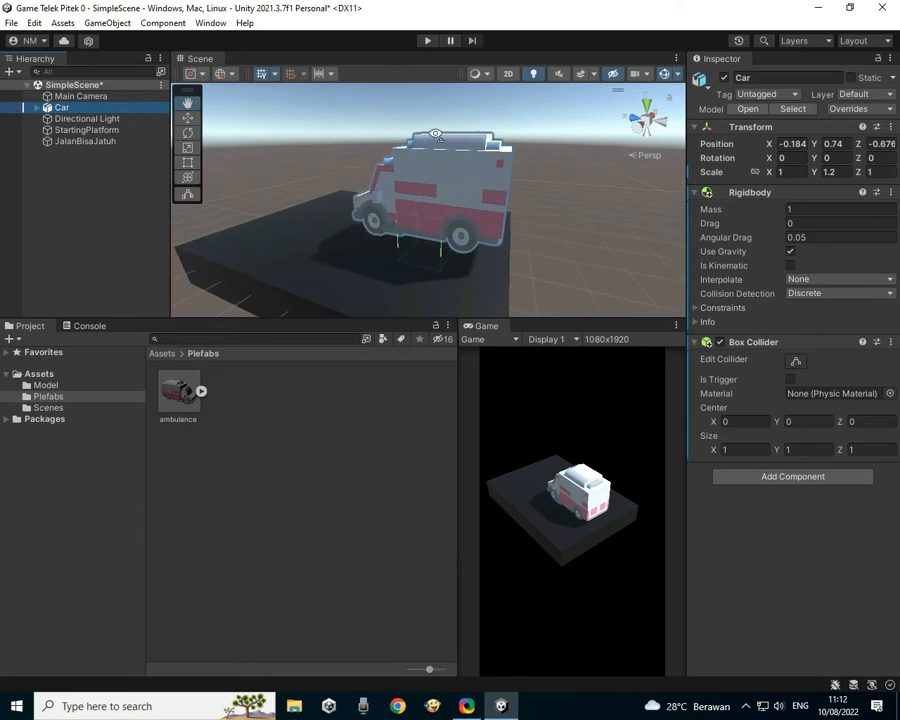
{"action": "left_click", "coordinate": [795, 361]}
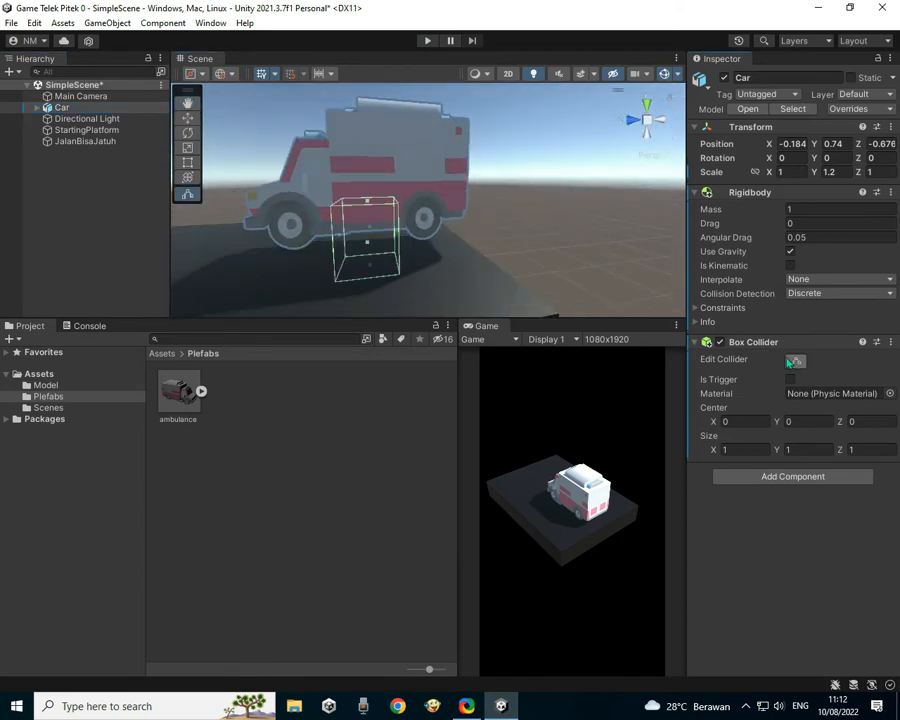
{"action": "left_click_drag", "start_coordinate": [641, 161], "coordinate": [388, 158], "text": "alt"}
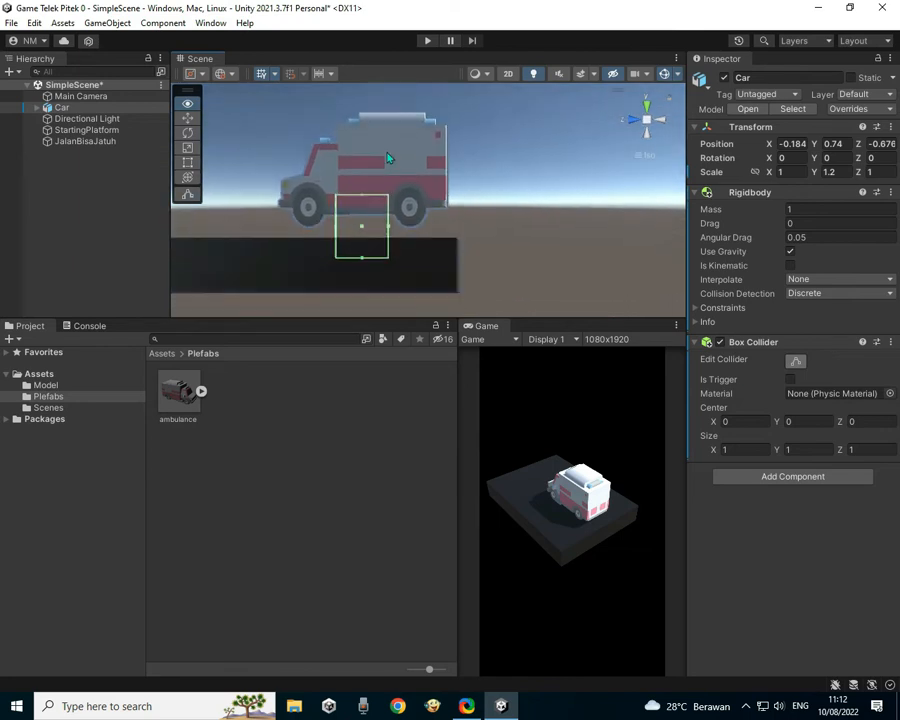
{"action": "left_click_drag", "start_coordinate": [776, 425], "coordinate": [796, 454]}
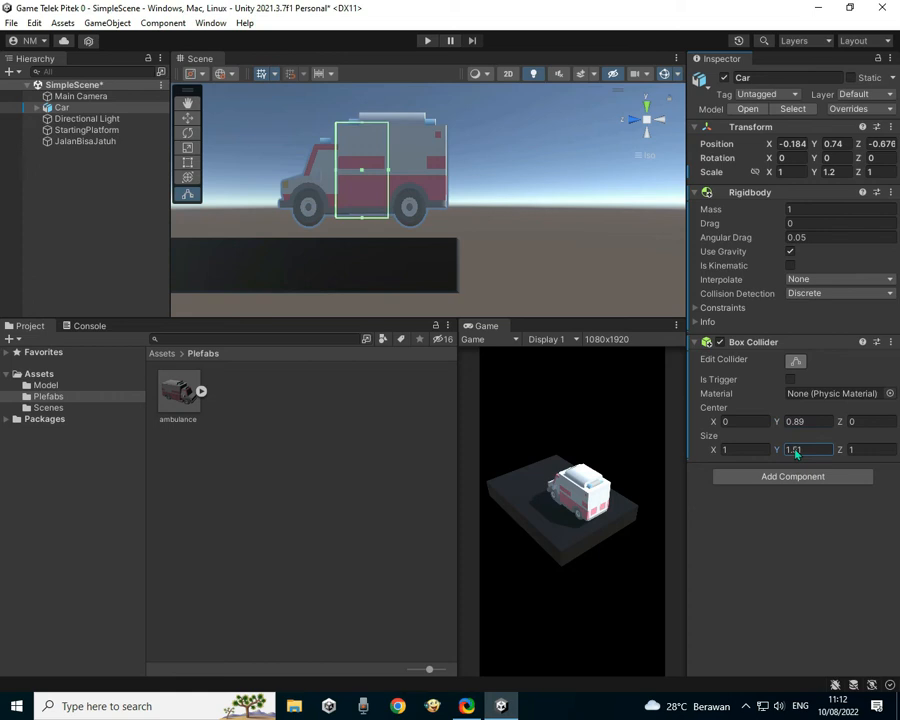
{"action": "left_click_drag", "start_coordinate": [716, 452], "coordinate": [725, 453]}
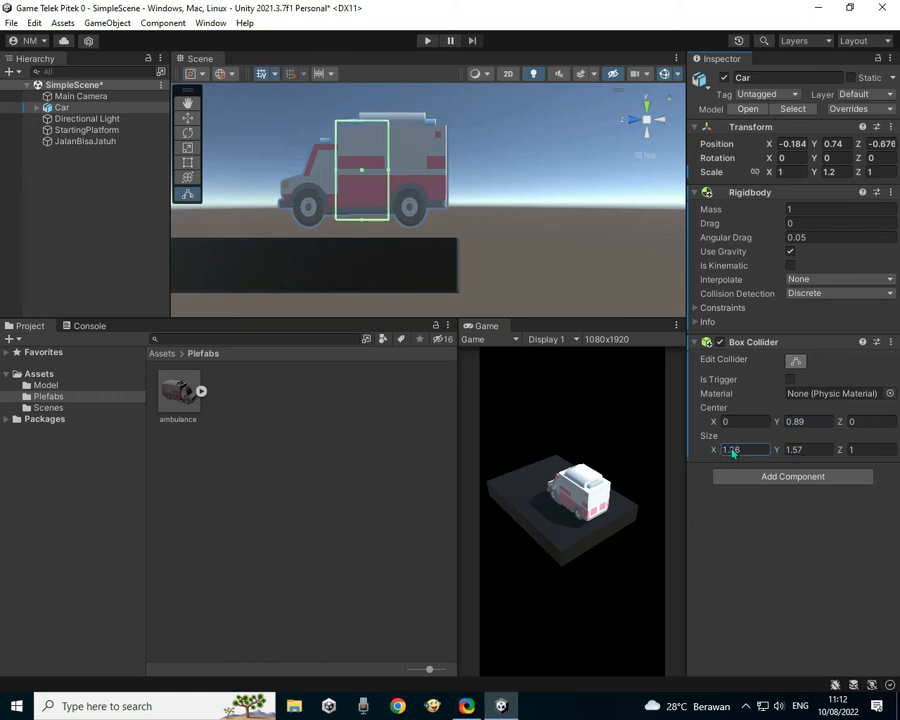
{"action": "left_click_drag", "start_coordinate": [842, 454], "coordinate": [880, 457]}
{"action": "left_click_drag", "start_coordinate": [477, 253], "coordinate": [810, 224], "text": "alt"}
{"action": "left_click_drag", "start_coordinate": [718, 453], "coordinate": [698, 454]}
{"action": "left_click_drag", "start_coordinate": [520, 234], "coordinate": [532, 236], "text": "alt"}
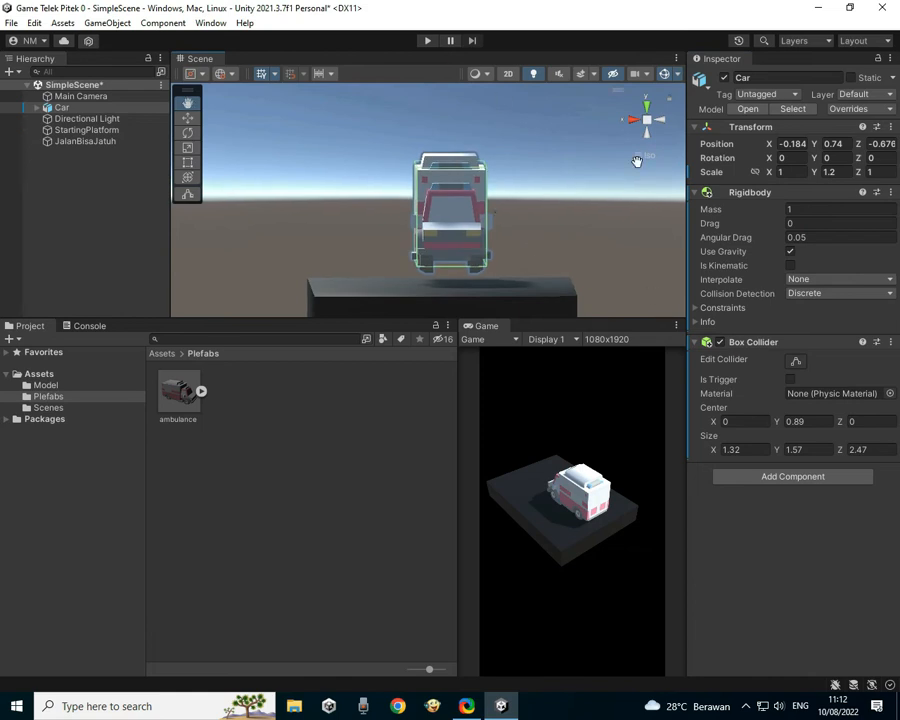
{"action": "left_click", "coordinate": [638, 158]}
{"action": "left_click_drag", "start_coordinate": [192, 229], "coordinate": [650, 188], "text": "alt"}
Step: Try a Y scale of 1 on the Car and set it back to 1.2
{"action": "left_click_drag", "start_coordinate": [833, 172], "coordinate": [815, 172]}
{"action": "type", "text": "1"}
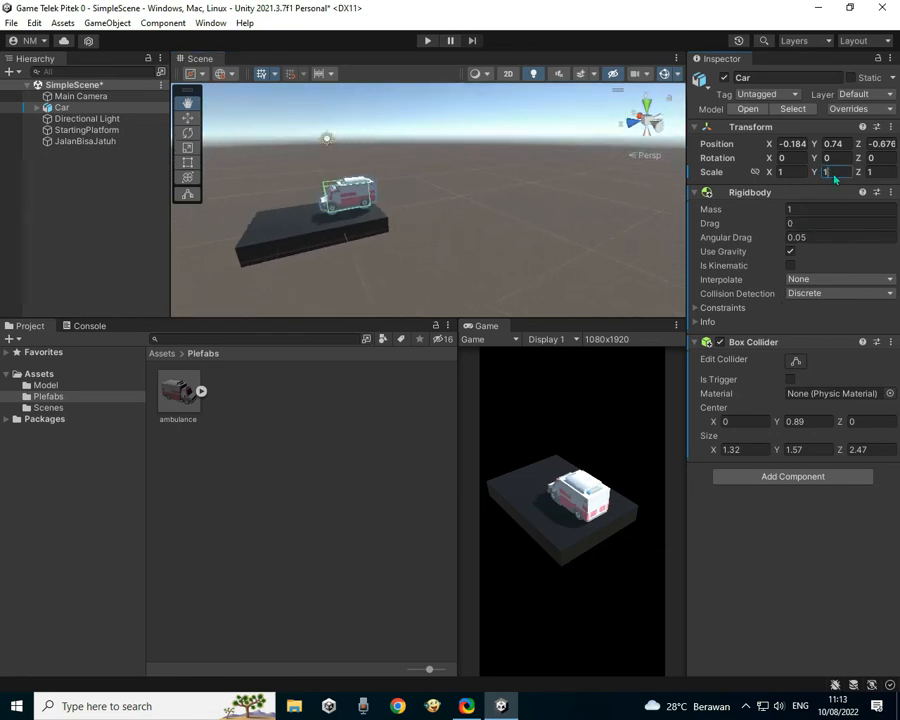
{"action": "type", "text": ".2"}
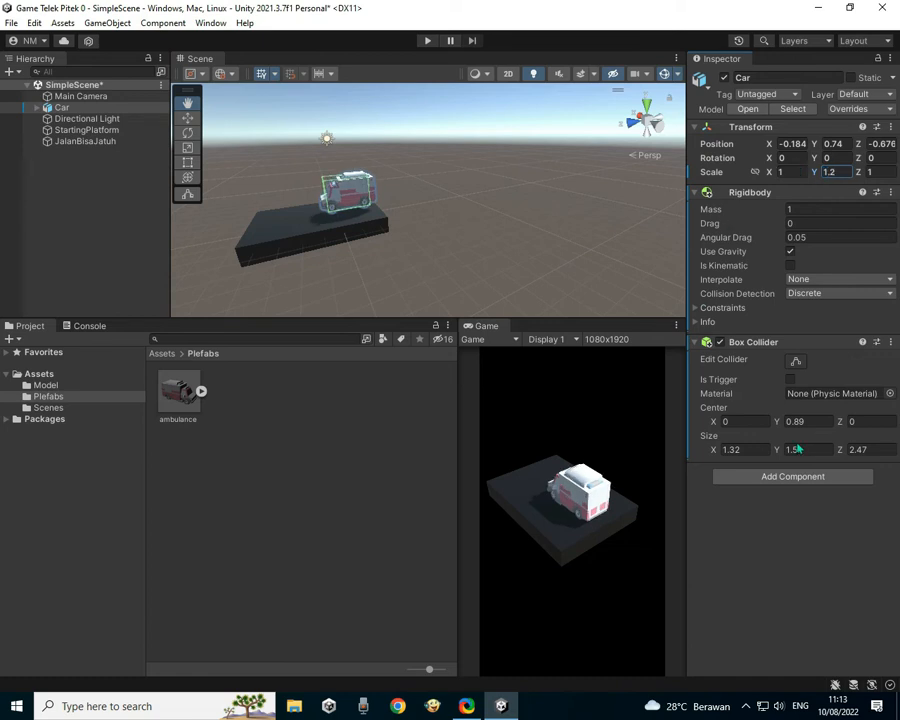
Step: Run the scene and examine up close how the Car's wheels and collider meet the platform, then stop it
{"action": "left_click", "coordinate": [427, 40]}
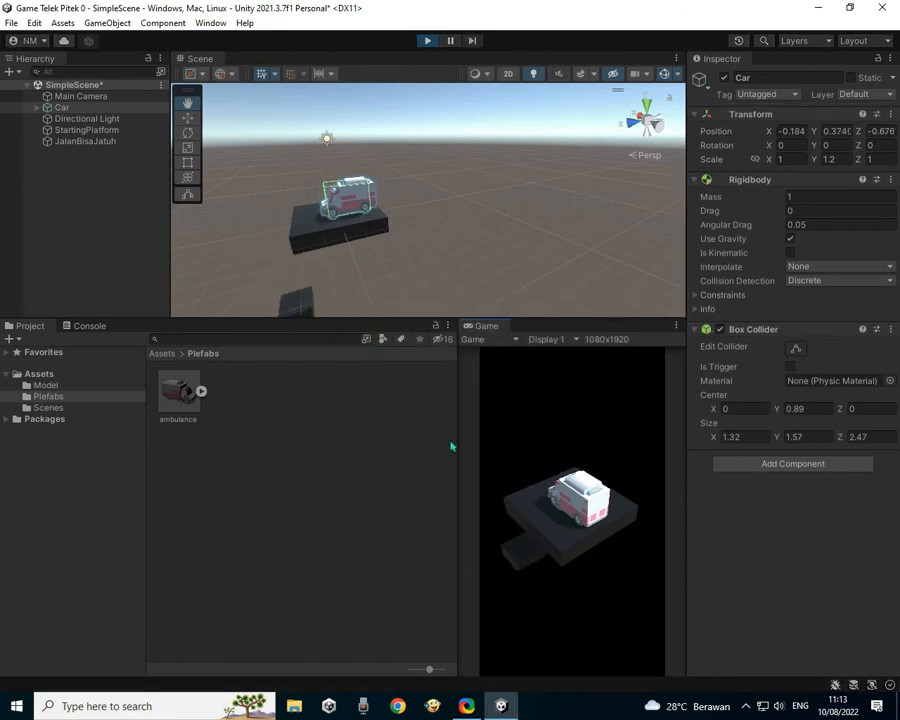
{"action": "double_click", "coordinate": [74, 109]}
{"action": "right_click_drag", "start_coordinate": [291, 160], "coordinate": [283, 115]}
{"action": "middle_click_drag", "start_coordinate": [283, 115], "coordinate": [297, 82]}
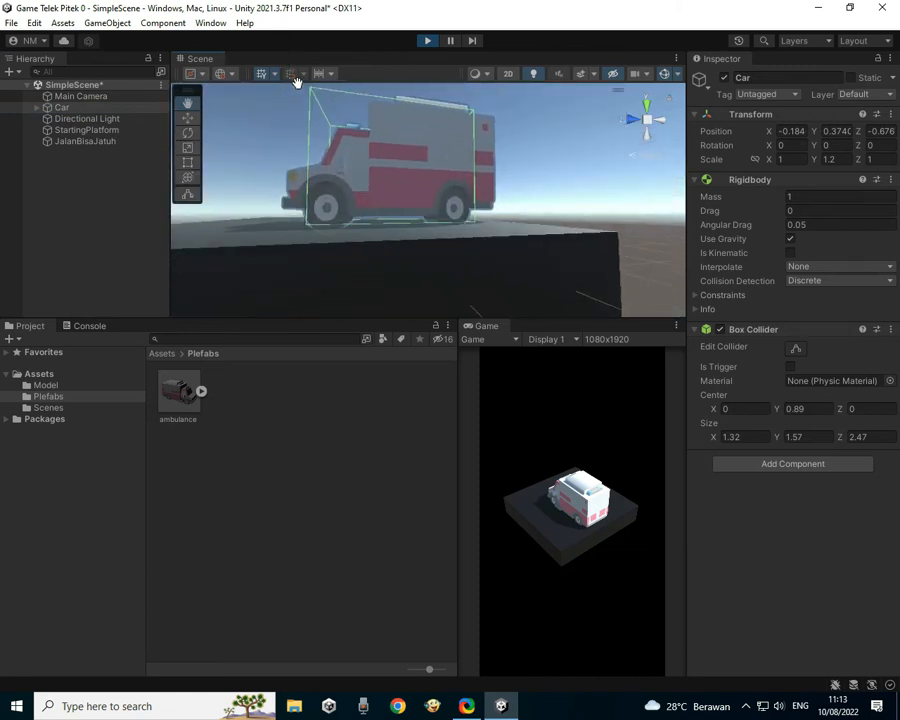
{"action": "left_click", "coordinate": [427, 41]}
Step: Lower the Center Y of the Car's Box Collider to 0.82 and play-test the result
{"action": "middle_click_drag", "start_coordinate": [458, 124], "coordinate": [440, 212]}
{"action": "left_click_drag", "start_coordinate": [786, 425], "coordinate": [781, 421]}
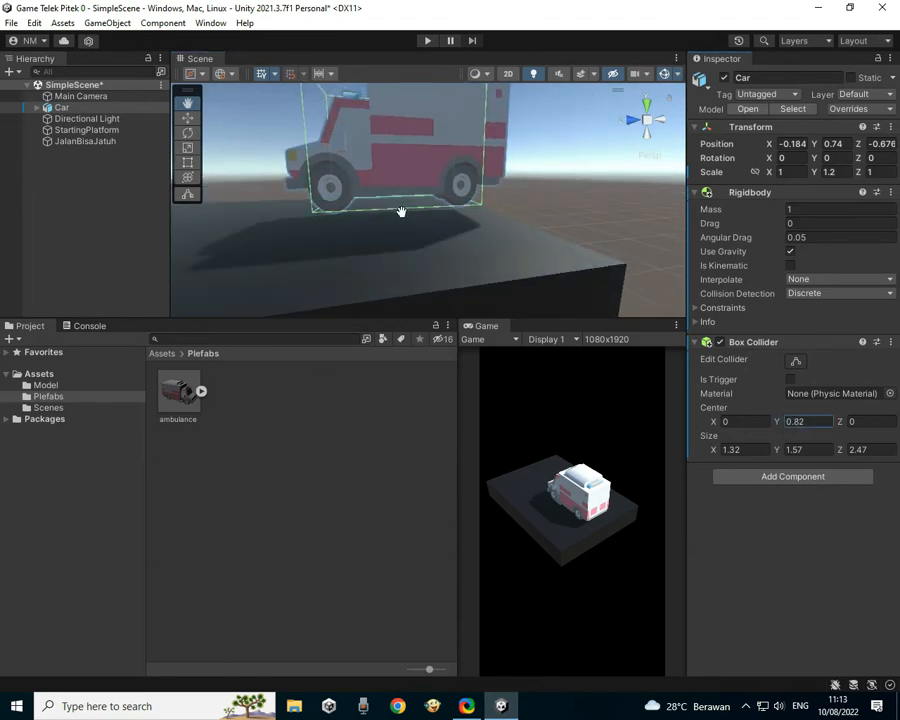
{"action": "left_click", "coordinate": [427, 41]}
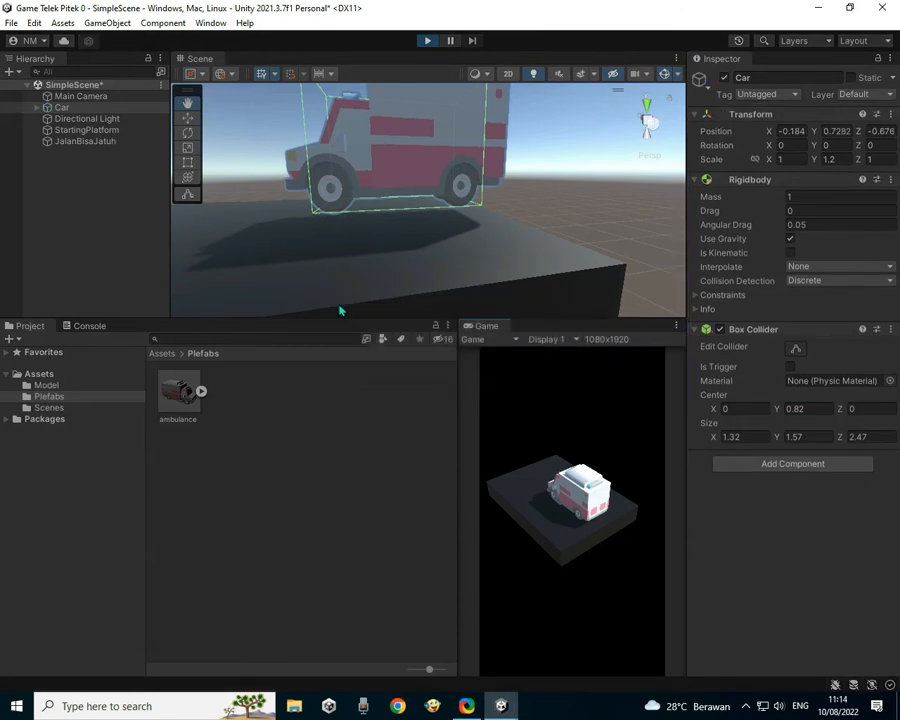
{"action": "left_click", "coordinate": [426, 40]}
Step: Extend the Car's Box Collider downward under the wheels to Center Y about 0.77 and Size Y about 1.59
{"action": "left_click", "coordinate": [778, 423]}
{"action": "left_click_drag", "start_coordinate": [781, 425], "coordinate": [781, 426]}
{"action": "left_click", "coordinate": [796, 361]}
{"action": "left_click_drag", "start_coordinate": [400, 206], "coordinate": [404, 210]}
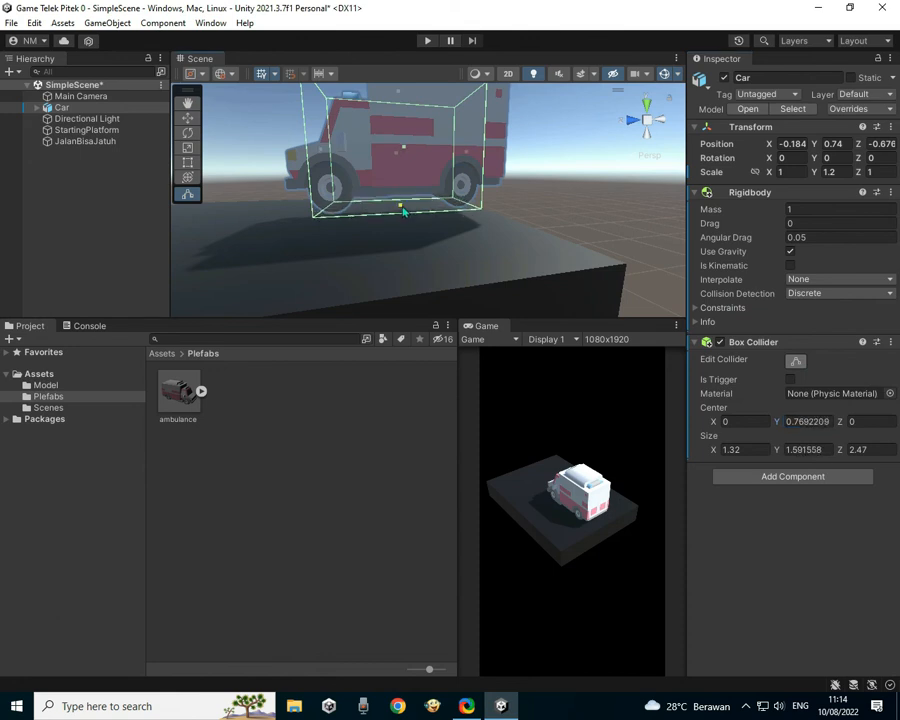
Step: Make JalanBisaJatuh's Rigidbody kinematic and save the object as a prefab in the Plefabs folder
{"action": "double_click", "coordinate": [80, 141]}
{"action": "scroll", "coordinate": [322, 194], "scroll_direction": "down", "scroll_amount": 2}
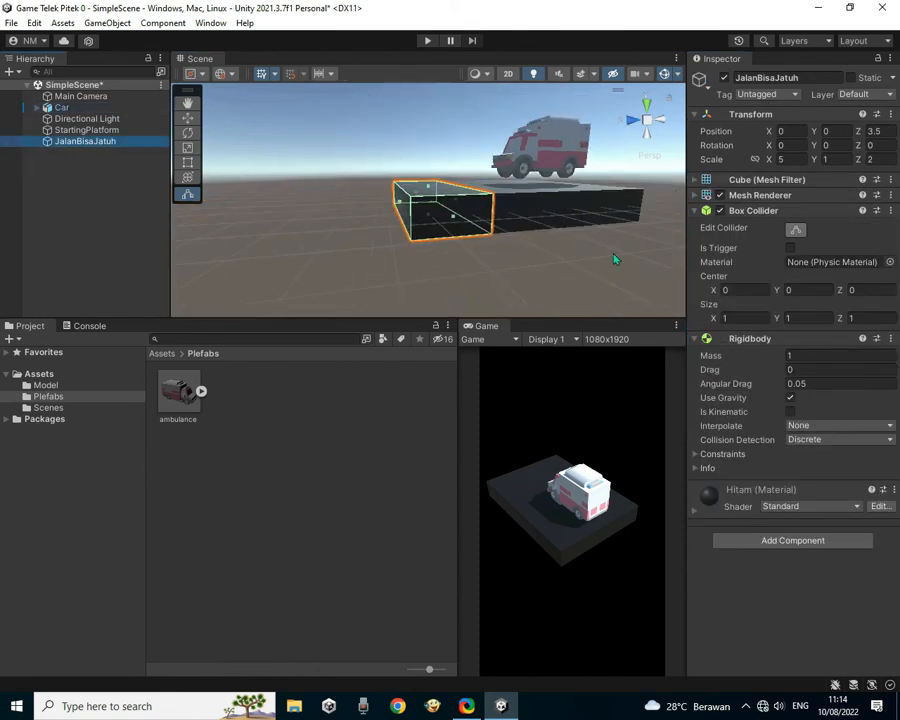
{"action": "left_click", "coordinate": [730, 411]}
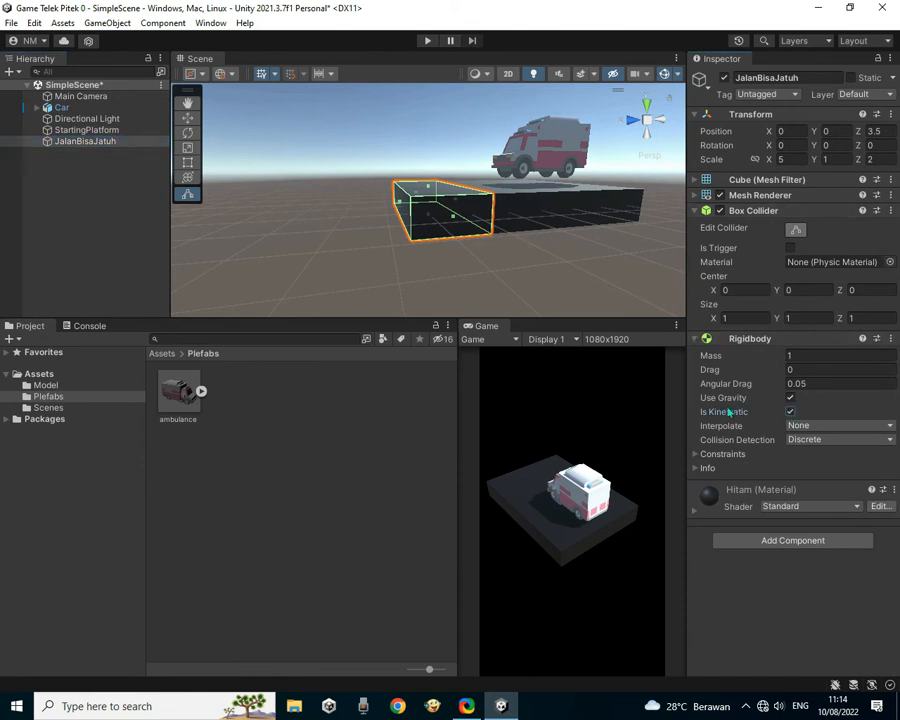
{"action": "left_click", "coordinate": [106, 144]}
{"action": "left_click_drag", "start_coordinate": [106, 144], "coordinate": [232, 396]}
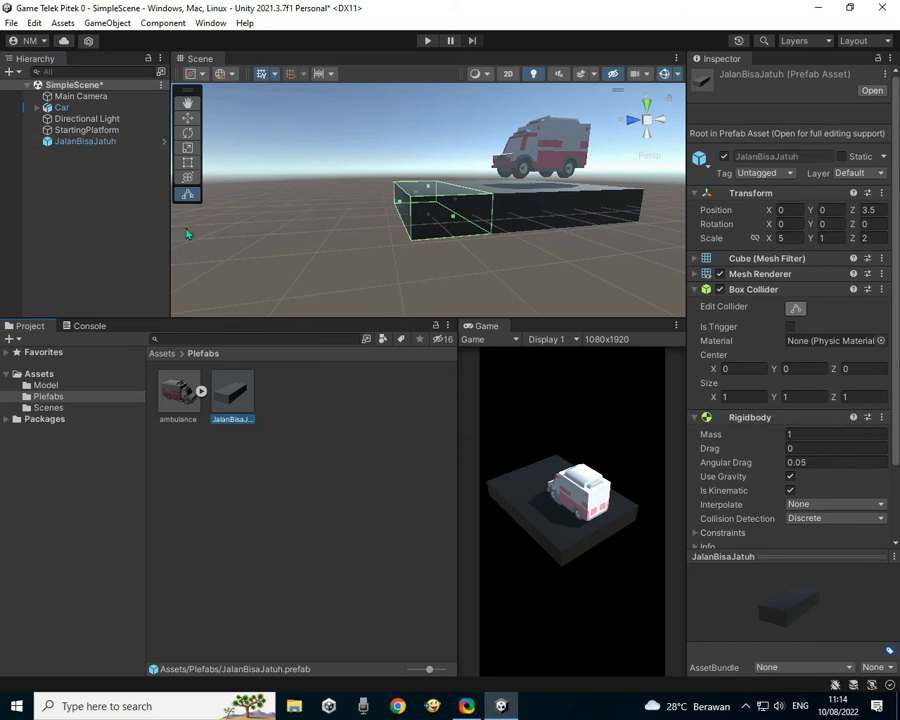
Step: Duplicate the JalanBisaJatuh prefab instance in the scene three times
{"action": "left_click", "coordinate": [104, 144]}
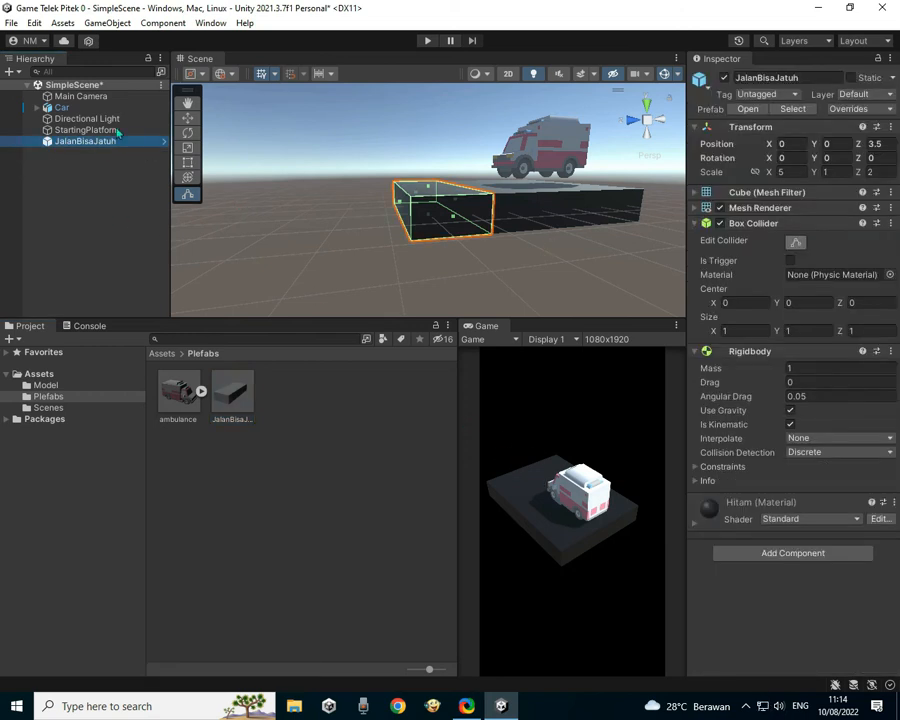
{"action": "right_click", "coordinate": [108, 146]}
{"action": "left_click", "coordinate": [140, 227]}
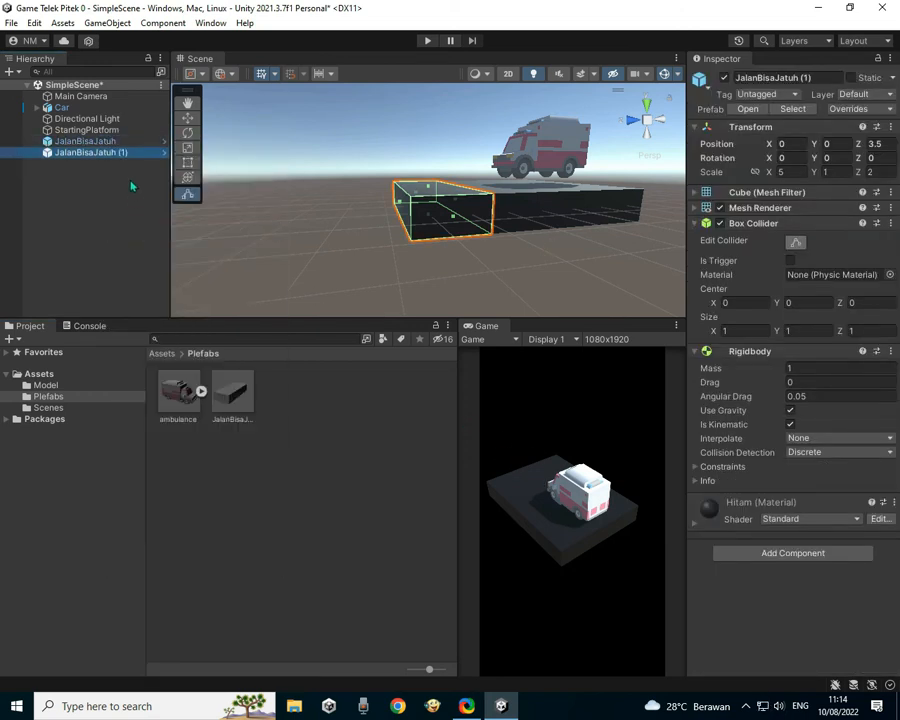
{"action": "key", "text": "ctrl+d"}
{"action": "key", "text": "ctrl+d"}
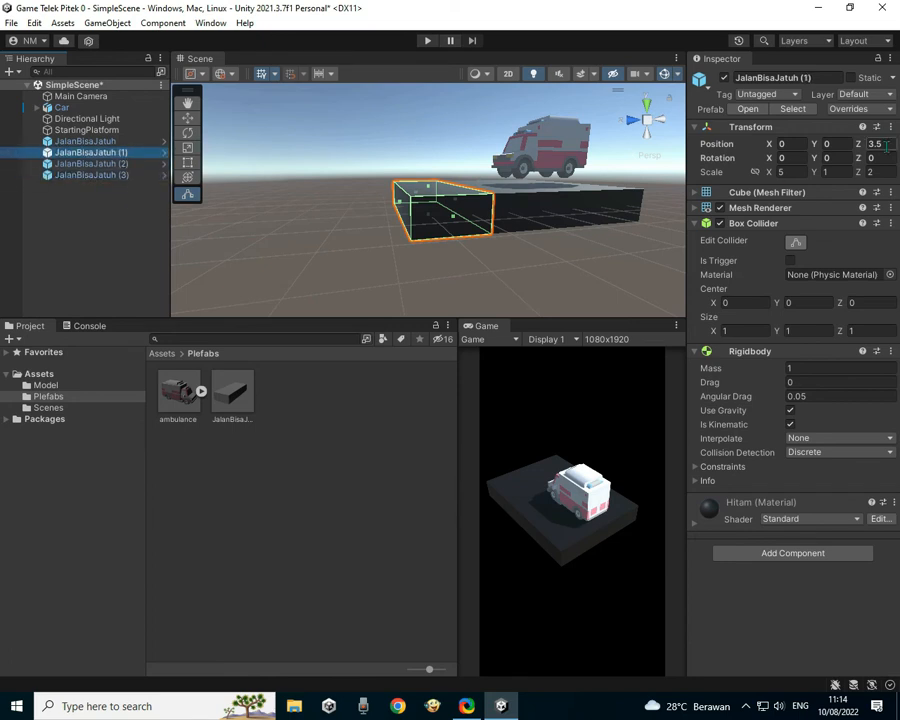
Step: Line up the three JalanBisaJatuh copies ahead of the original at Z positions 5.5, 7.5 and 9.5
{"action": "type", "text": "5.5"}
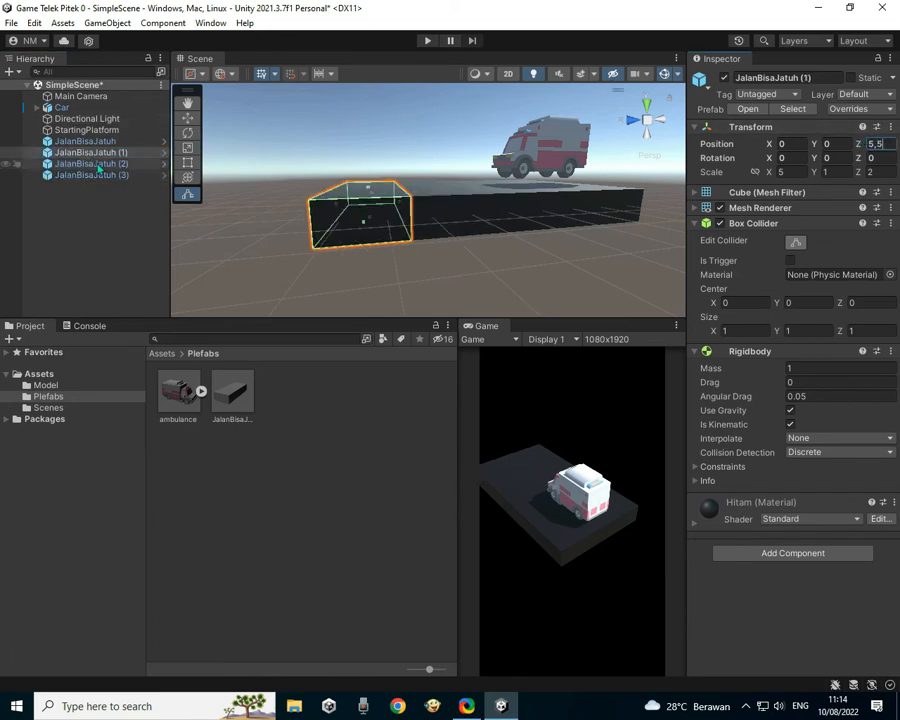
{"action": "left_click", "coordinate": [96, 164]}
{"action": "left_click", "coordinate": [877, 144]}
{"action": "type", "text": "7"}
{"action": "type", "text": ".5"}
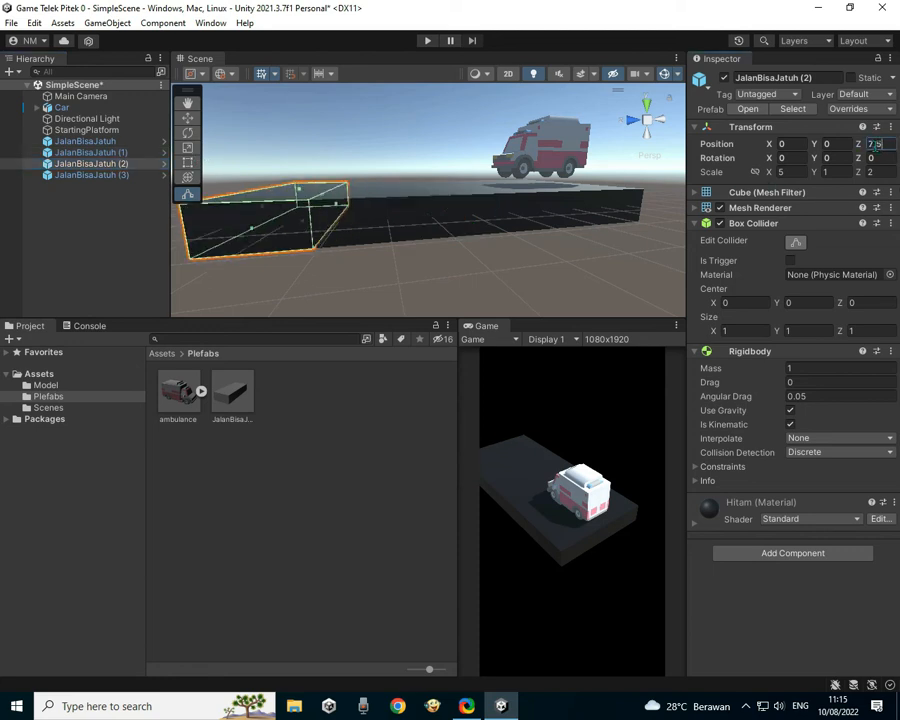
{"action": "left_click", "coordinate": [118, 175]}
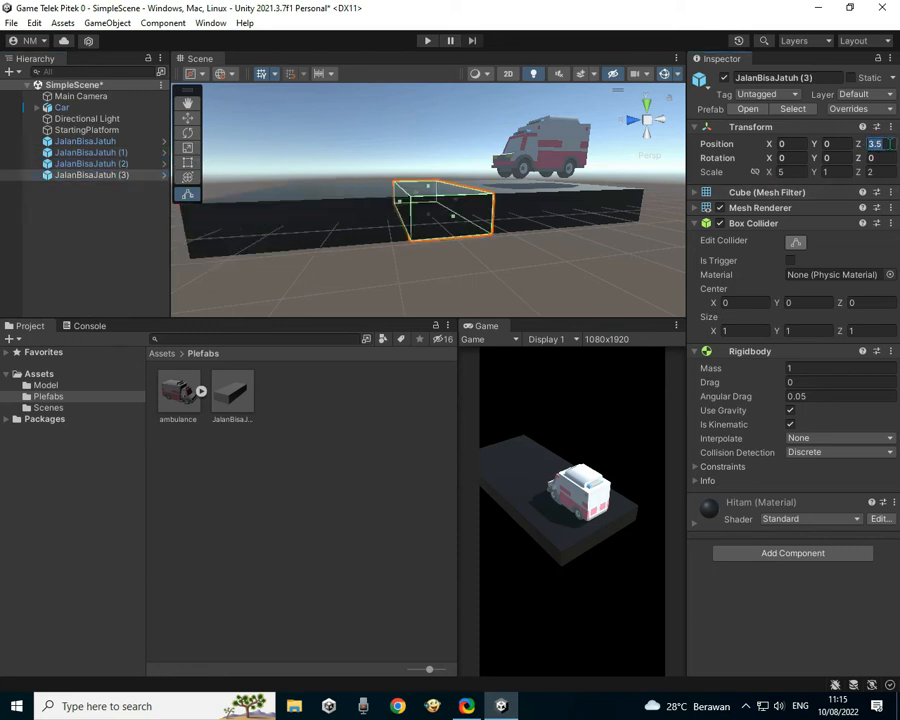
{"action": "type", "text": "9.5"}
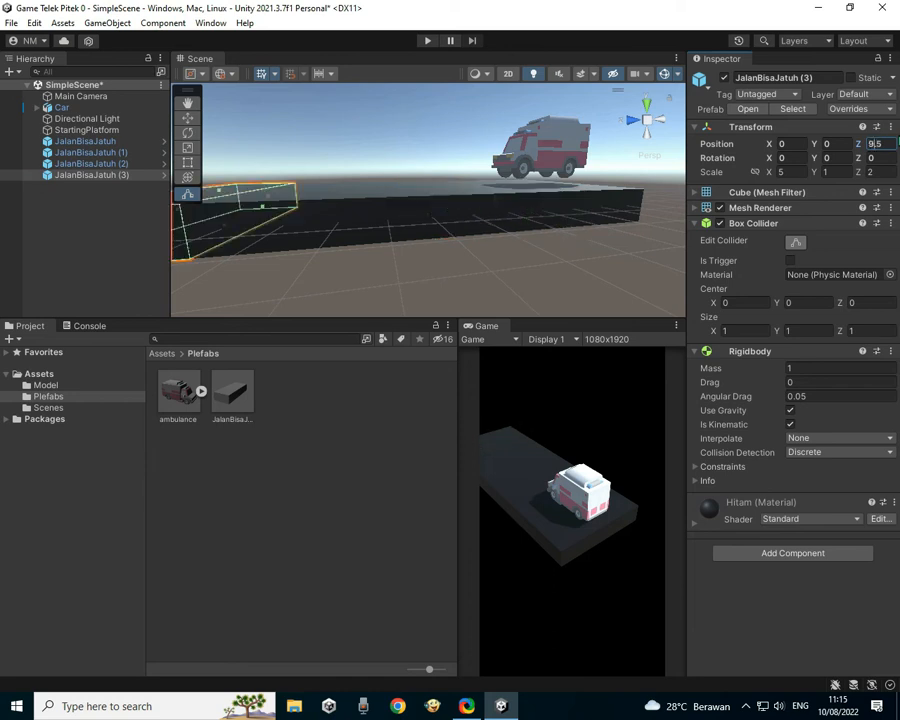
Step: Extend the road with two more JalanBisaJatuh duplicates at Z positions 11.5 and 13.5
{"action": "key", "text": "ctrl+d"}
{"action": "left_click", "coordinate": [876, 144]}
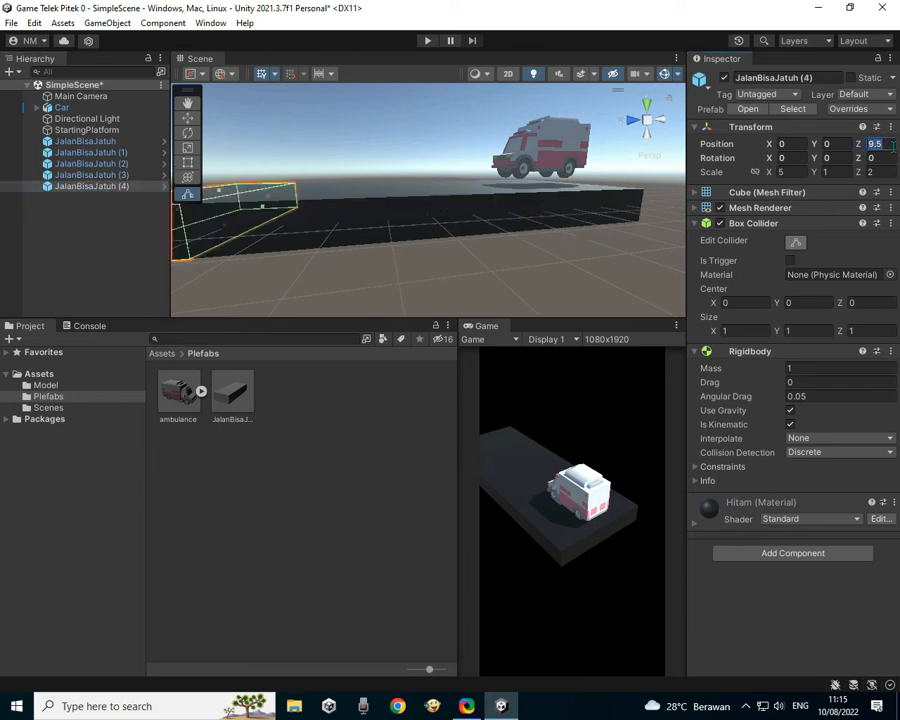
{"action": "type", "text": "11.5"}
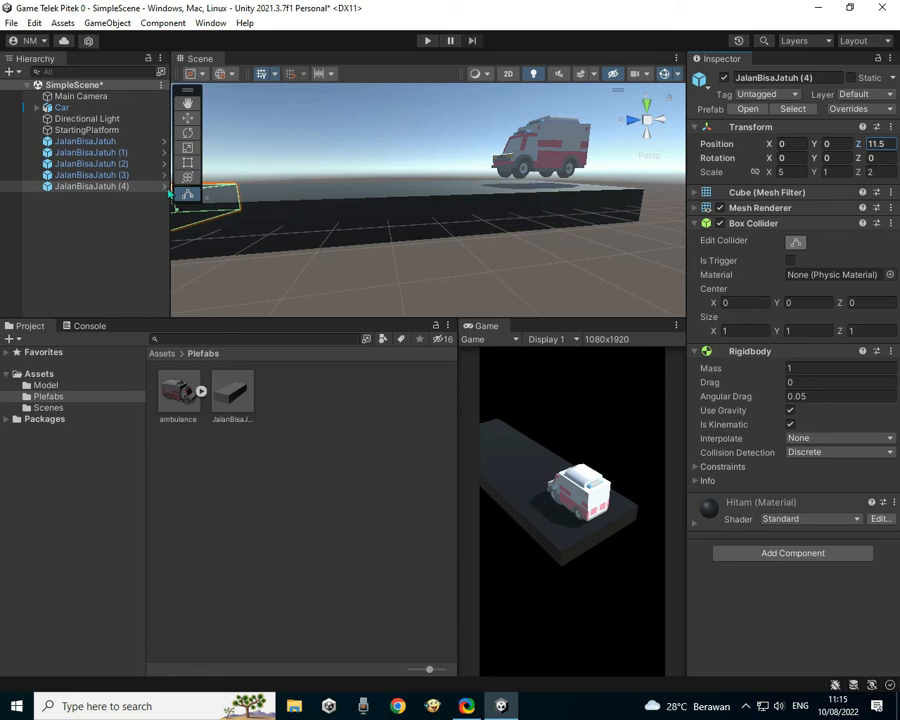
{"action": "key", "text": "ctrl+d"}
{"action": "left_click", "coordinate": [880, 144]}
{"action": "type", "text": "13."}
Step: Duplicate JalanBisaJatuh (5) and set the new road segment's Z position to 15.5
{"action": "left_click", "coordinate": [92, 200]}
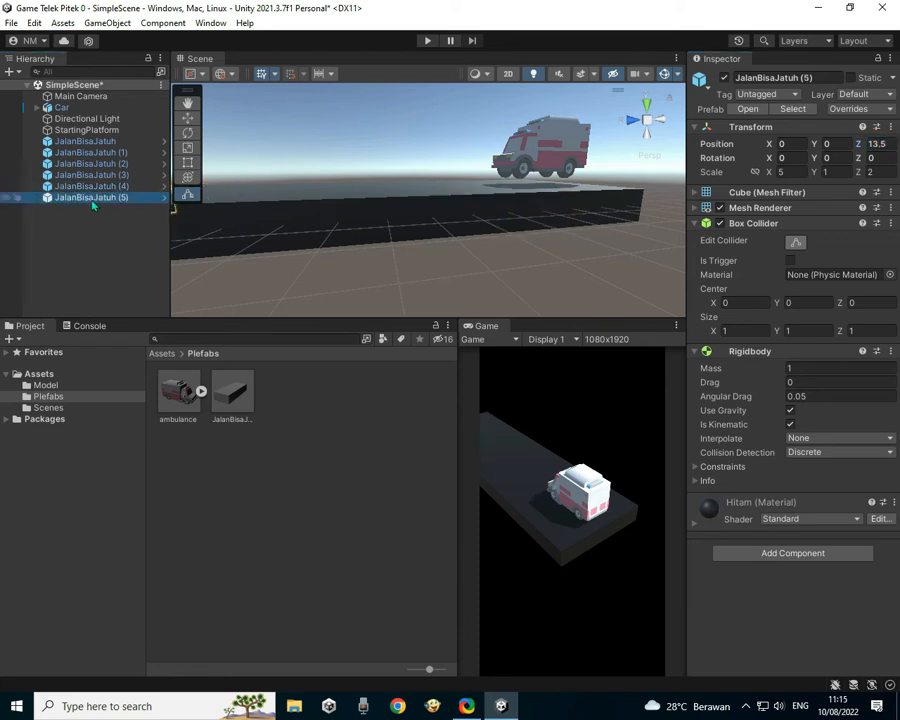
{"action": "key", "text": "ctrl+d"}
{"action": "left_click", "coordinate": [885, 144]}
{"action": "type", "text": "14.5"}
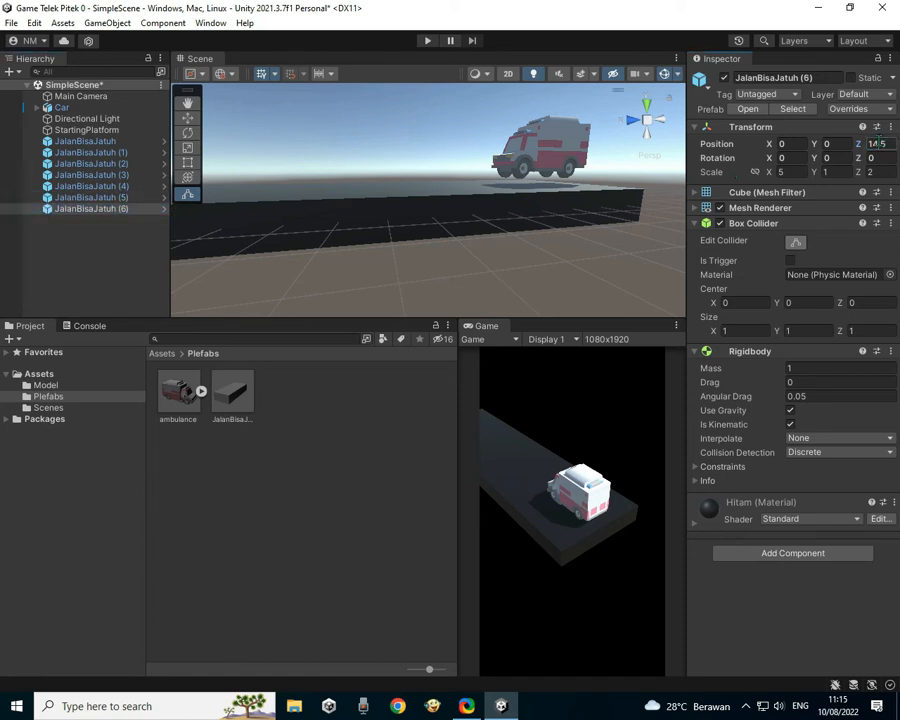
{"action": "type", "text": "15.5"}
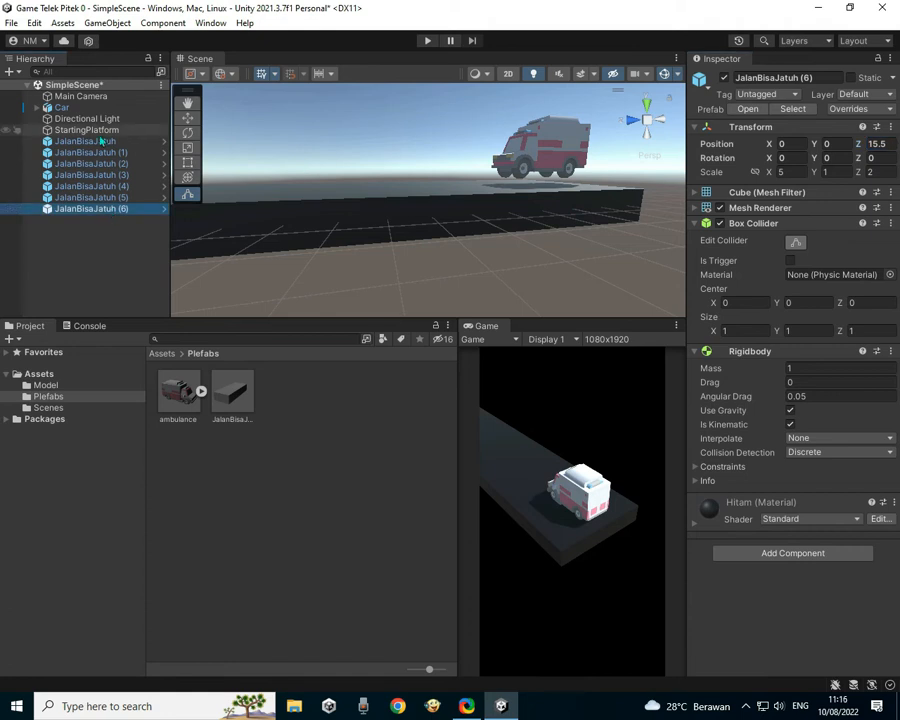
Step: Lower the Car onto the starting platform to a Y position of about 0.53
{"action": "double_click", "coordinate": [61, 107]}
{"action": "scroll", "coordinate": [410, 249], "scroll_direction": "down", "scroll_amount": 4}
{"action": "right_click_drag", "start_coordinate": [484, 153], "coordinate": [404, 172]}
{"action": "middle_click_drag", "start_coordinate": [404, 172], "coordinate": [348, 204]}
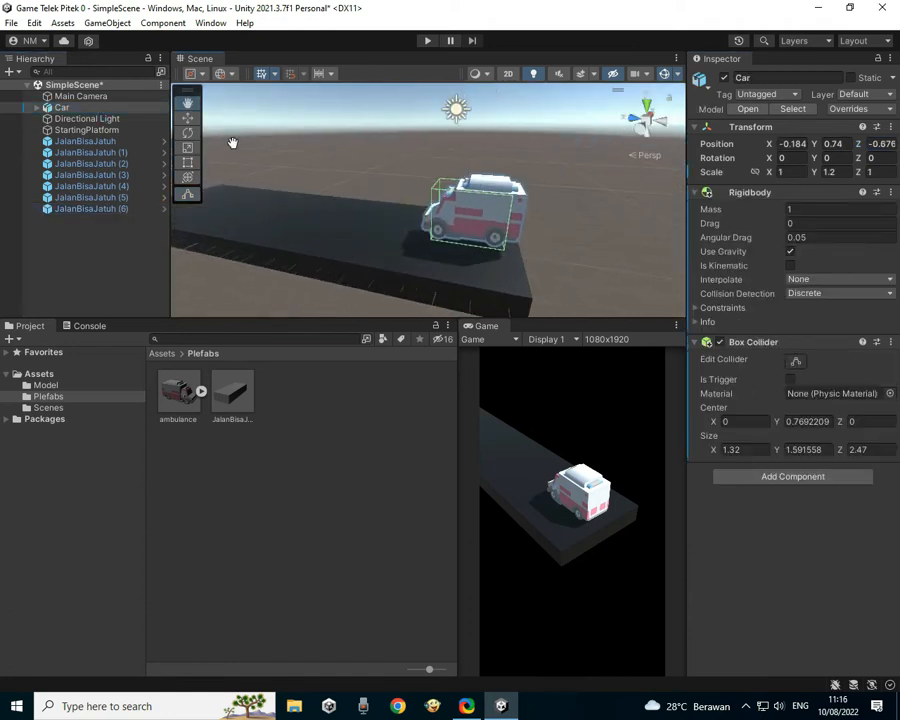
{"action": "mouse_move", "coordinate": [476, 155]}
{"action": "left_mouse_down"}
{"action": "mouse_move", "coordinate": [476, 131]}
{"action": "mouse_move", "coordinate": [488, 163]}
{"action": "left_mouse_up"}
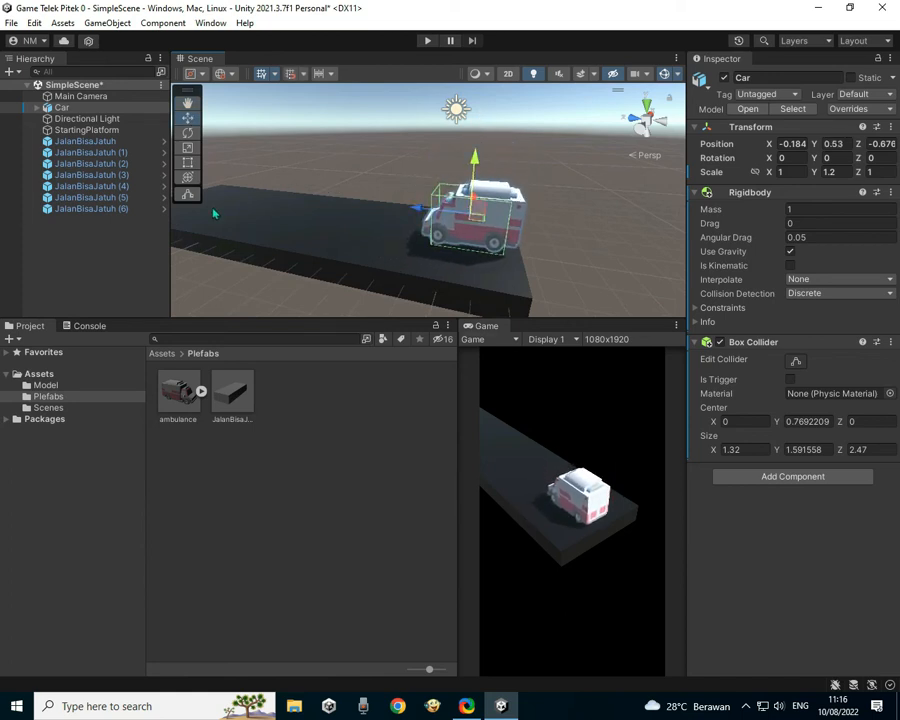
{"action": "left_click", "coordinate": [86, 109]}
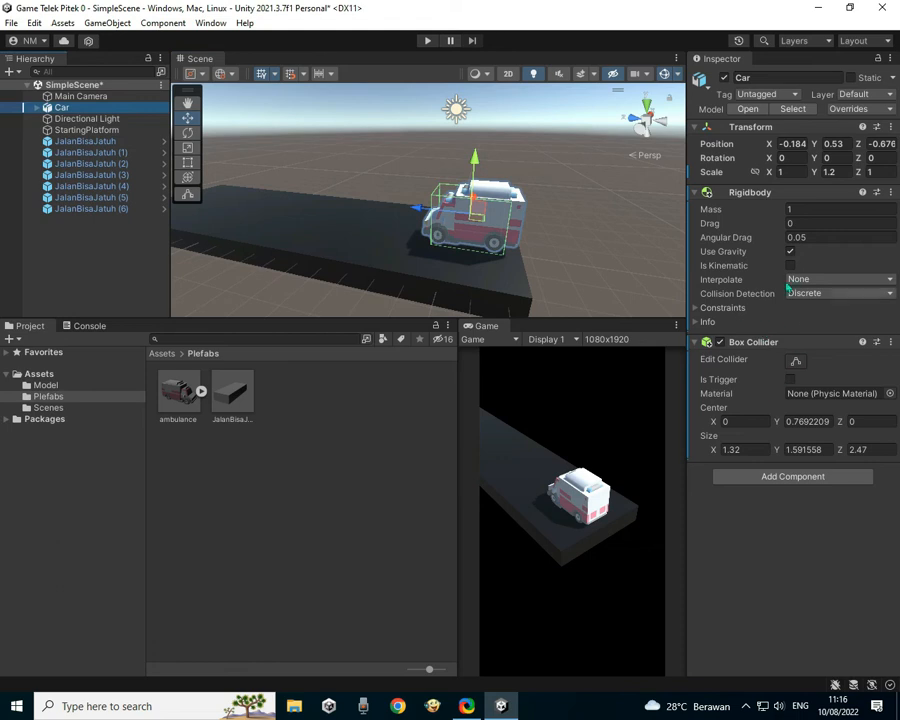
{"action": "left_click", "coordinate": [786, 478]}
{"action": "scroll", "coordinate": [779, 600], "scroll_direction": "down", "scroll_amount": 2}
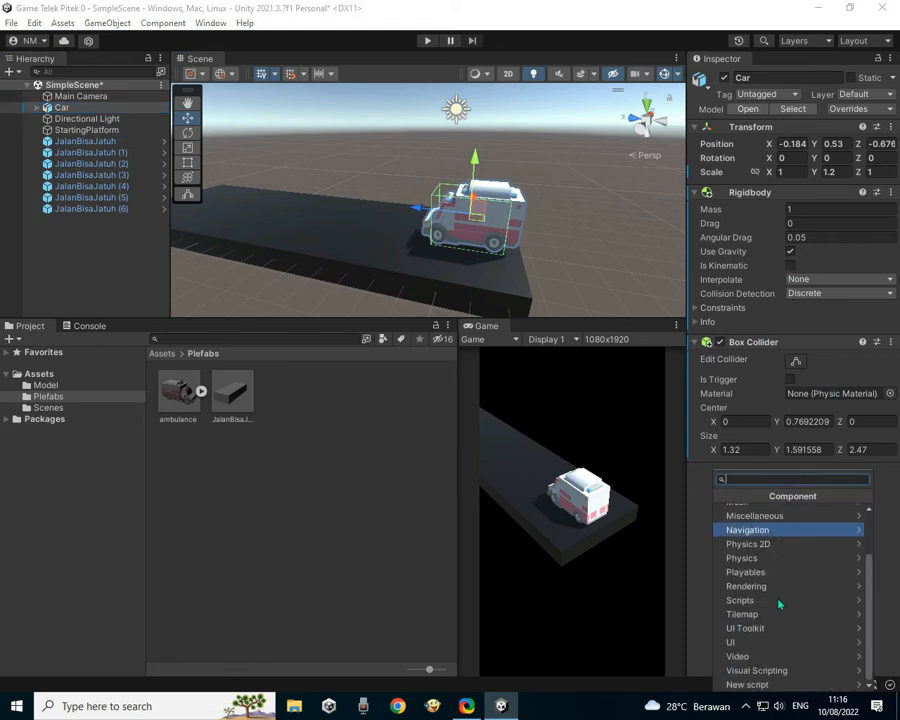
Step: Create a folder named Scripts in Assets and open it
{"action": "left_click", "coordinate": [39, 374]}
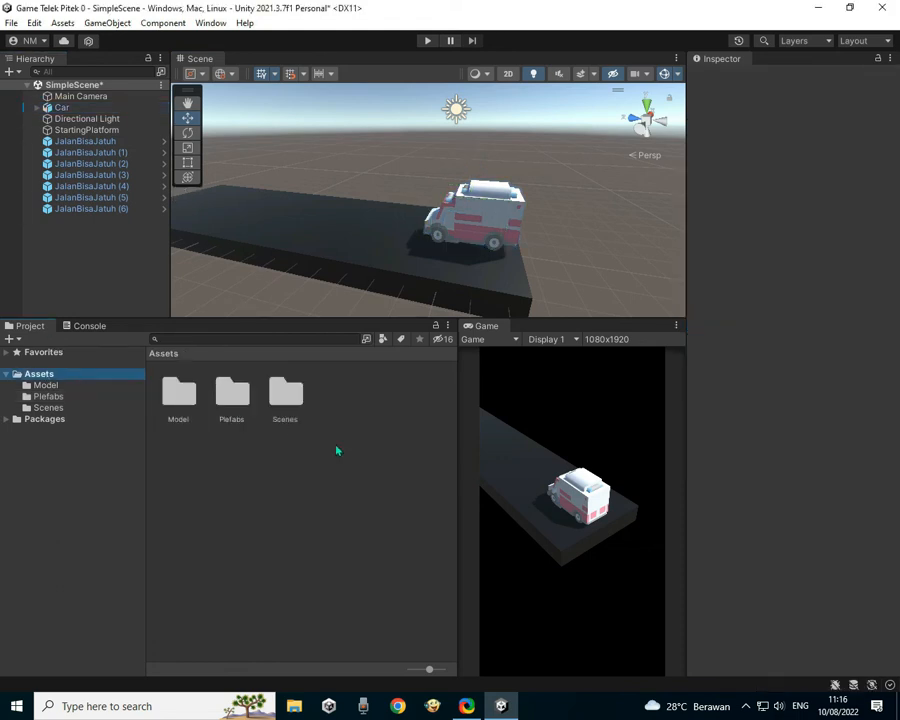
{"action": "right_click", "coordinate": [352, 422]}
{"action": "mouse_move", "coordinate": [542, 60]}
{"action": "left_click", "coordinate": [601, 60]}
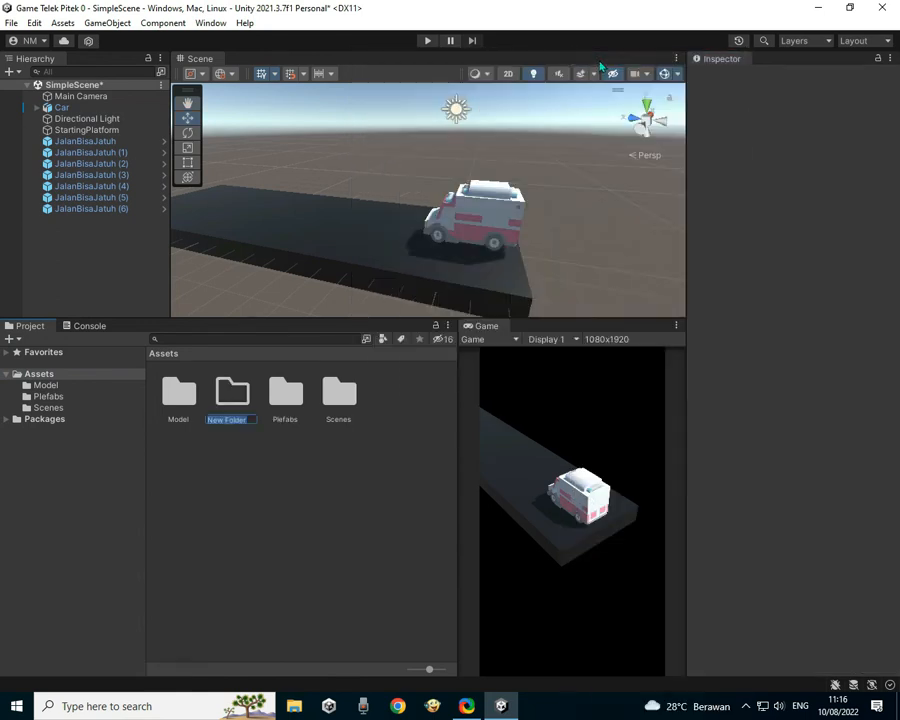
{"action": "type", "text": "Sc"}
{"action": "key", "text": "Return"}
{"action": "double_click", "coordinate": [338, 400]}
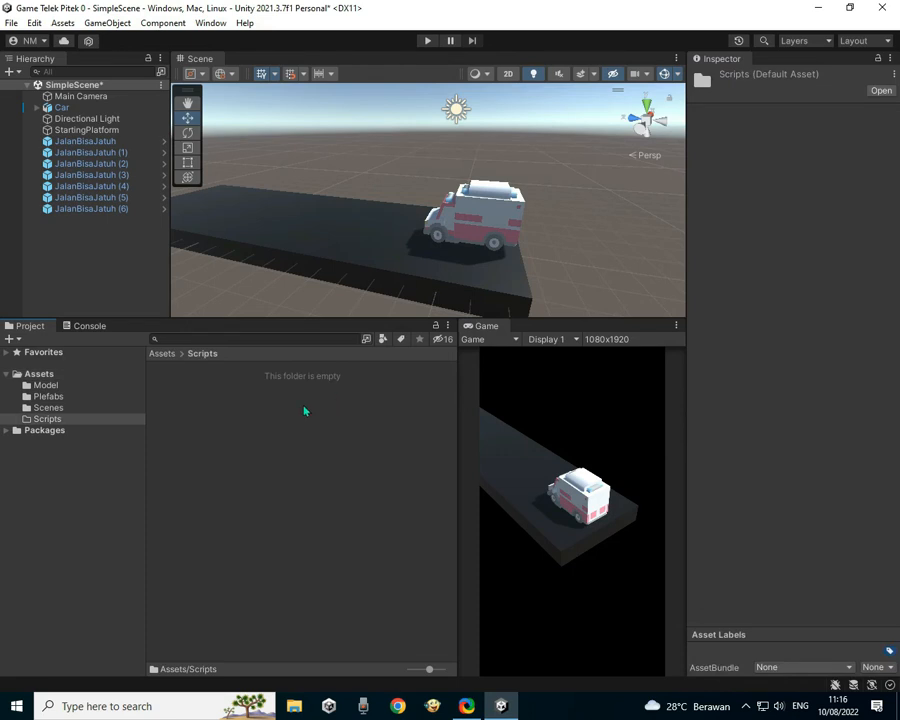
Step: Create a C# script named CarController in the Scripts folder
{"action": "right_click", "coordinate": [303, 408]}
{"action": "mouse_move", "coordinate": [426, 39]}
{"action": "left_click", "coordinate": [578, 60]}
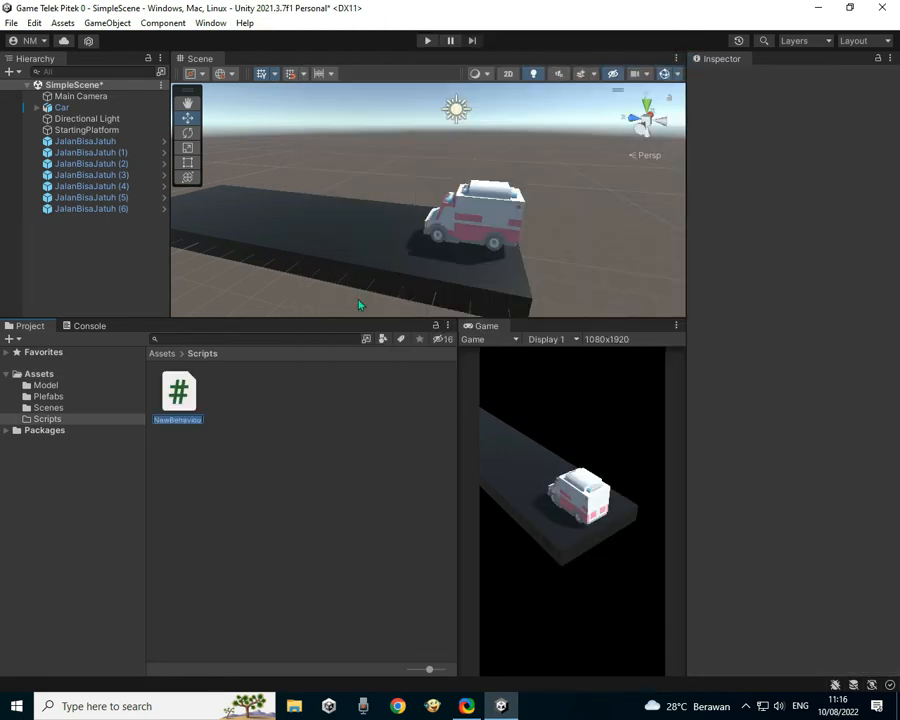
{"action": "type", "text": "Ca"}
{"action": "type", "text": "rController"}
{"action": "key", "text": "Return"}
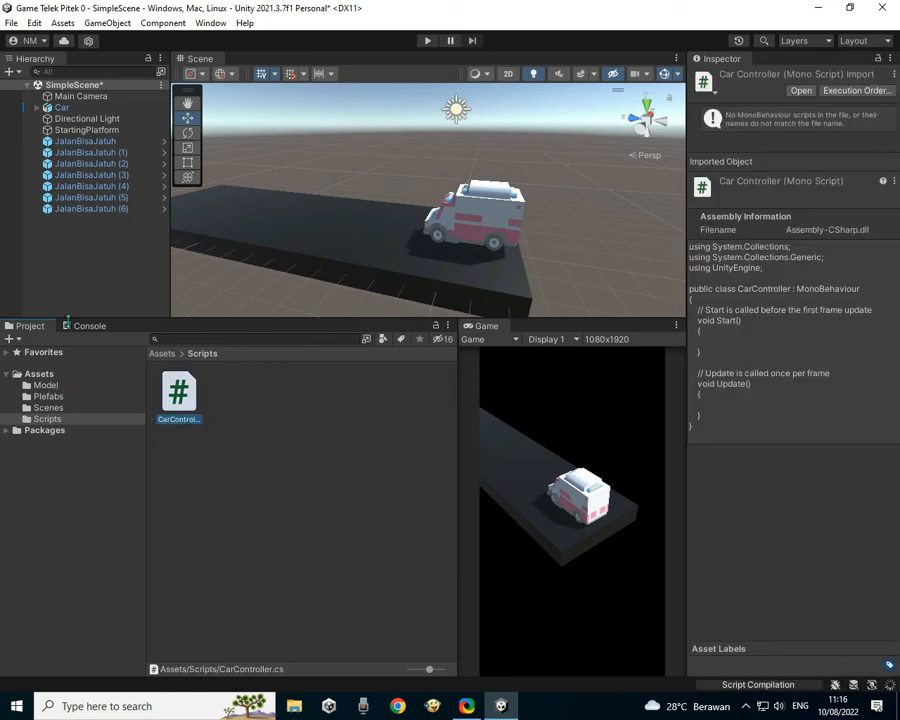
Step: Attach the CarController script to the Car as a component
{"action": "left_click", "coordinate": [102, 108]}
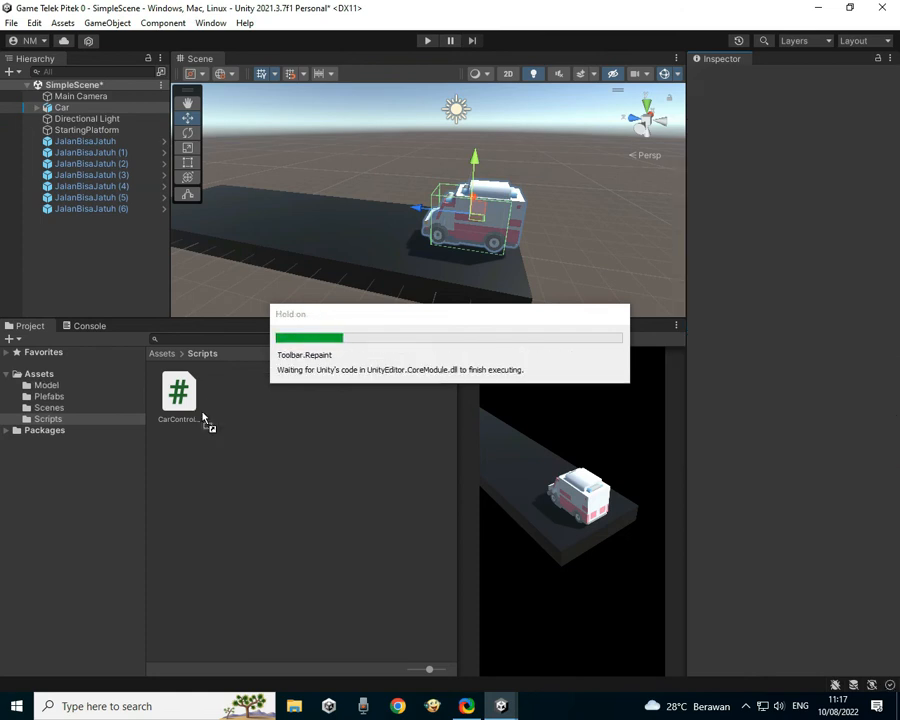
{"action": "left_click", "coordinate": [829, 475]}
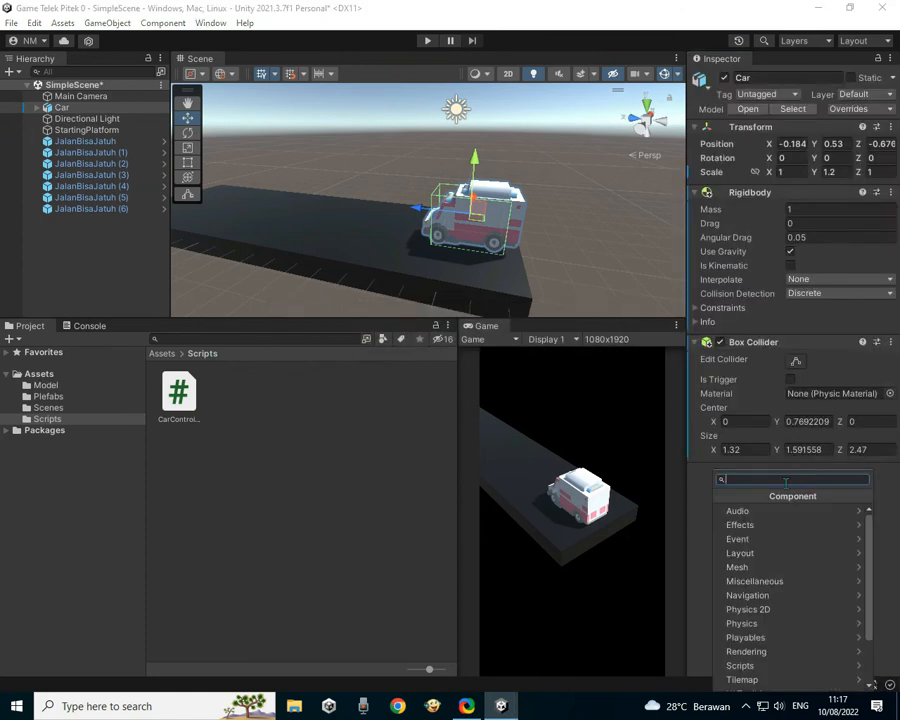
{"action": "left_click", "coordinate": [774, 667]}
{"action": "left_click", "coordinate": [760, 510]}
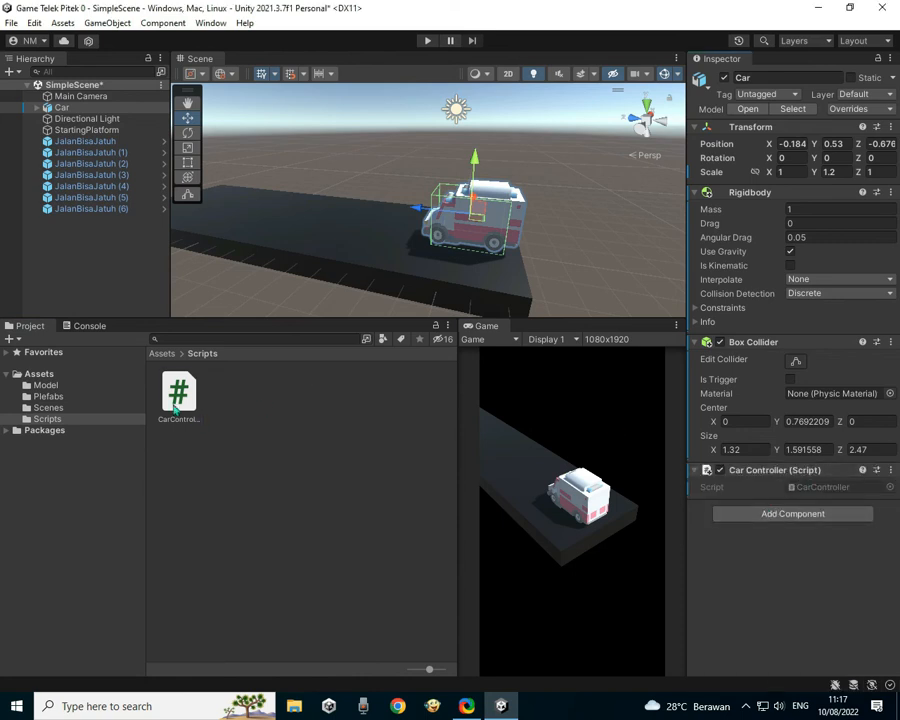
Step: Add CarController to the Car a second time, and remove that duplicate component
{"action": "left_click_drag", "start_coordinate": [796, 542], "coordinate": [793, 536]}
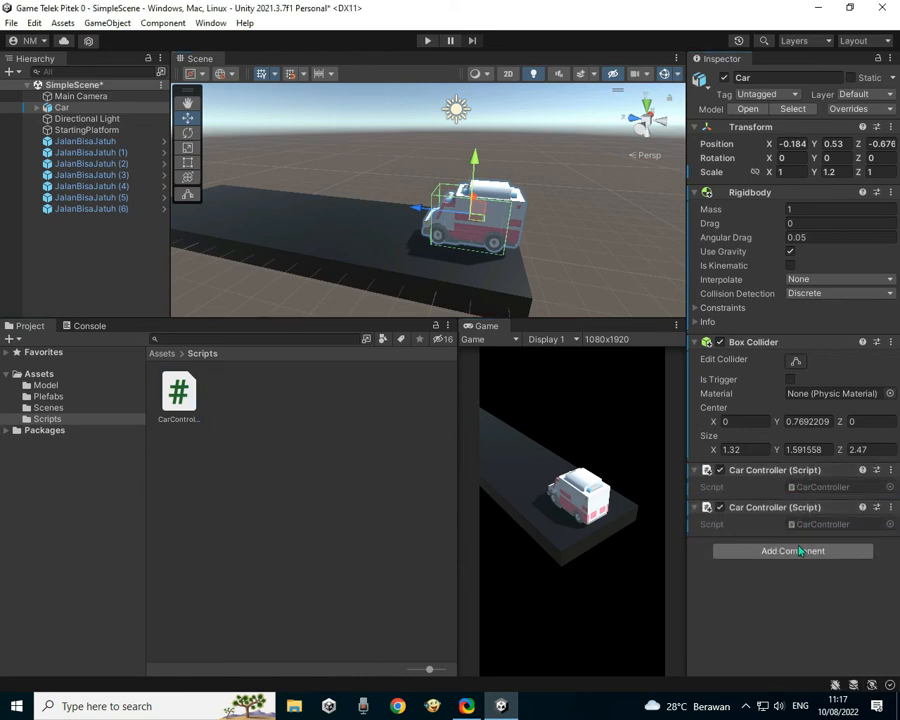
{"action": "left_click", "coordinate": [891, 508]}
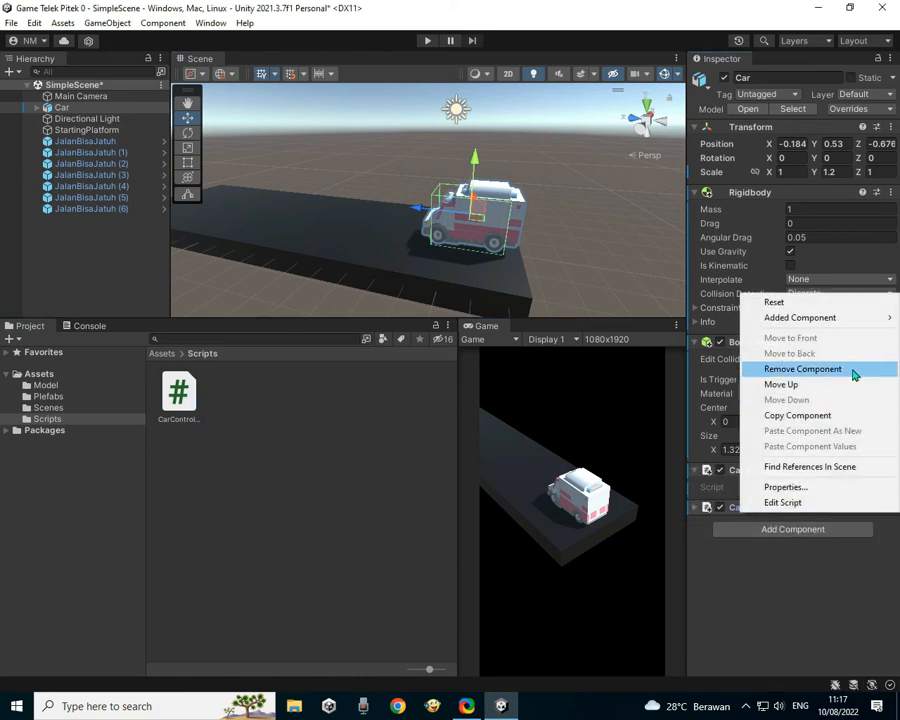
{"action": "left_click", "coordinate": [852, 371]}
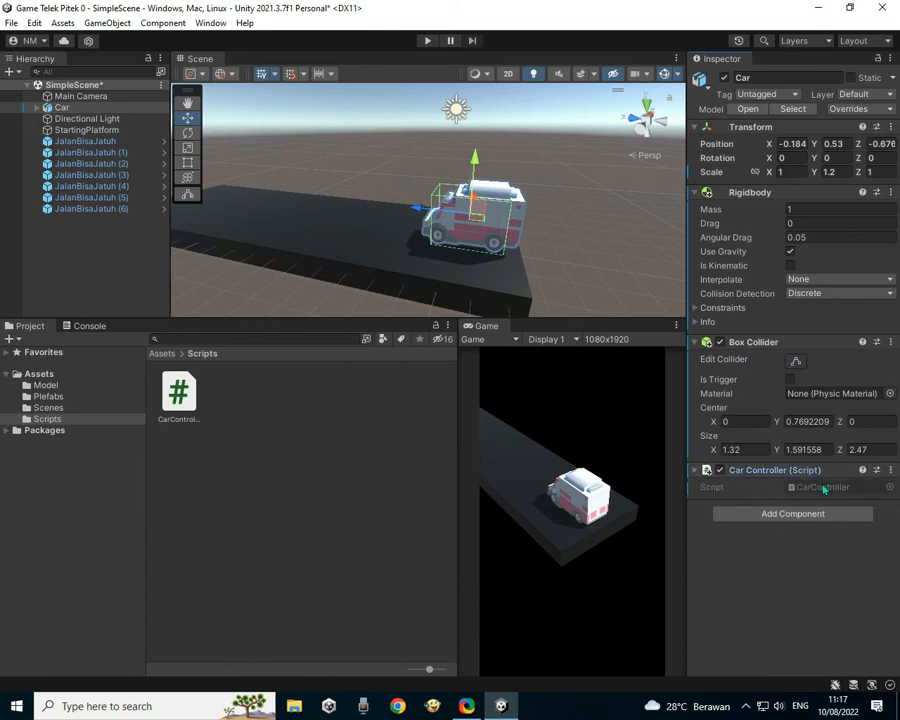
Step: Choose Microsoft Visual Studio 2019 as the external script editor in the External Tools preferences
{"action": "left_click", "coordinate": [12, 23]}
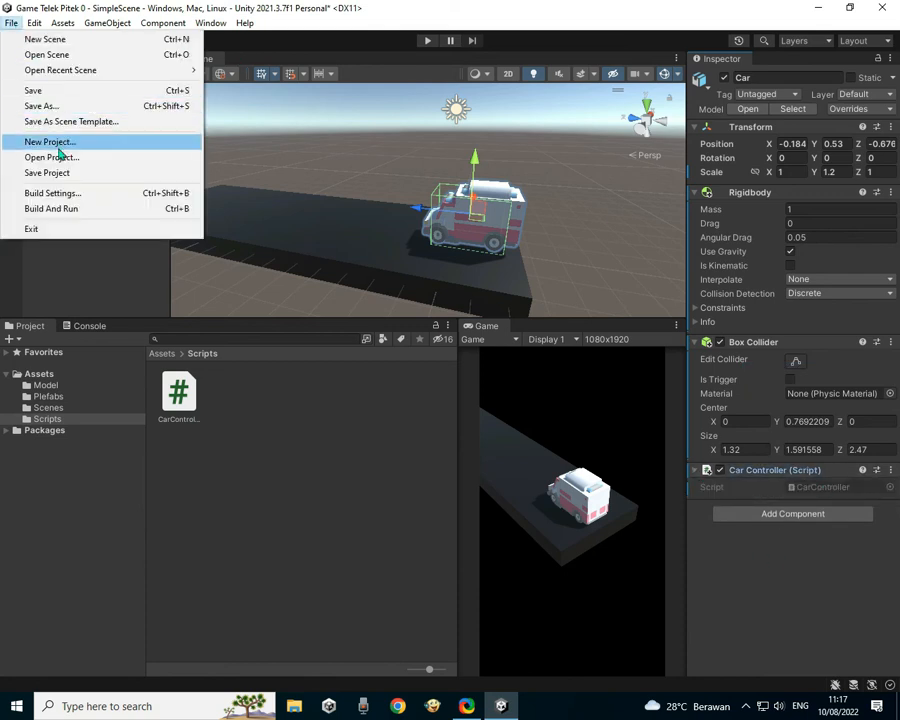
{"action": "mouse_move", "coordinate": [42, 23]}
{"action": "left_click", "coordinate": [70, 485]}
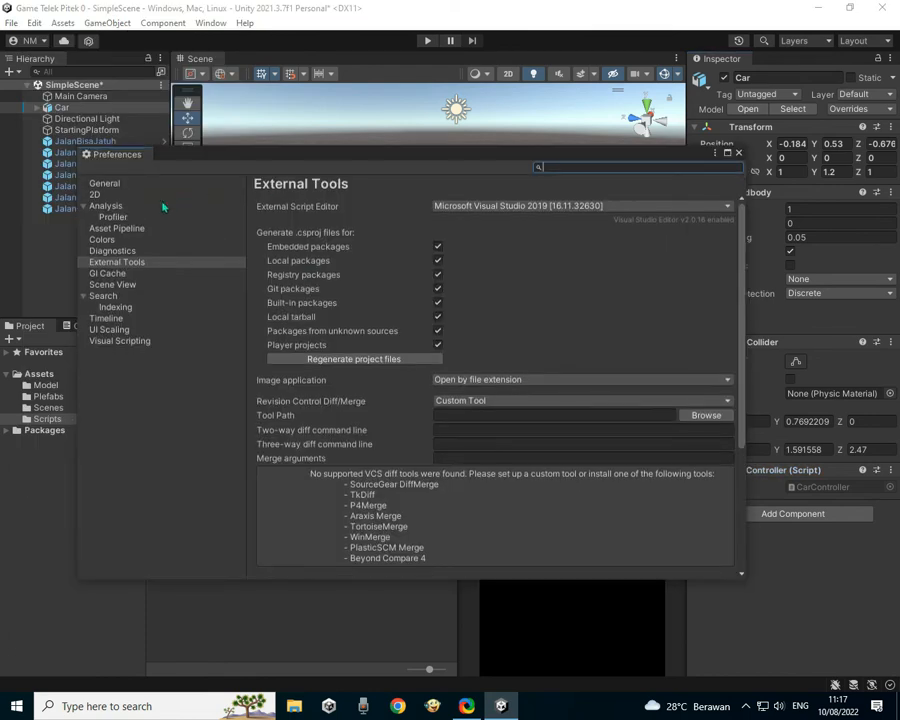
{"action": "left_click", "coordinate": [527, 207]}
{"action": "left_click", "coordinate": [489, 296]}
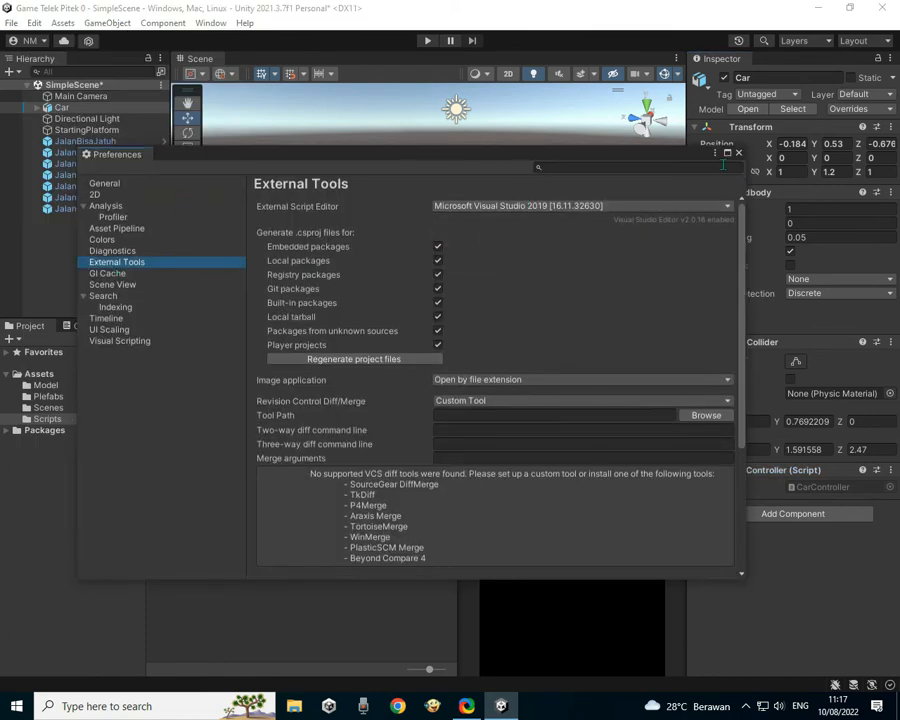
{"action": "left_click", "coordinate": [738, 154]}
Step: Open the CarController script in Visual Studio and declare a public float KecepatanBergerak at the start of the class
{"action": "double_click", "coordinate": [808, 487]}
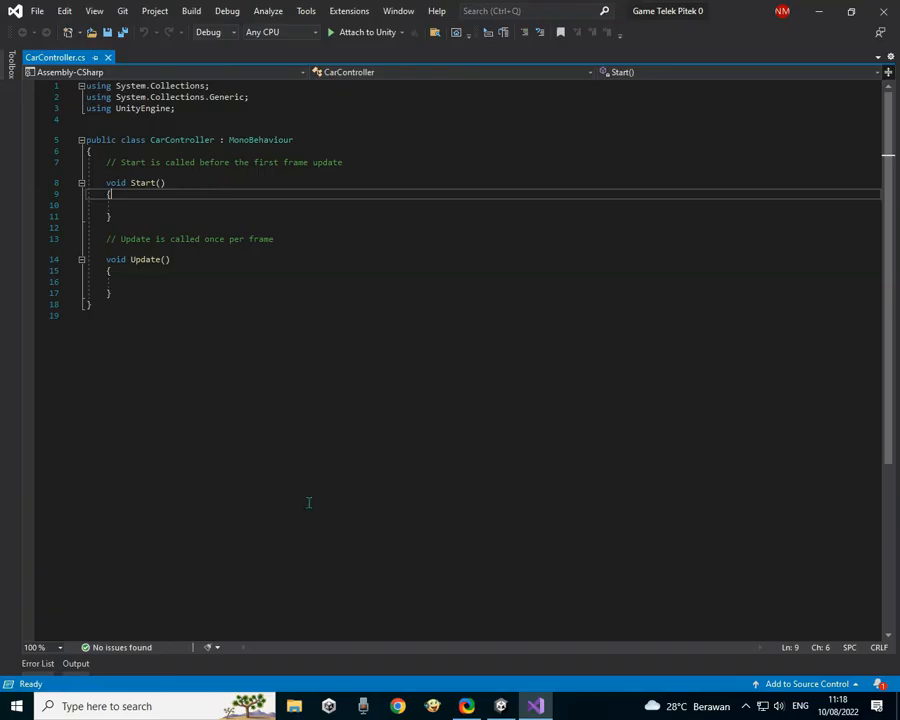
{"action": "left_click", "coordinate": [184, 151]}
{"action": "key", "text": "Return"}
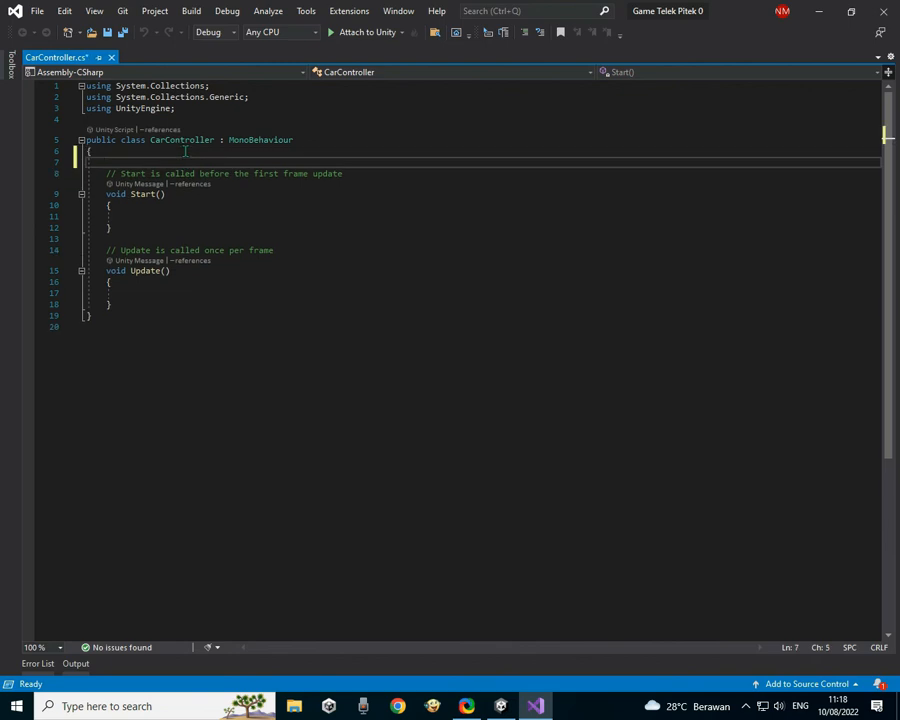
{"action": "type", "text": "pub"}
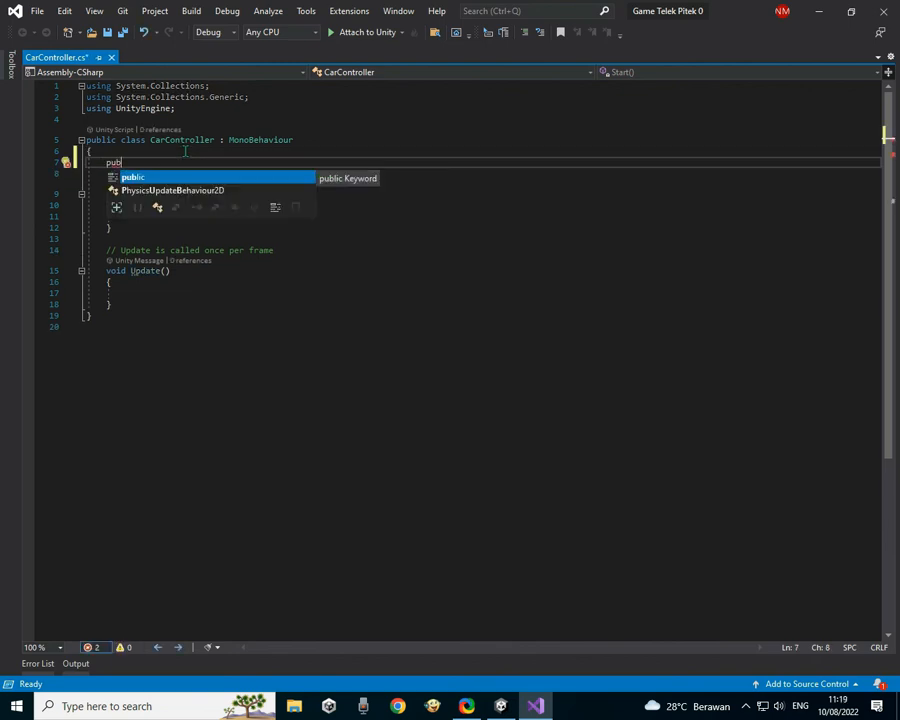
{"action": "type", "text": "lic float;"}
{"action": "key", "text": "BackSpace"}
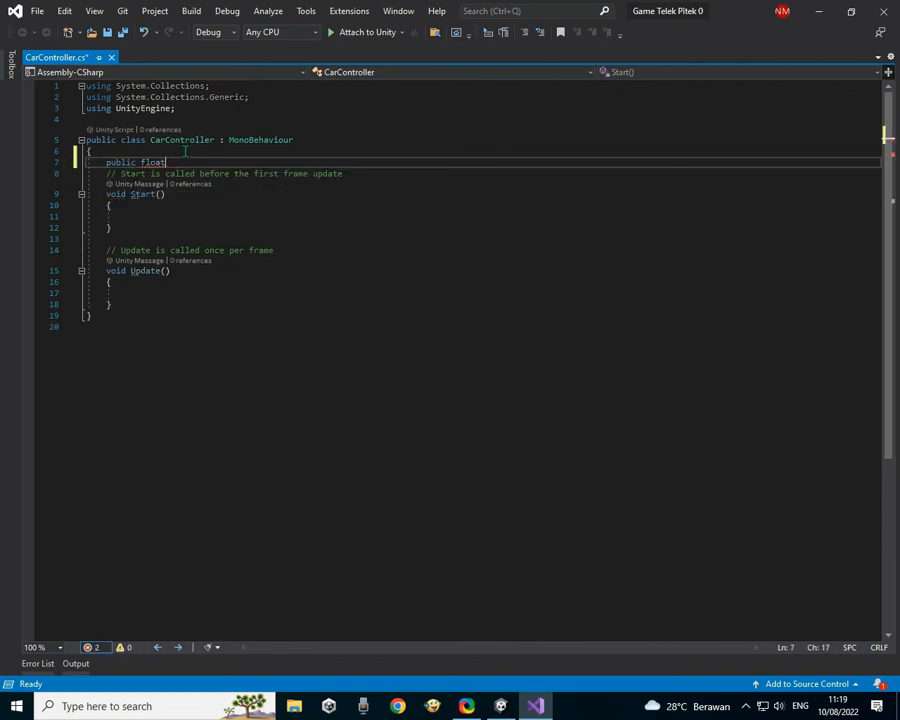
{"action": "type", "text": "t Kecepata"}
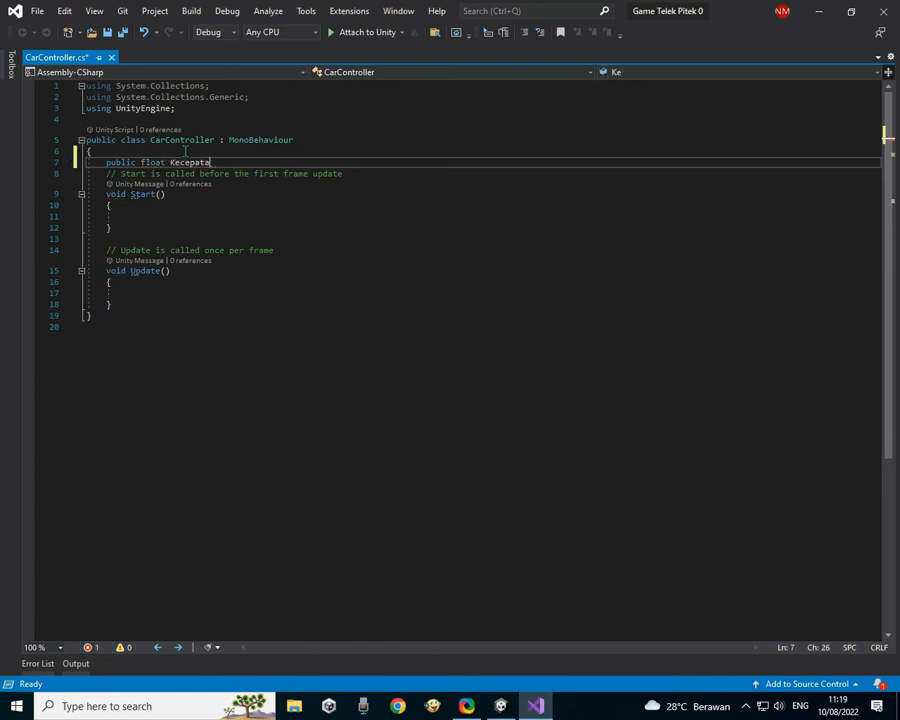
{"action": "type", "text": "nBergerak;"}
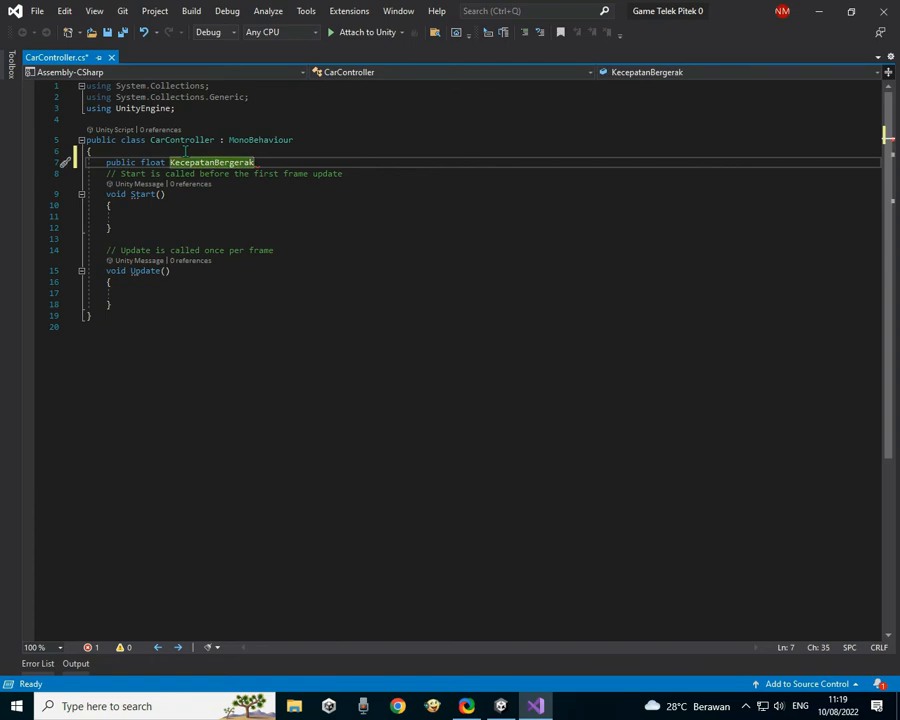
Step: Switch to Unity, move the Car forward to a Z position of about 0.73, and return to Visual Studio
{"action": "left_click", "coordinate": [501, 706]}
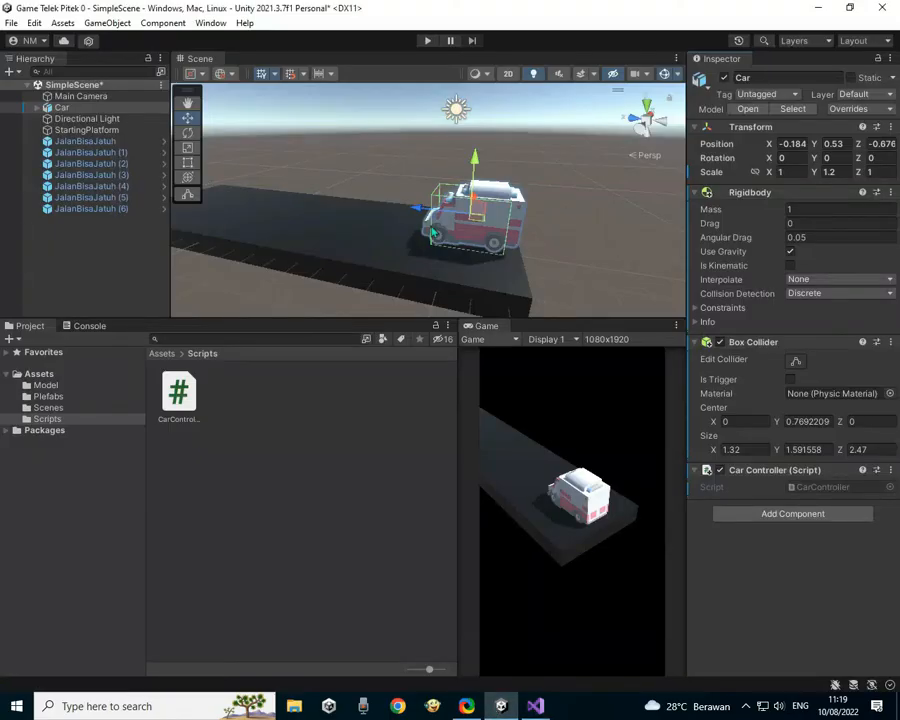
{"action": "left_click_drag", "start_coordinate": [300, 152], "coordinate": [425, 179]}
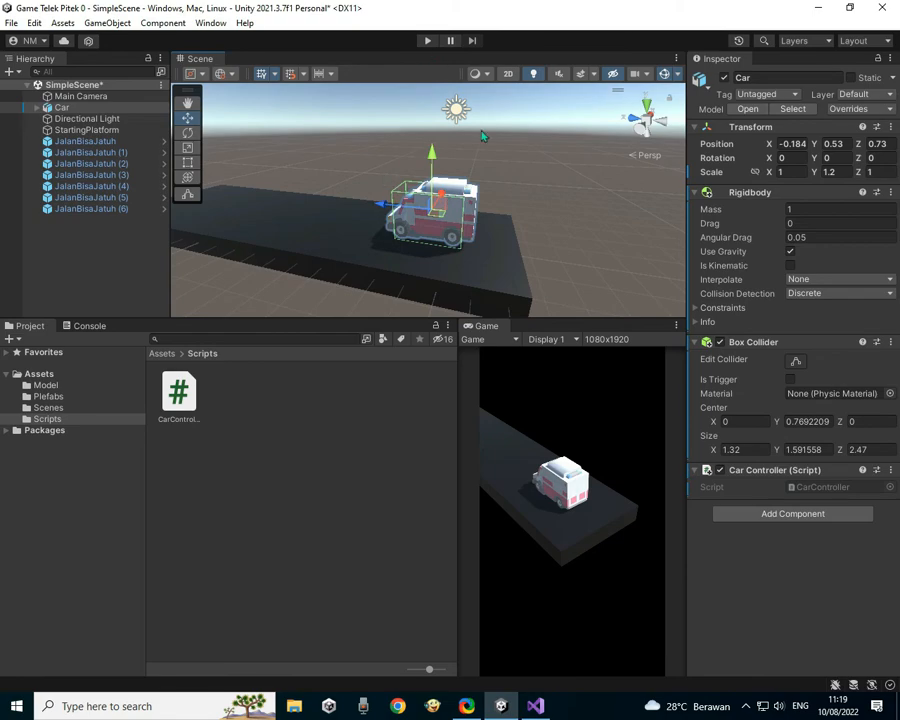
{"action": "key", "text": "alt+Tab"}
Step: Add an empty void Bergerak() method below Update in the CarController class
{"action": "left_click", "coordinate": [156, 203]}
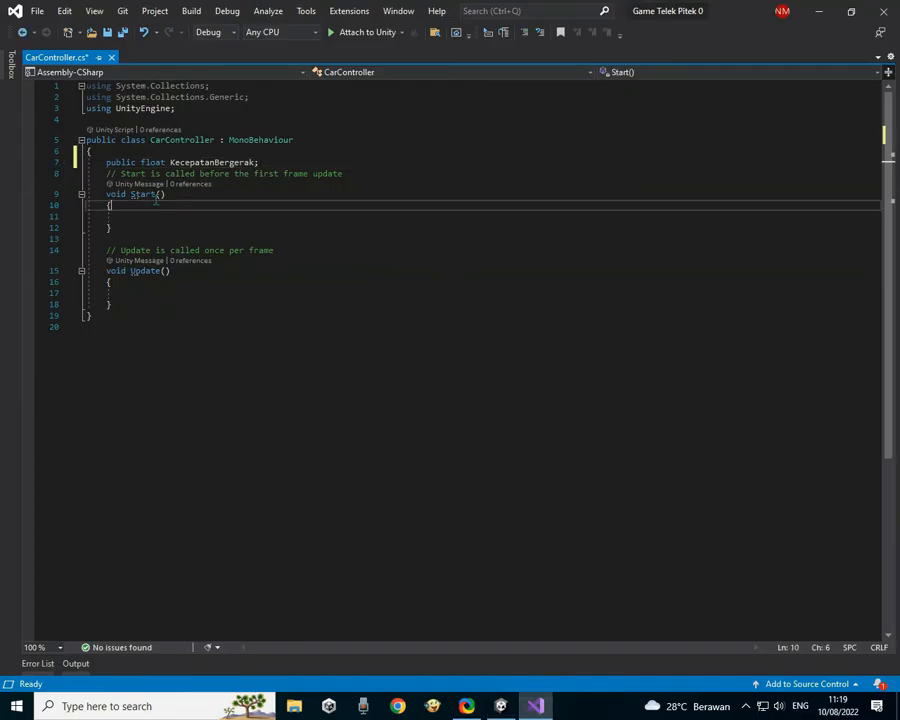
{"action": "left_click", "coordinate": [144, 293]}
{"action": "left_click", "coordinate": [140, 304]}
{"action": "left_click", "coordinate": [148, 293]}
{"action": "left_click", "coordinate": [150, 305]}
{"action": "key", "text": "Return"}
{"action": "key", "text": "Return"}
{"action": "type", "text": "void B"}
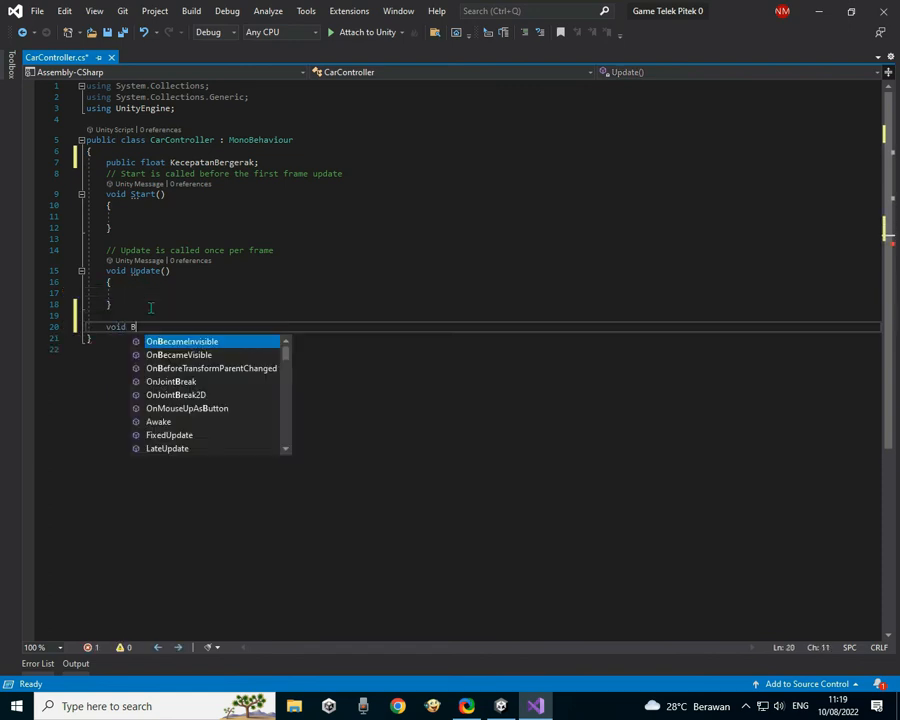
{"action": "type", "text": "ergerak()"}
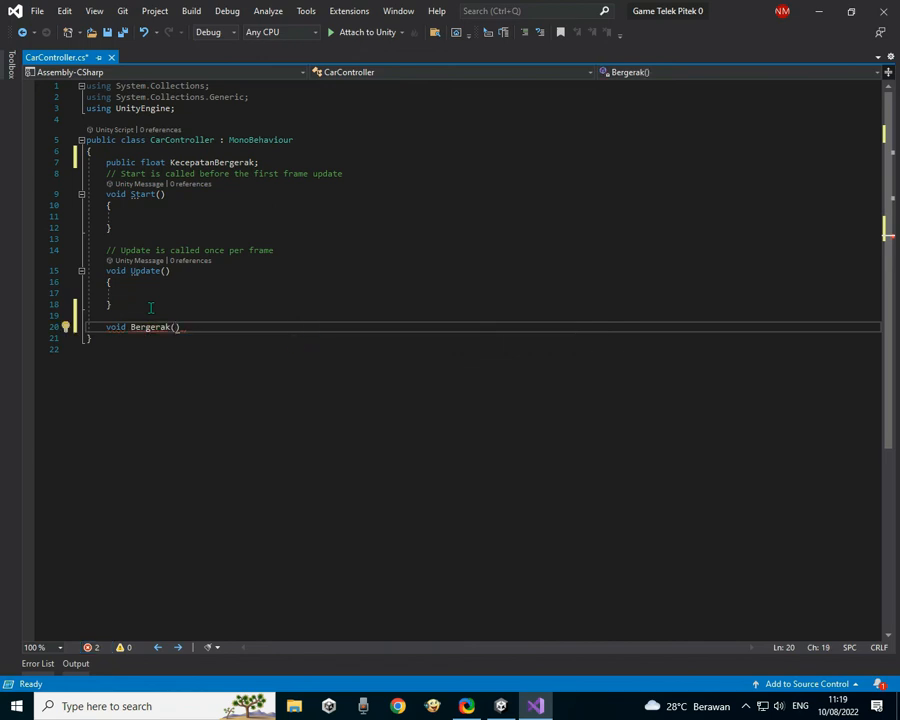
{"action": "key", "text": "Return"}
{"action": "type", "text": "{"}
{"action": "key", "text": "Return"}
Step: Write the Bergerak body as transform.position += transform.forward * KecepatanBergerak * Time.deltaTime;
{"action": "type", "text": "tr"}
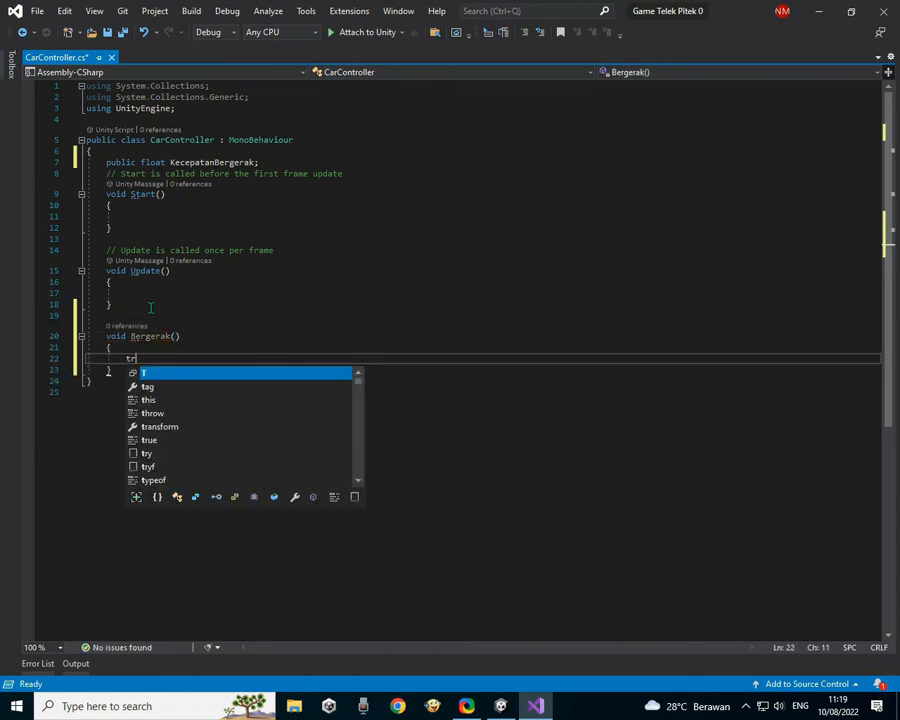
{"action": "type", "text": "ansform.p"}
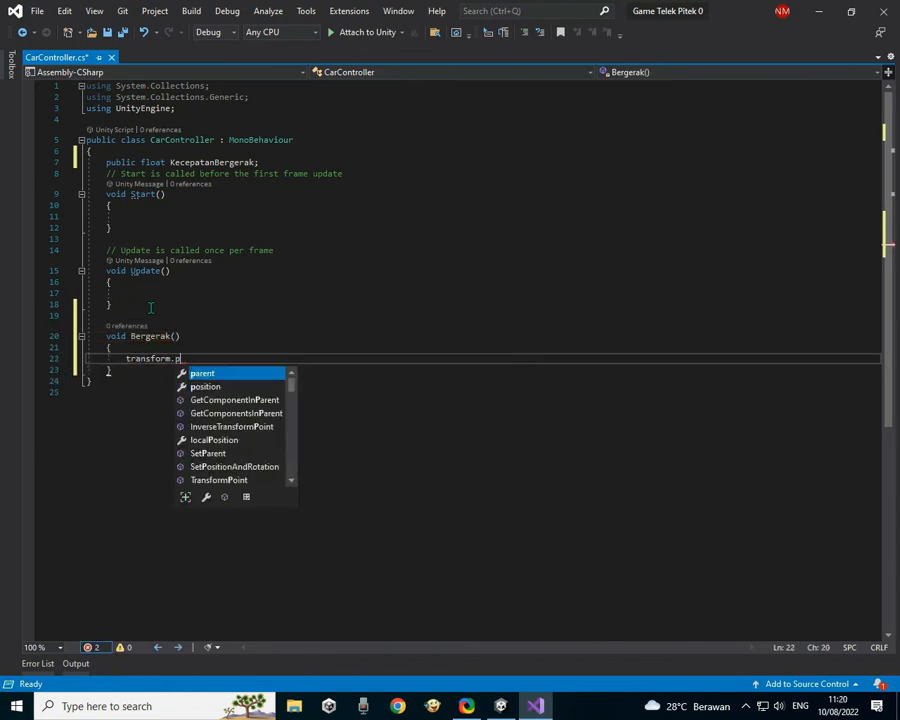
{"action": "type", "text": "osition+=transform.f"}
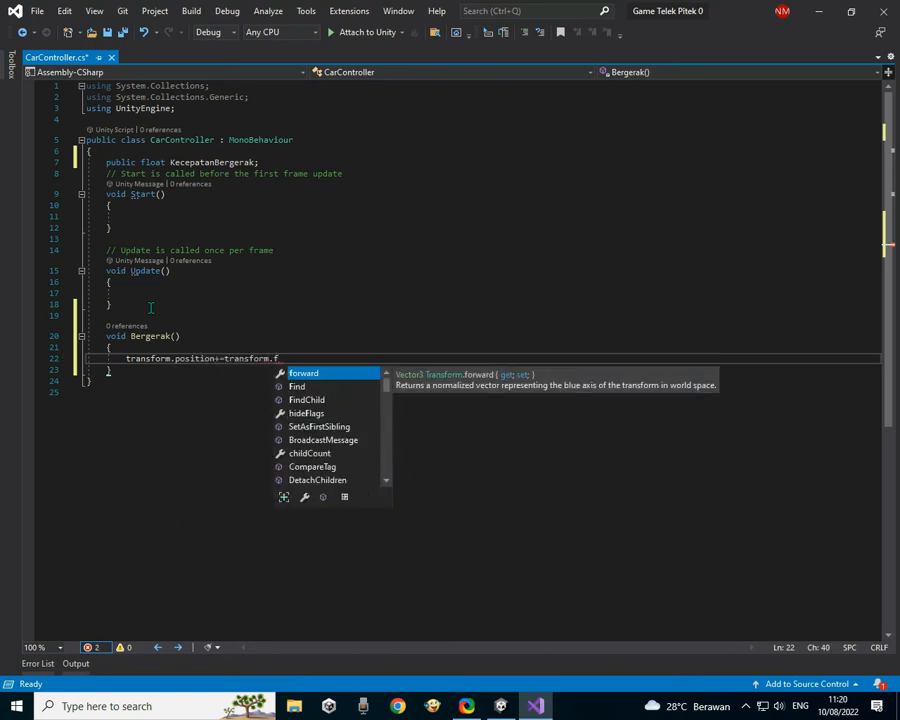
{"action": "key", "text": "Tab"}
{"action": "type", "text": "*"}
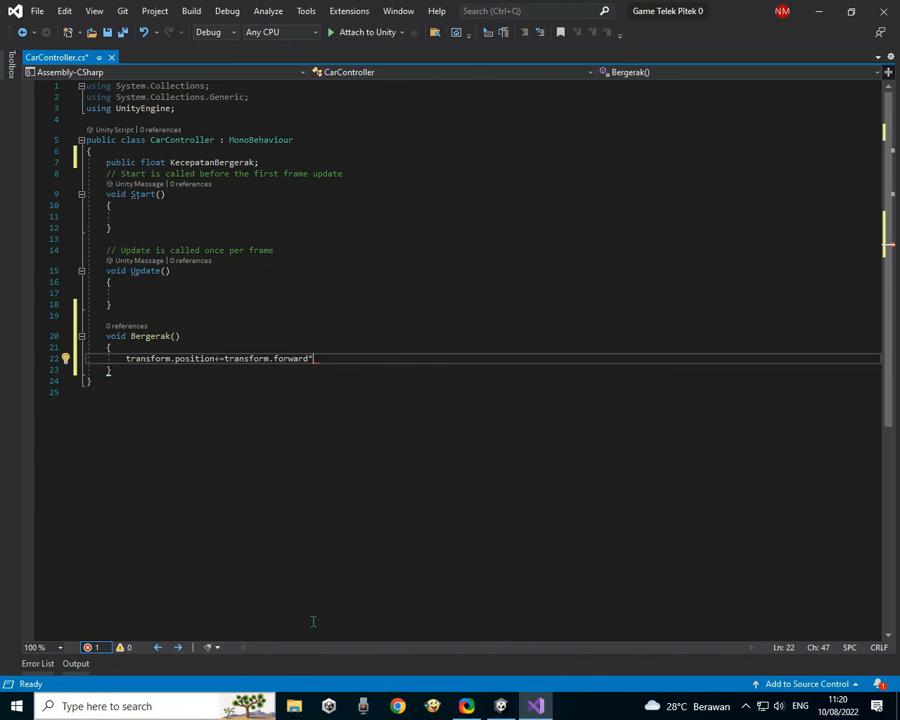
{"action": "left_click", "coordinate": [227, 162]}
{"action": "left_click", "coordinate": [344, 354]}
{"action": "type", "text": "ke"}
{"action": "key", "text": "Tab"}
{"action": "type", "text": "*time.de"}
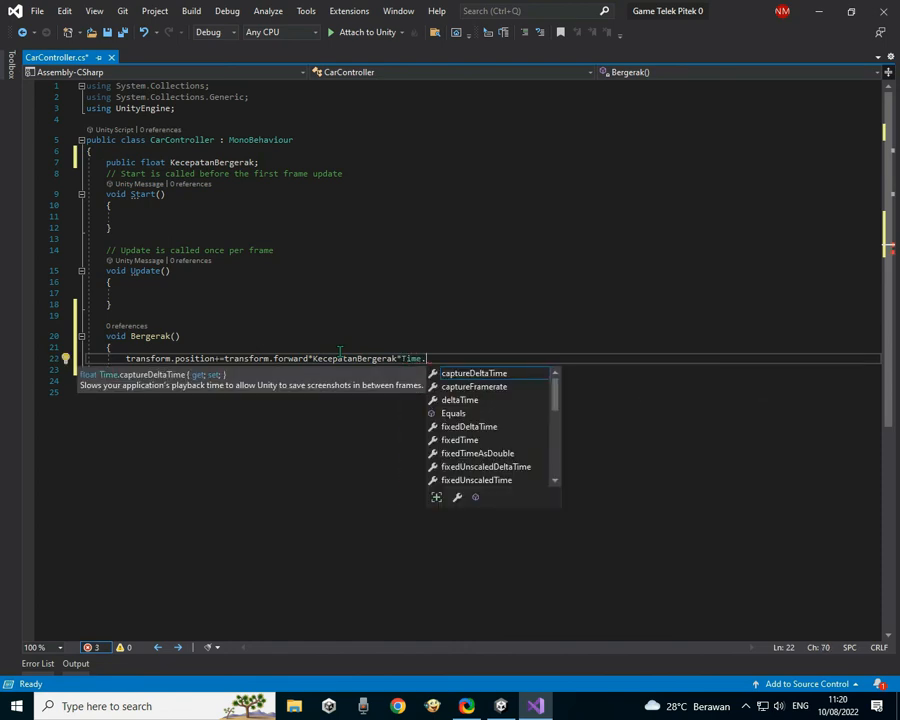
{"action": "key", "text": "Tab"}
{"action": "type", "text": ";"}
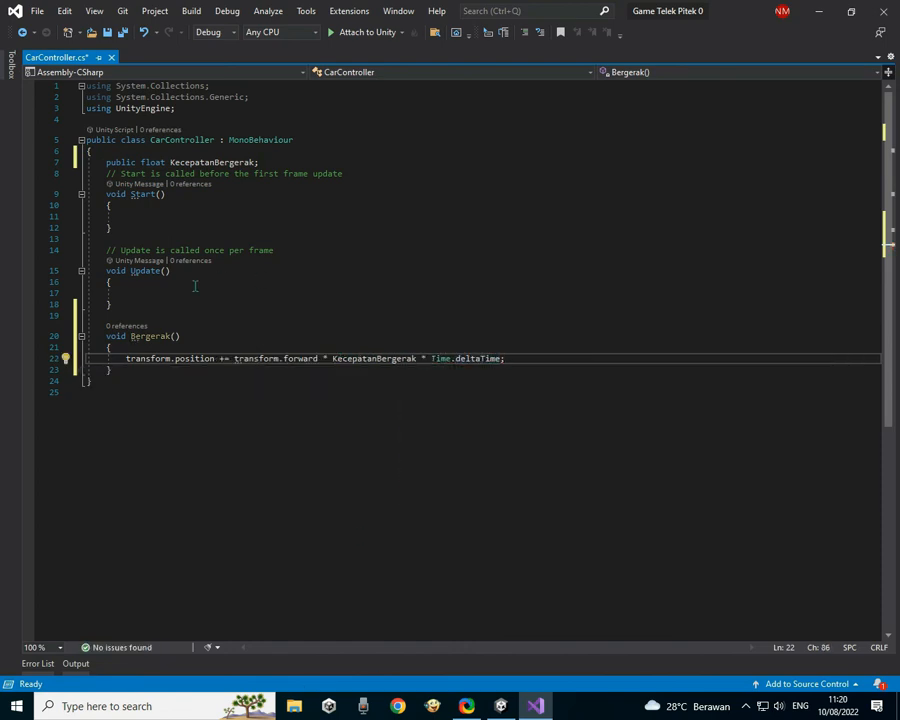
Step: Call Bergerak(); inside the Update method of CarController
{"action": "left_click", "coordinate": [145, 336]}
{"action": "left_click", "coordinate": [142, 292]}
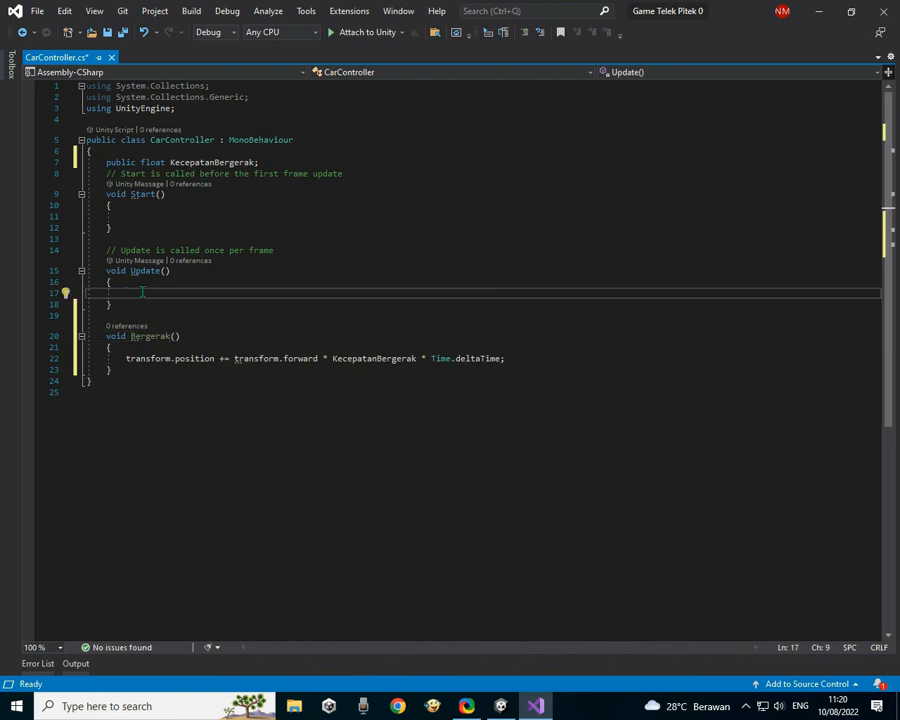
{"action": "type", "text": "Ber"}
{"action": "key", "text": "Tab"}
{"action": "type", "text": "();"}
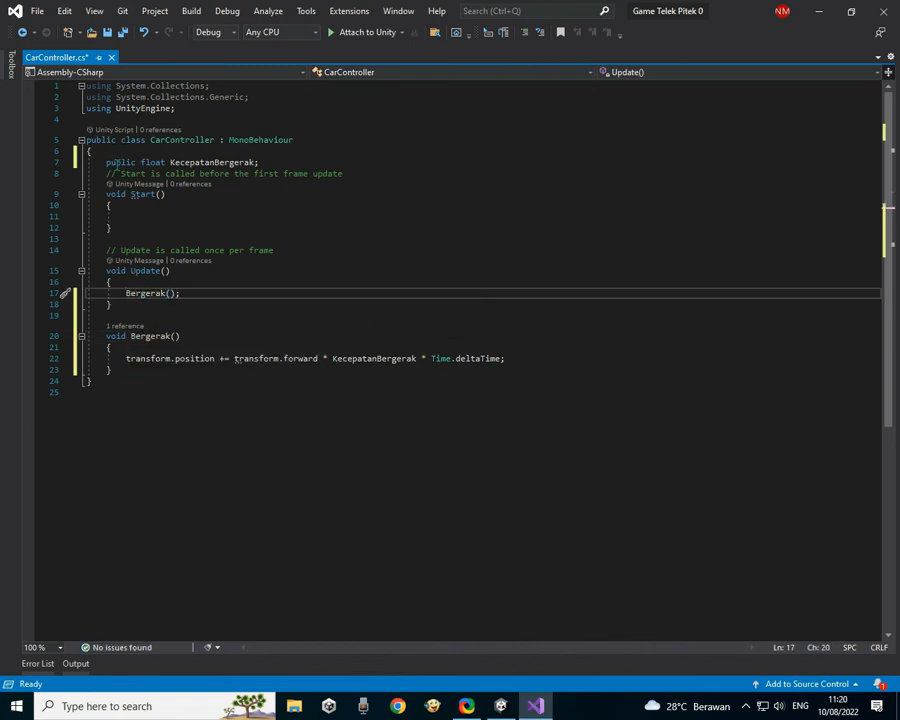
Step: Review the KecepatanBergerak declaration and each term of the movement line in Bergerak, including Time.deltaTime
{"action": "left_click", "coordinate": [118, 163]}
{"action": "double_click", "coordinate": [121, 162]}
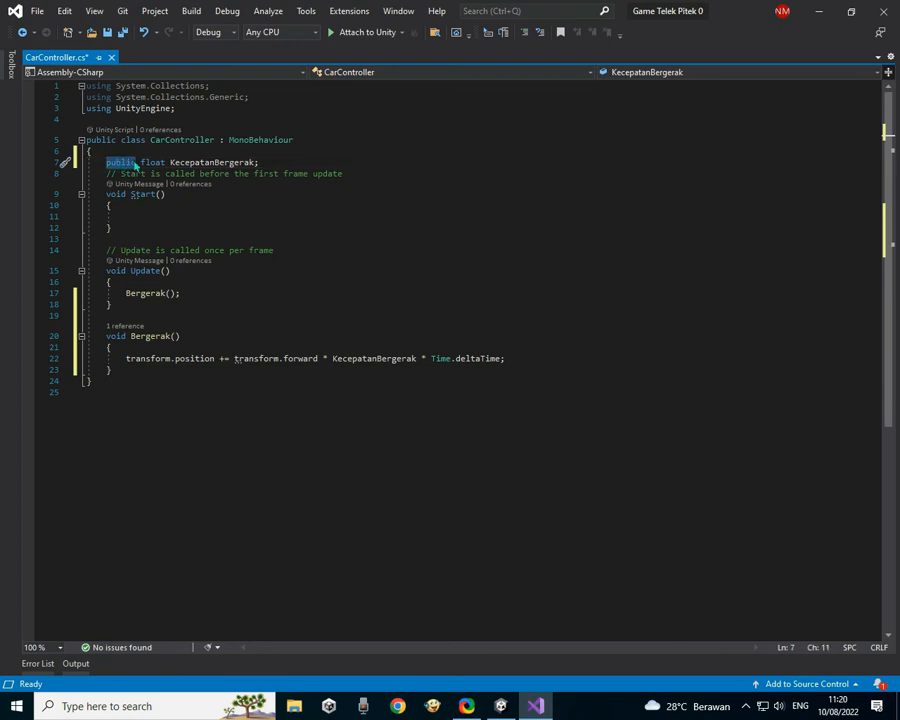
{"action": "double_click", "coordinate": [152, 162]}
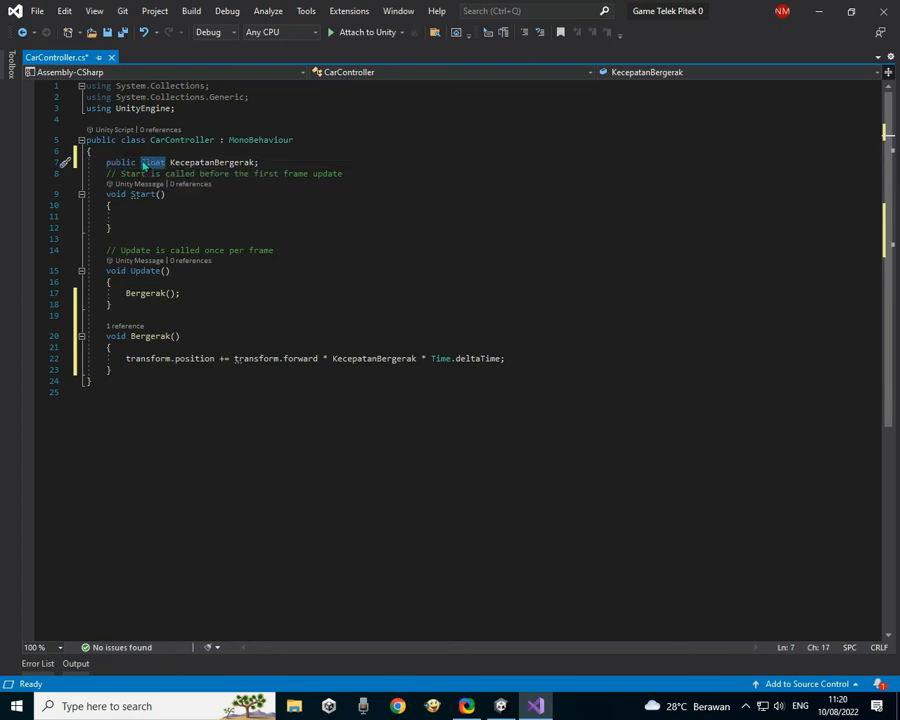
{"action": "left_click", "coordinate": [194, 163]}
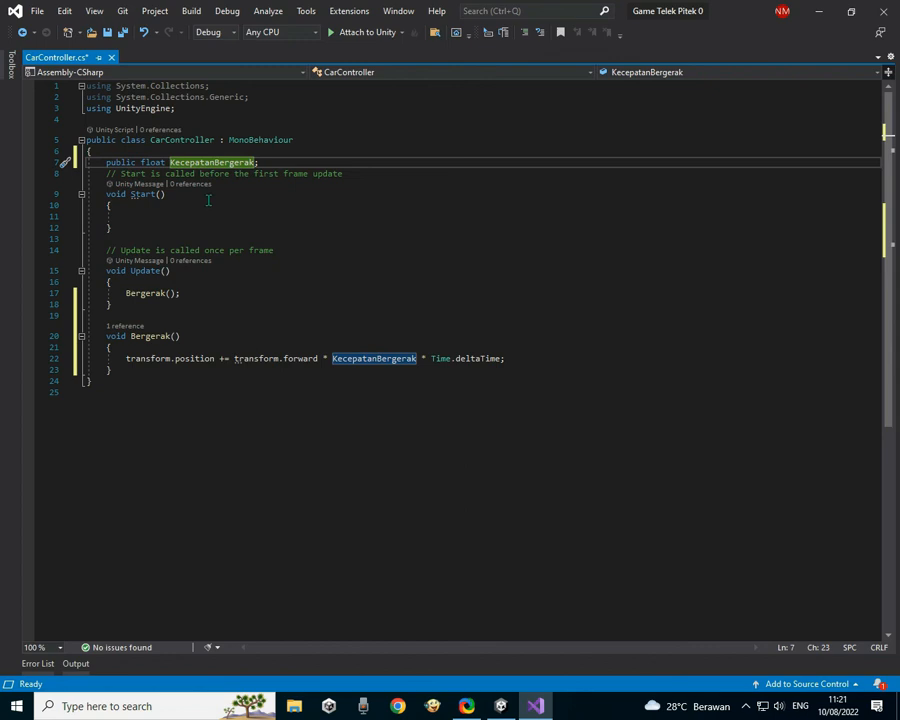
{"action": "left_click", "coordinate": [145, 337]}
{"action": "left_click", "coordinate": [151, 358]}
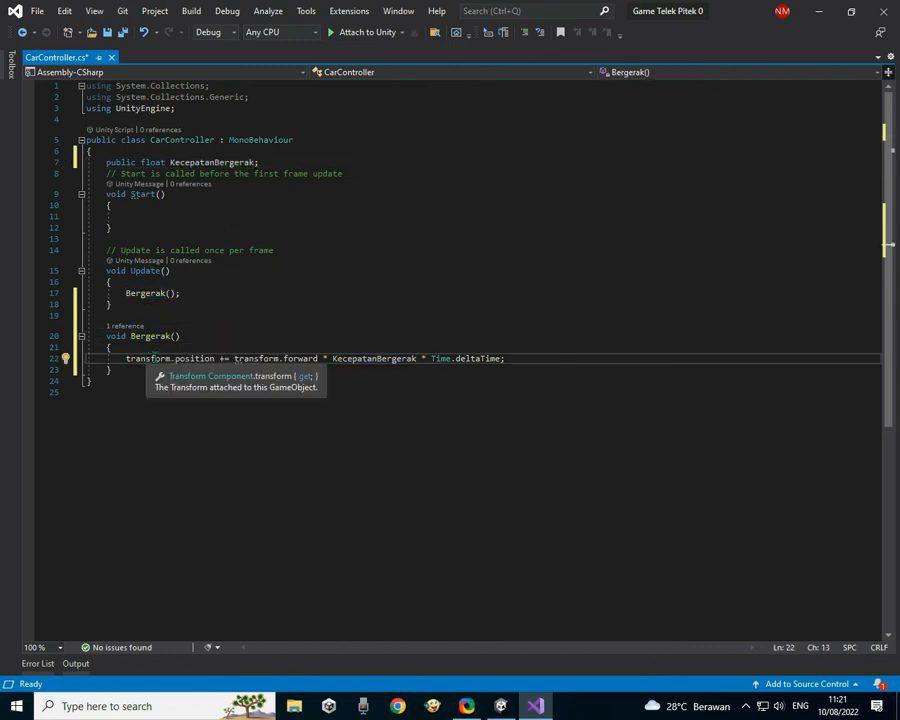
{"action": "double_click", "coordinate": [142, 359]}
{"action": "double_click", "coordinate": [198, 360]}
{"action": "double_click", "coordinate": [223, 359]}
{"action": "double_click", "coordinate": [258, 360]}
{"action": "double_click", "coordinate": [300, 358]}
{"action": "double_click", "coordinate": [324, 358]}
{"action": "double_click", "coordinate": [370, 359]}
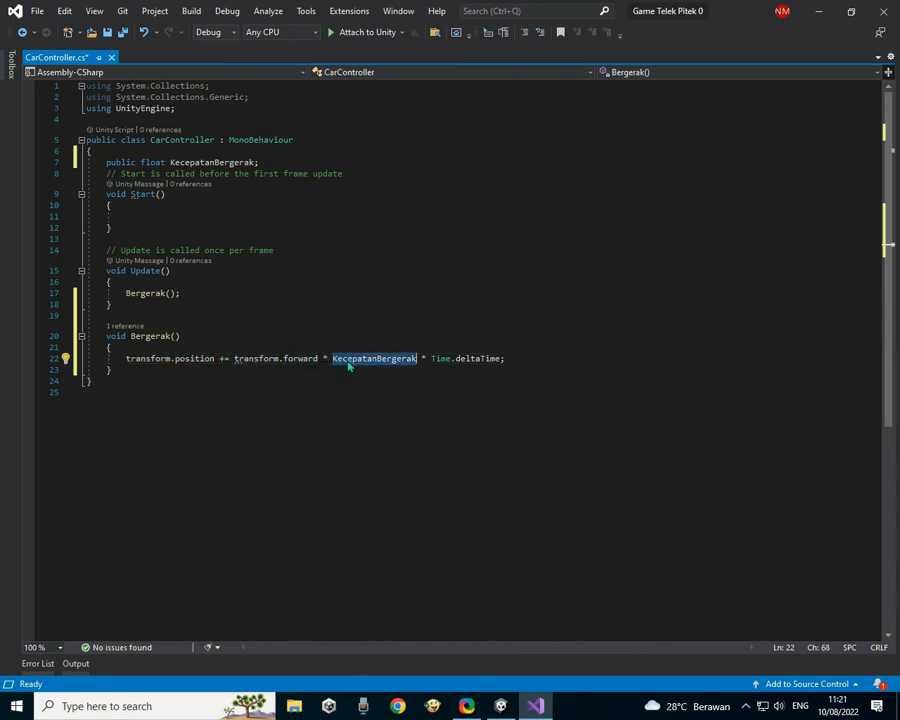
{"action": "double_click", "coordinate": [423, 358]}
{"action": "double_click", "coordinate": [441, 358]}
{"action": "double_click", "coordinate": [477, 358]}
{"action": "left_click_drag", "start_coordinate": [510, 358], "coordinate": [433, 359]}
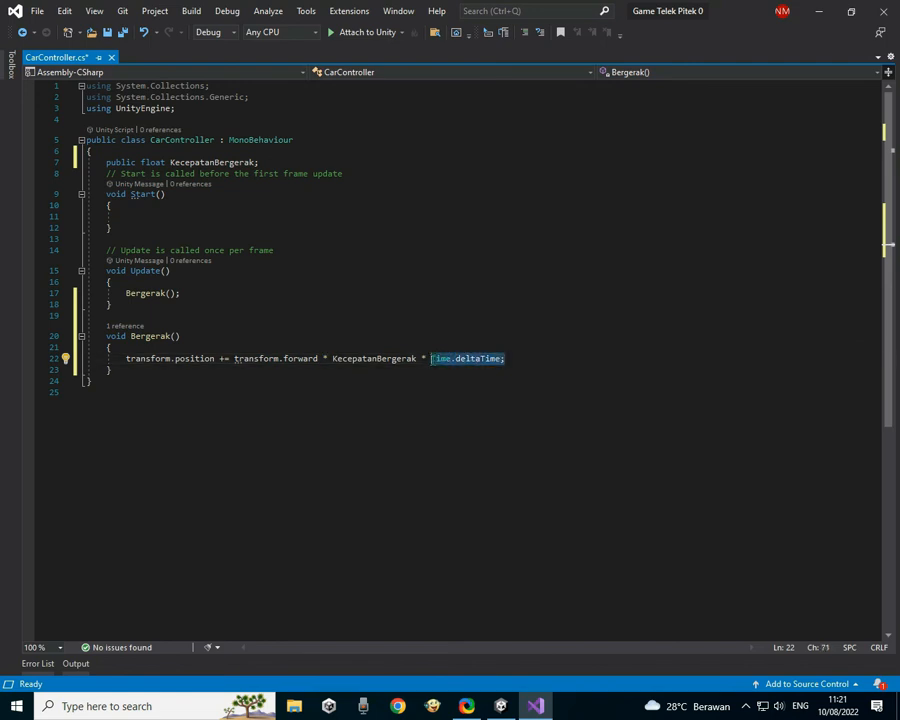
Step: Save the CarController script and switch to the Unity editor
{"action": "left_click", "coordinate": [485, 370]}
{"action": "key", "text": "ctrl+s"}
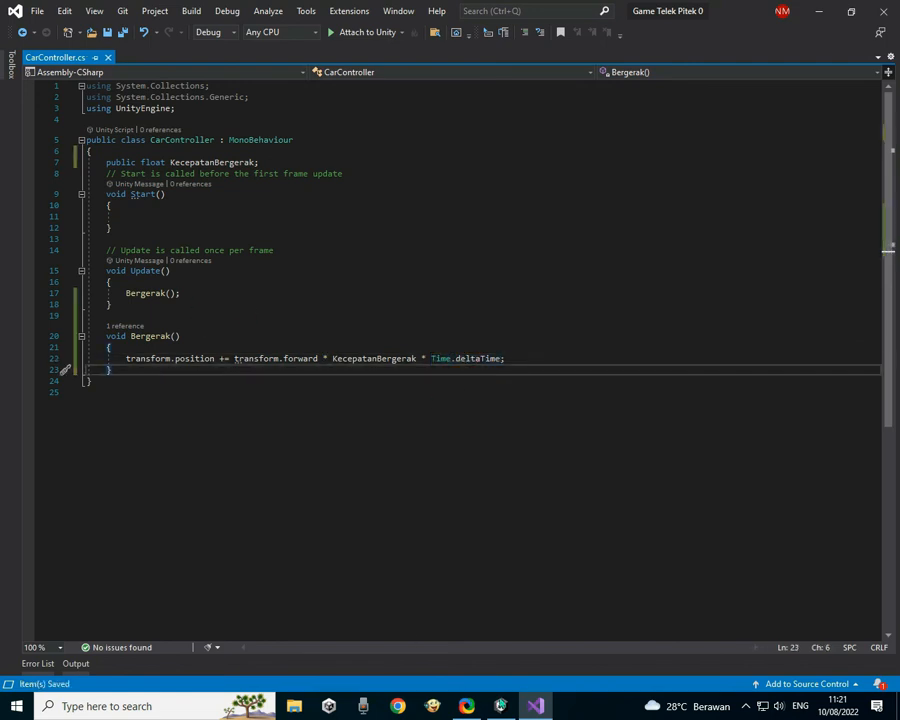
{"action": "left_click", "coordinate": [500, 706]}
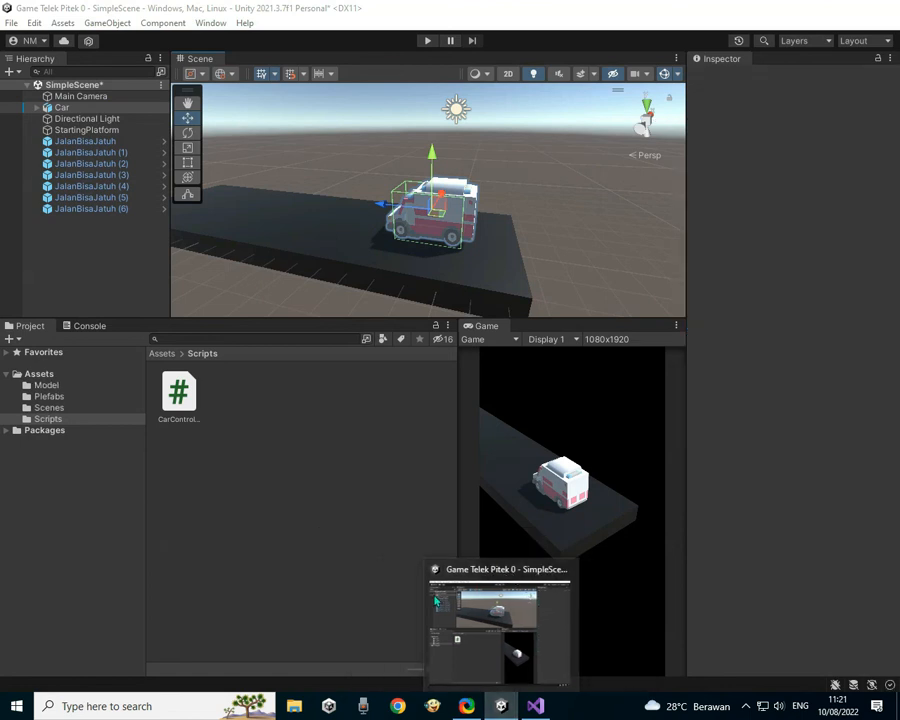
{"action": "left_click", "coordinate": [453, 600]}
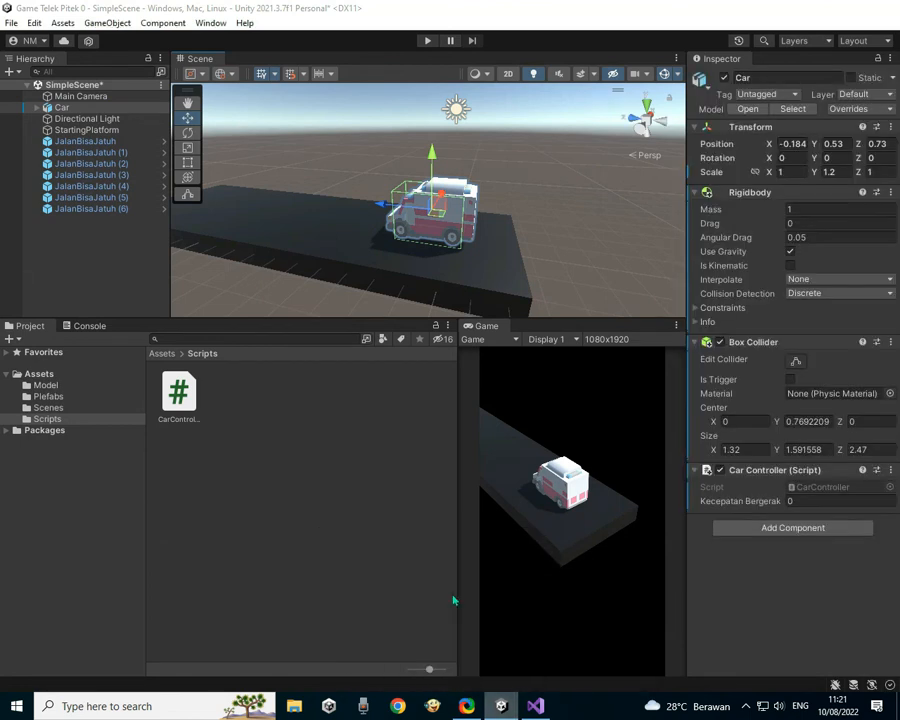
Step: Set the Car's Kecepatan Bergerak to 5, run the game to test its movement, and stop it
{"action": "left_click", "coordinate": [812, 501]}
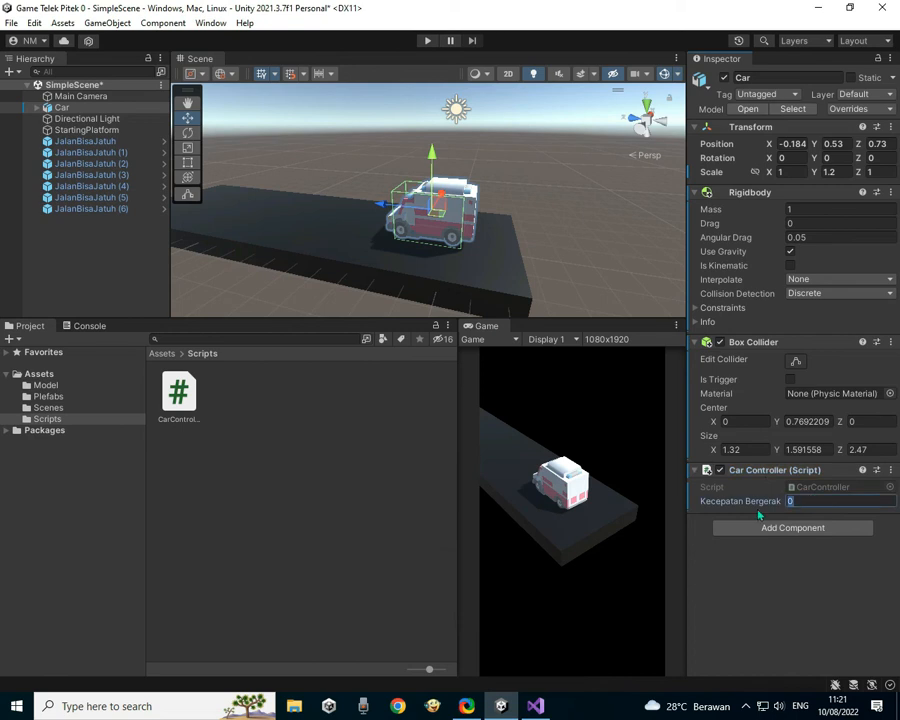
{"action": "type", "text": "5"}
{"action": "scroll", "coordinate": [417, 184], "scroll_direction": "down", "scroll_amount": 5}
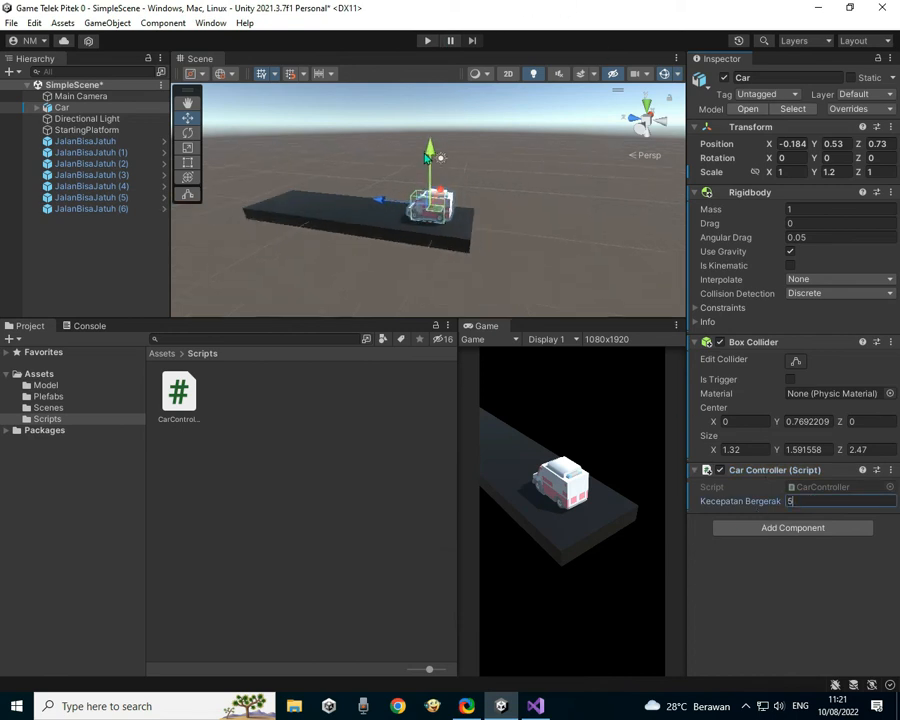
{"action": "scroll", "coordinate": [417, 184], "scroll_direction": "down", "scroll_amount": 3}
{"action": "left_click", "coordinate": [427, 41]}
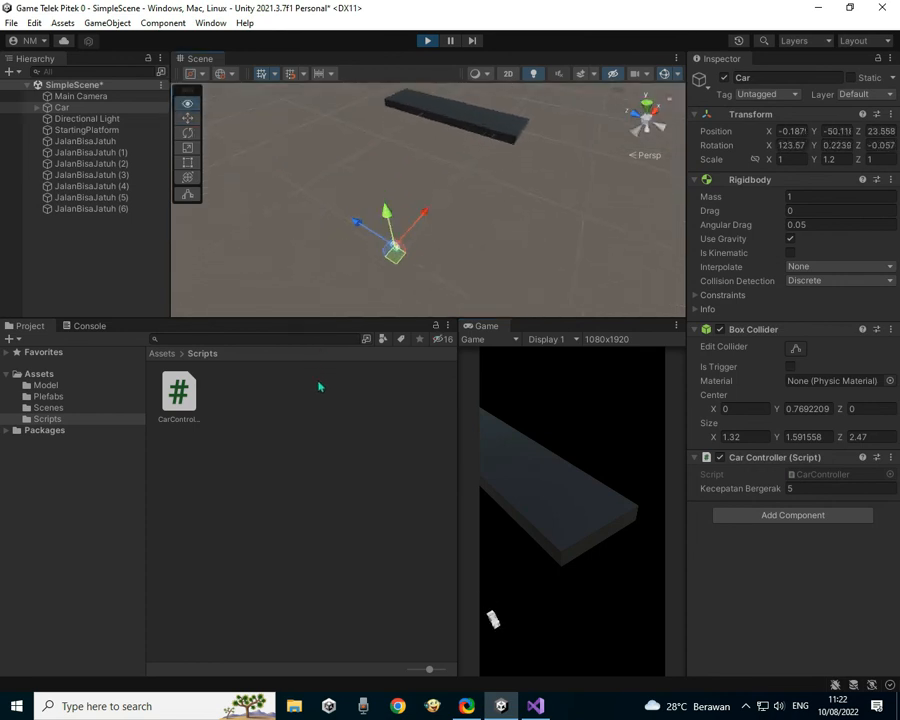
{"action": "left_click", "coordinate": [427, 41]}
Step: Turn off the Camera gizmo in the Scene view
{"action": "right_click_drag", "start_coordinate": [452, 155], "coordinate": [488, 130]}
{"action": "left_click", "coordinate": [189, 104]}
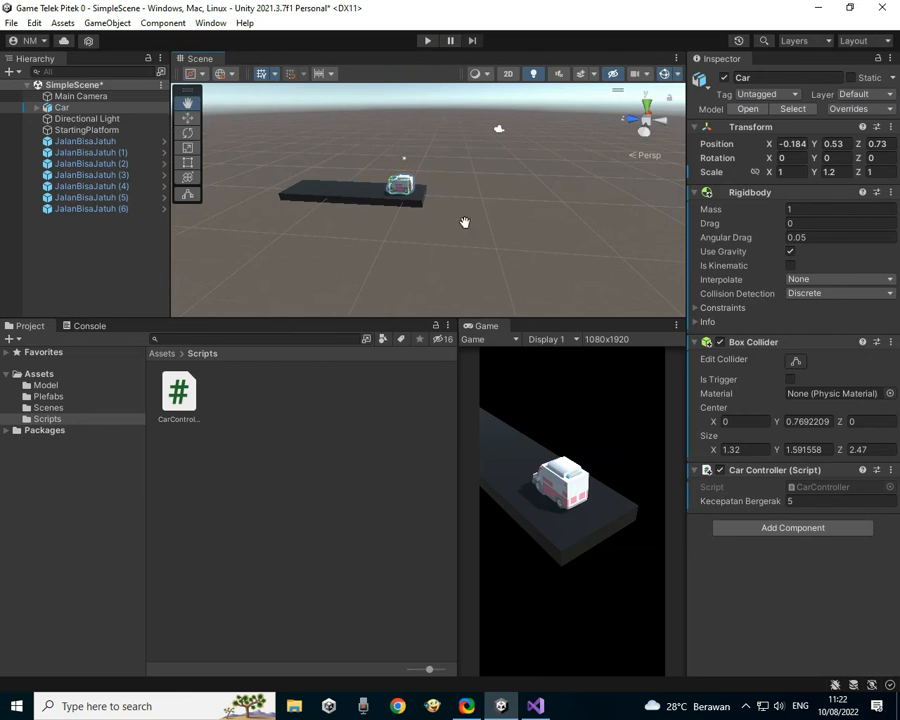
{"action": "scroll", "coordinate": [420, 190], "scroll_direction": "up", "scroll_amount": 3}
{"action": "right_click_drag", "start_coordinate": [412, 185], "coordinate": [375, 200]}
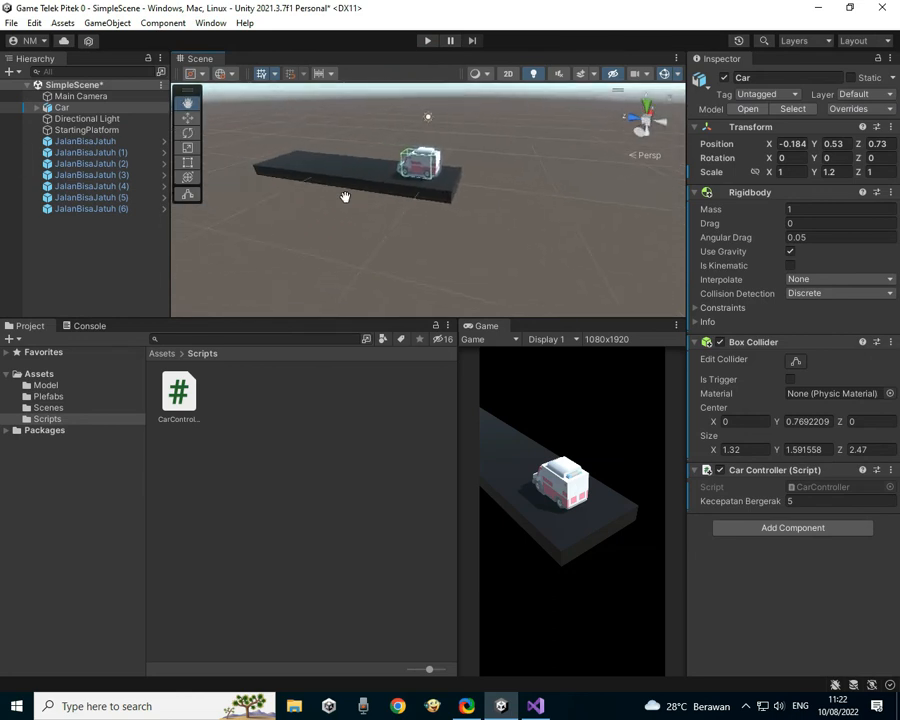
{"action": "left_click", "coordinate": [80, 96]}
{"action": "left_click", "coordinate": [664, 76]}
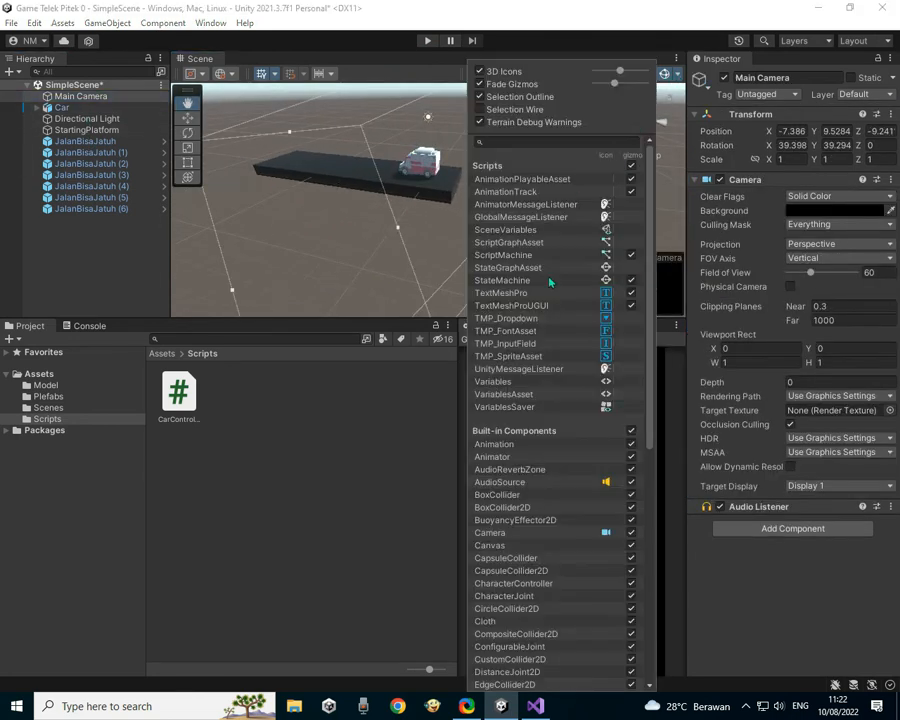
{"action": "left_click", "coordinate": [631, 532]}
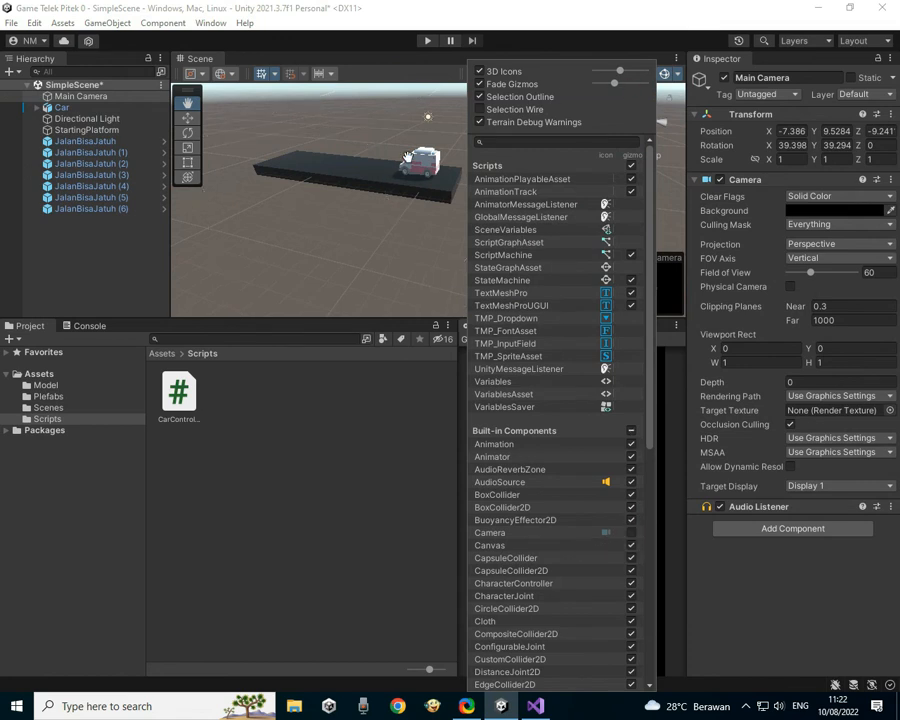
{"action": "left_click", "coordinate": [338, 215]}
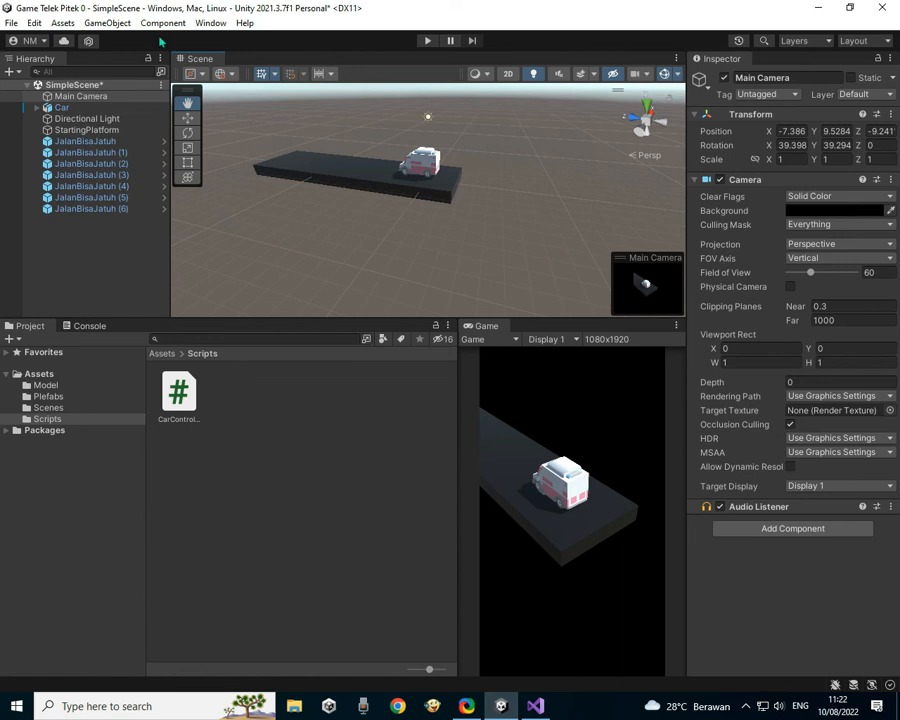
Step: Enable Is Kinematic on the Car's Rigidbody, run the game to test the forward movement, and stop it
{"action": "left_click", "coordinate": [70, 107]}
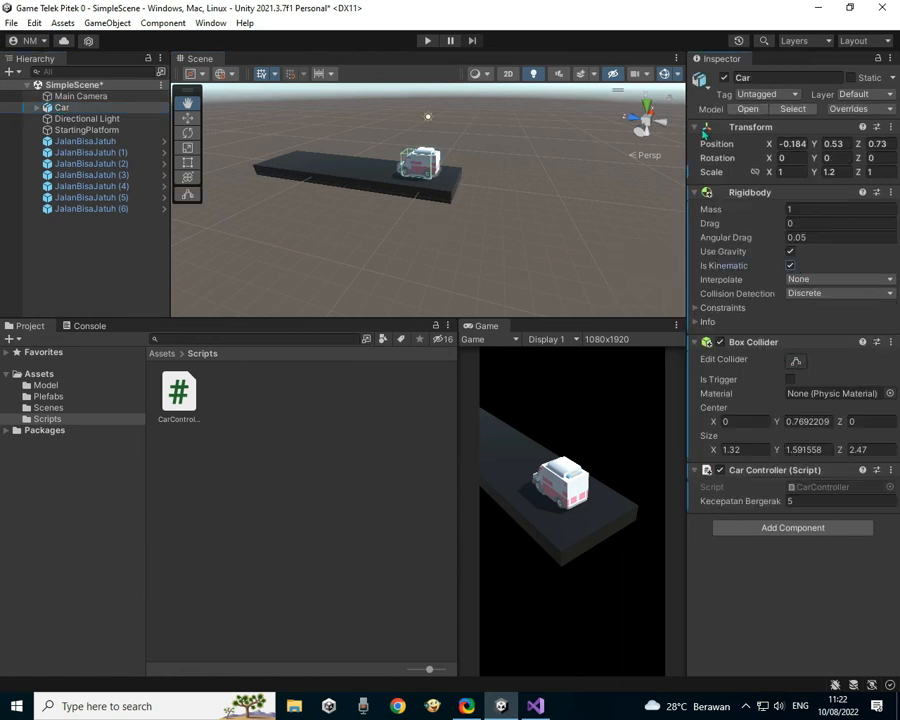
{"action": "scroll", "coordinate": [493, 142], "scroll_direction": "down", "scroll_amount": 3}
{"action": "left_click", "coordinate": [427, 40]}
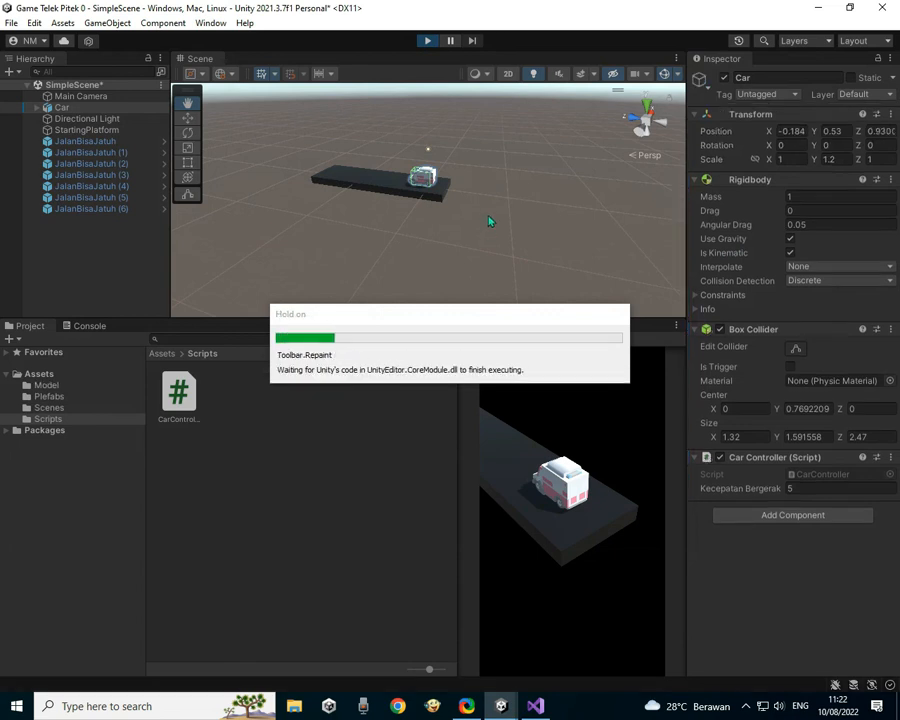
{"action": "right_click_drag", "start_coordinate": [288, 160], "coordinate": [255, 140]}
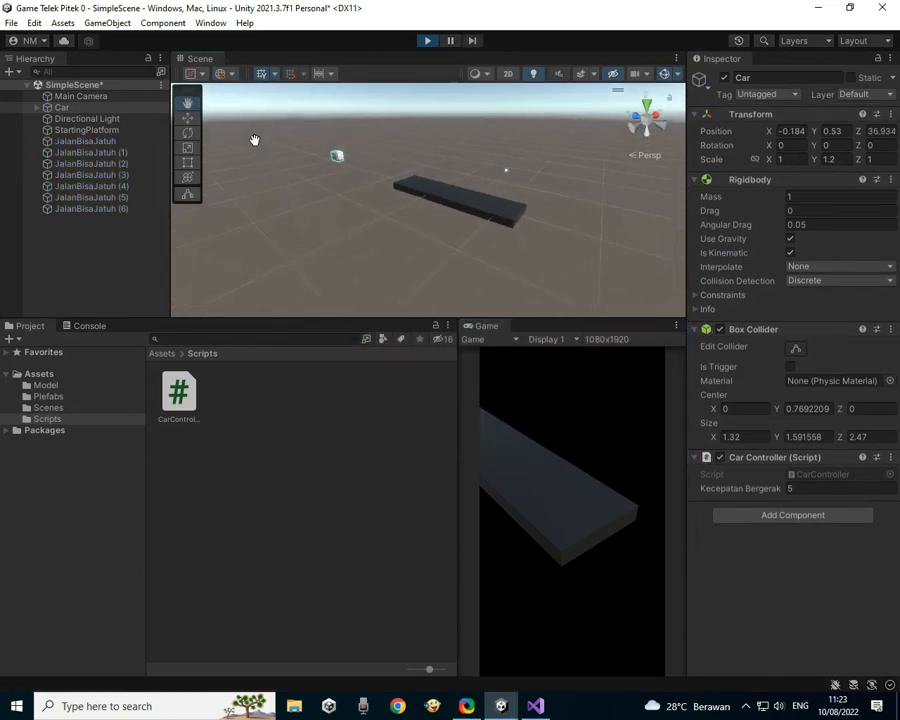
{"action": "left_click", "coordinate": [428, 41]}
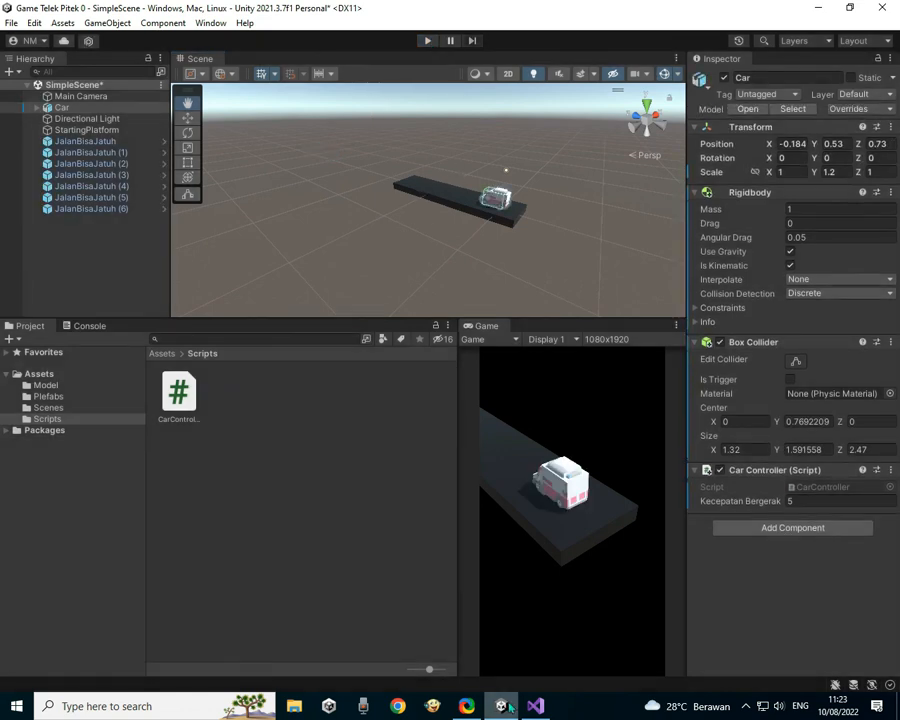
Step: Align the Main Camera with a Scene view angled down at the car and platform, rotated about 36.13 in X and 55.11 in Y
{"action": "double_click", "coordinate": [61, 107]}
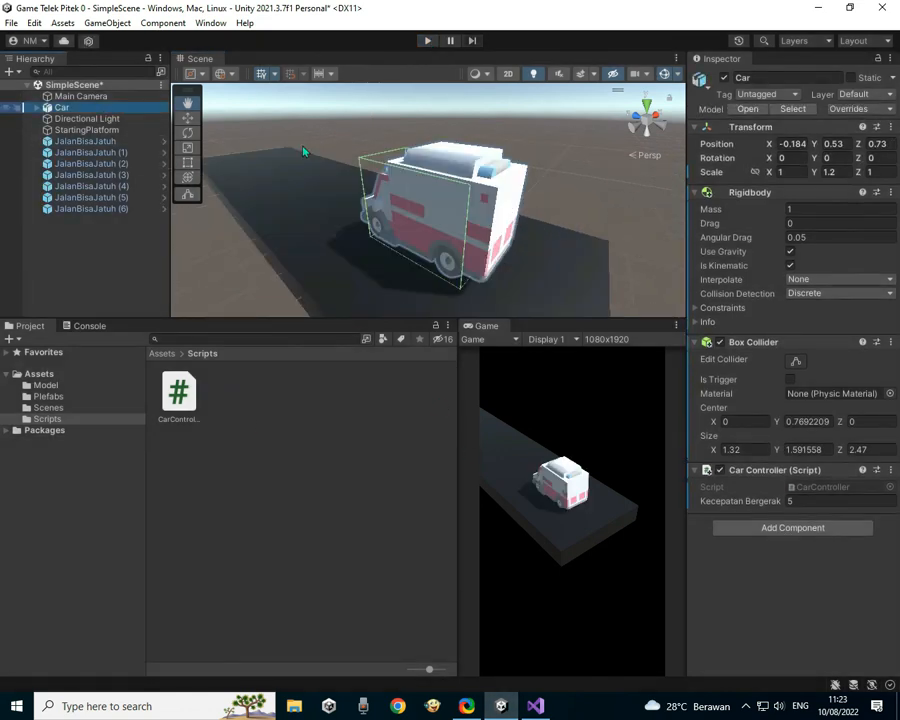
{"action": "double_click", "coordinate": [100, 97]}
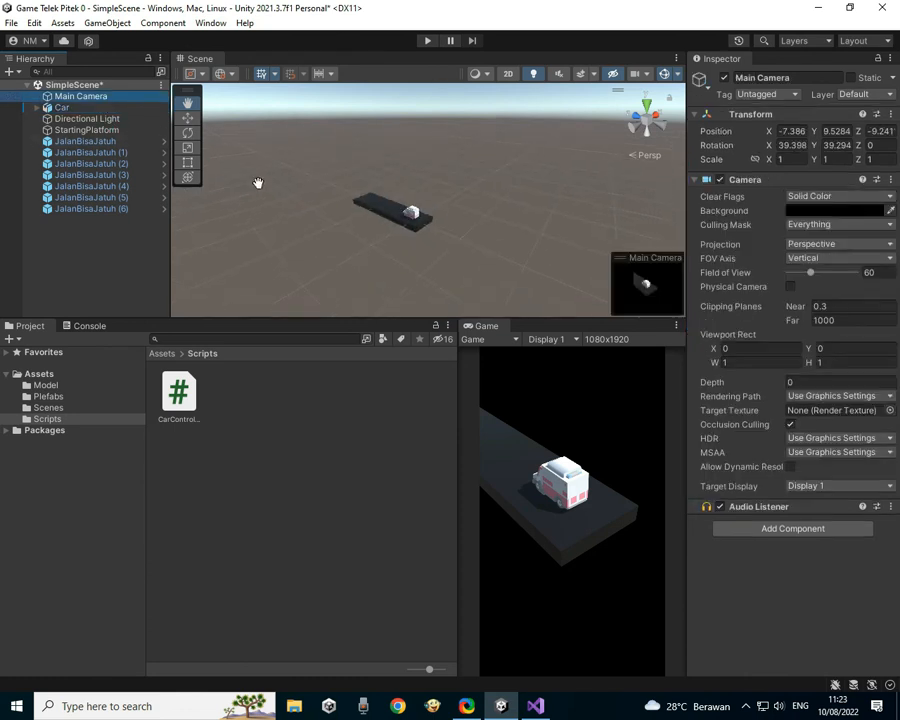
{"action": "left_click_drag", "start_coordinate": [410, 225], "coordinate": [428, 252], "text": "alt"}
{"action": "right_click", "coordinate": [115, 97]}
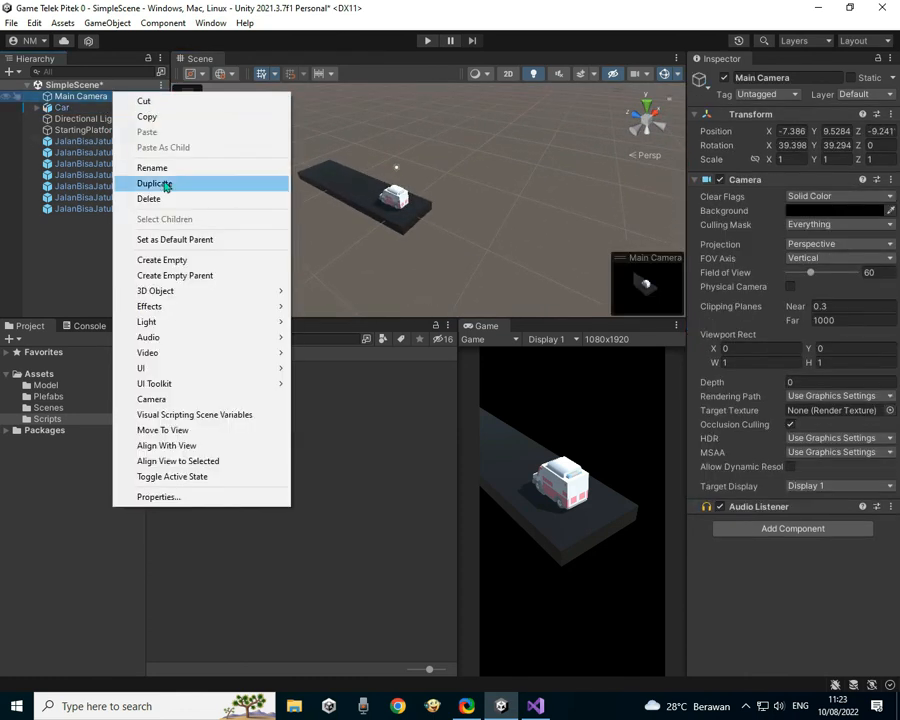
{"action": "left_click", "coordinate": [181, 445]}
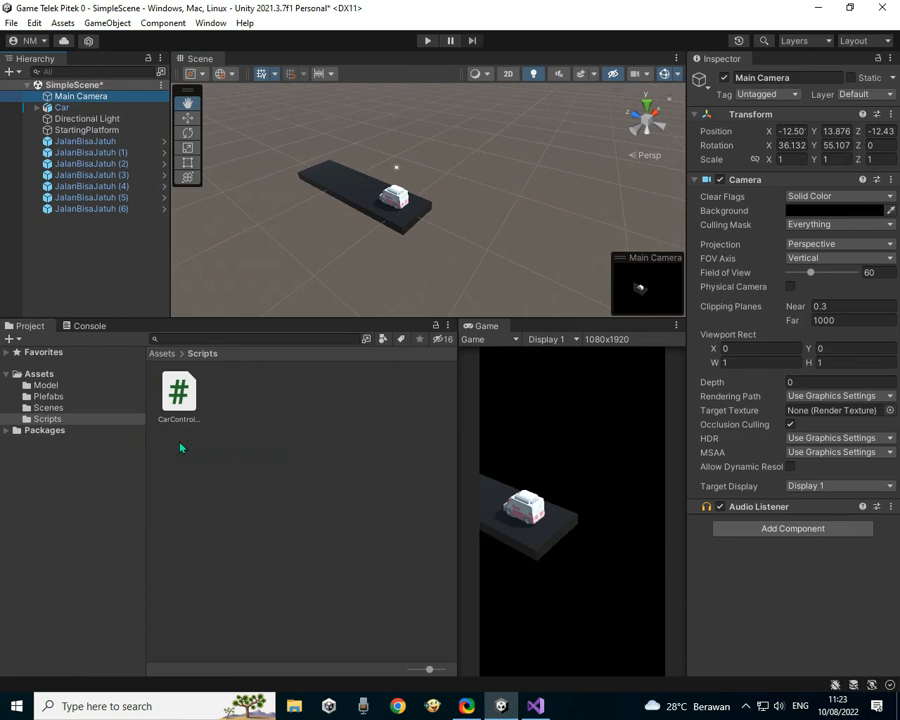
Step: Frame the car more closely and realign the Main Camera with that view, at about X -6.39, Y 7.12, Z -3.62
{"action": "left_click", "coordinate": [396, 200]}
{"action": "key", "text": "f"}
{"action": "scroll", "coordinate": [357, 186], "scroll_direction": "down", "scroll_amount": 5}
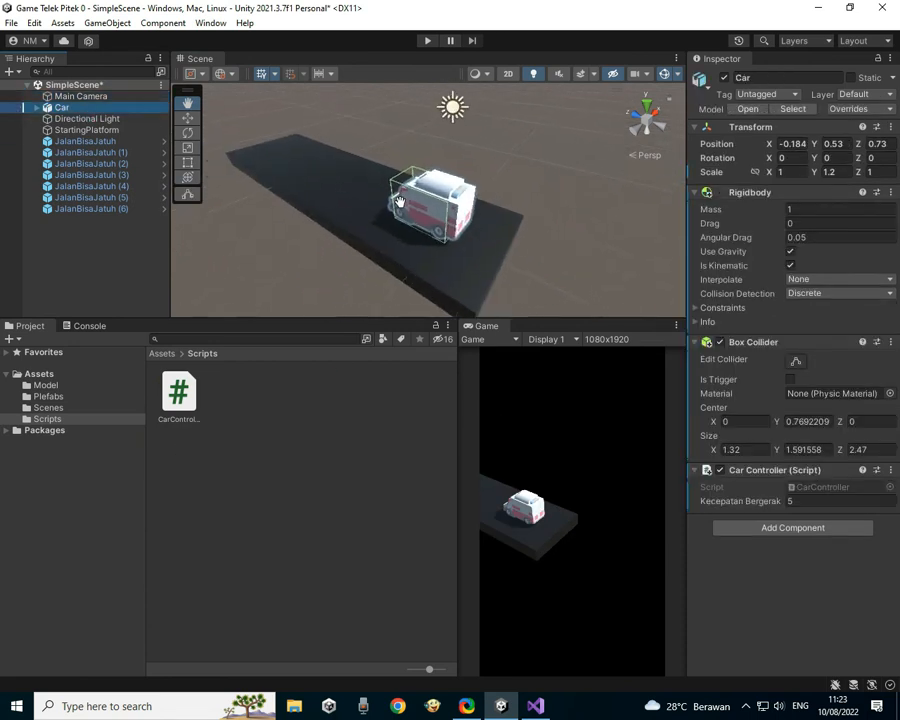
{"action": "right_click", "coordinate": [116, 99]}
{"action": "left_click", "coordinate": [181, 451]}
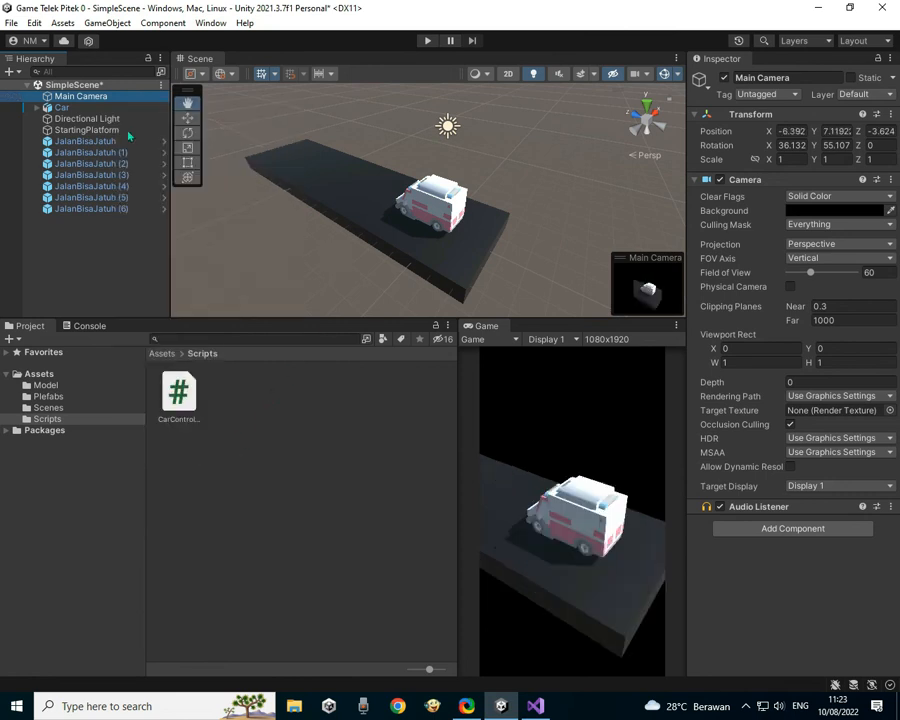
Step: Try Y rotations of 90 and -90 on the Car, then restore the rotation to 0
{"action": "left_click", "coordinate": [90, 107]}
{"action": "left_click", "coordinate": [836, 158]}
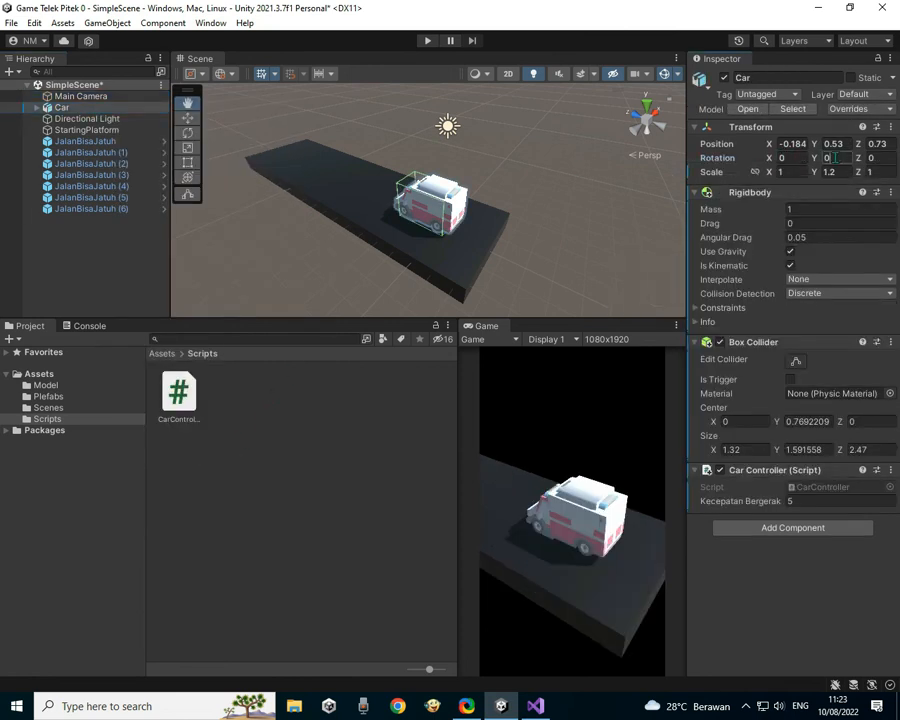
{"action": "type", "text": "90"}
{"action": "key", "text": "BackSpace"}
{"action": "key", "text": "BackSpace"}
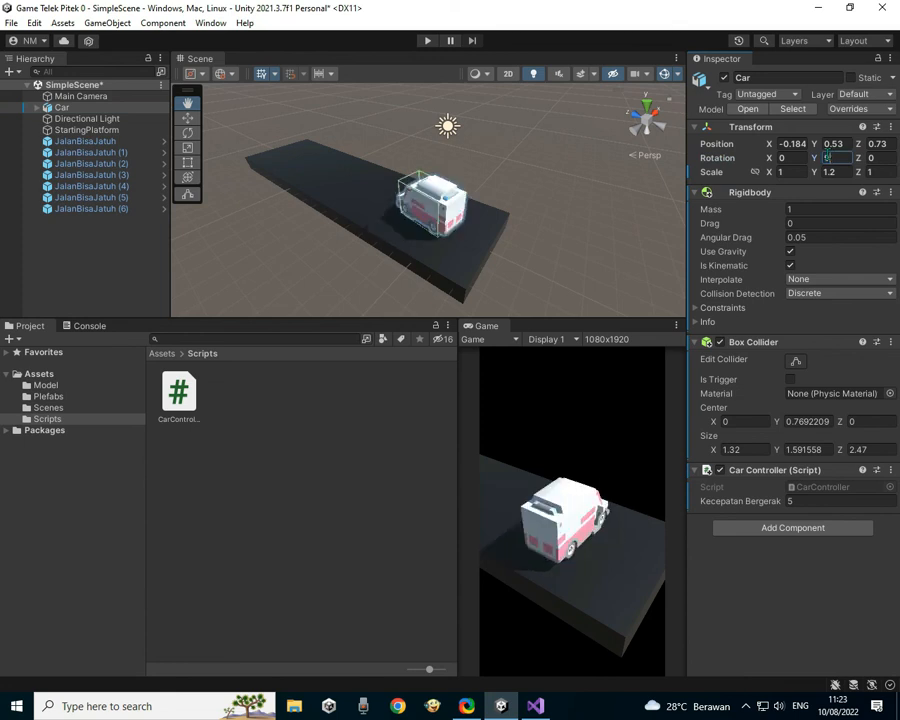
{"action": "type", "text": "-90"}
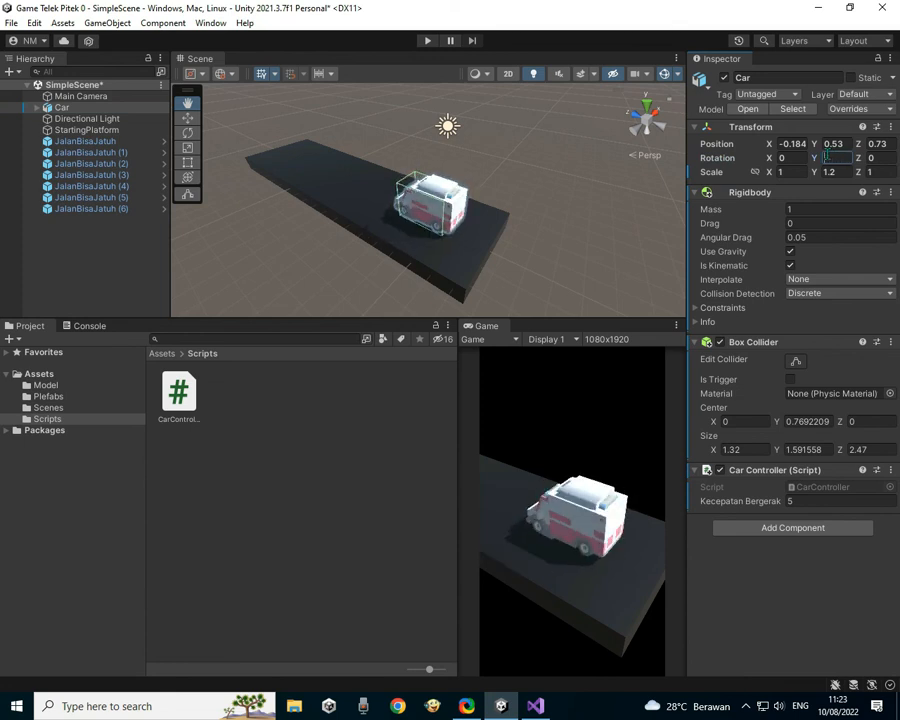
{"action": "key", "text": "BackSpace"}
{"action": "key", "text": "BackSpace"}
{"action": "left_click", "coordinate": [466, 706]}
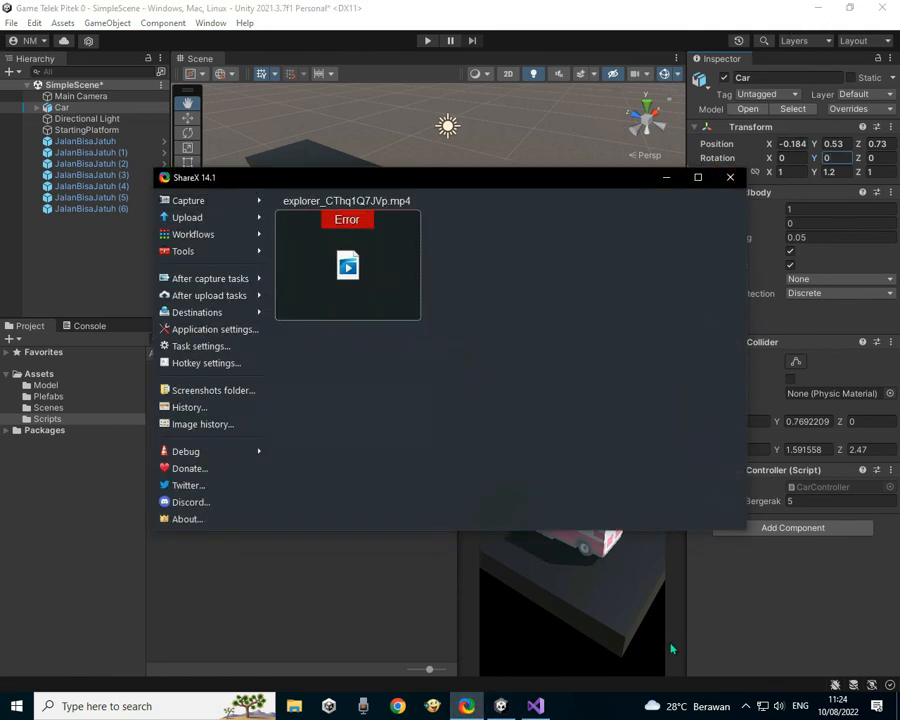